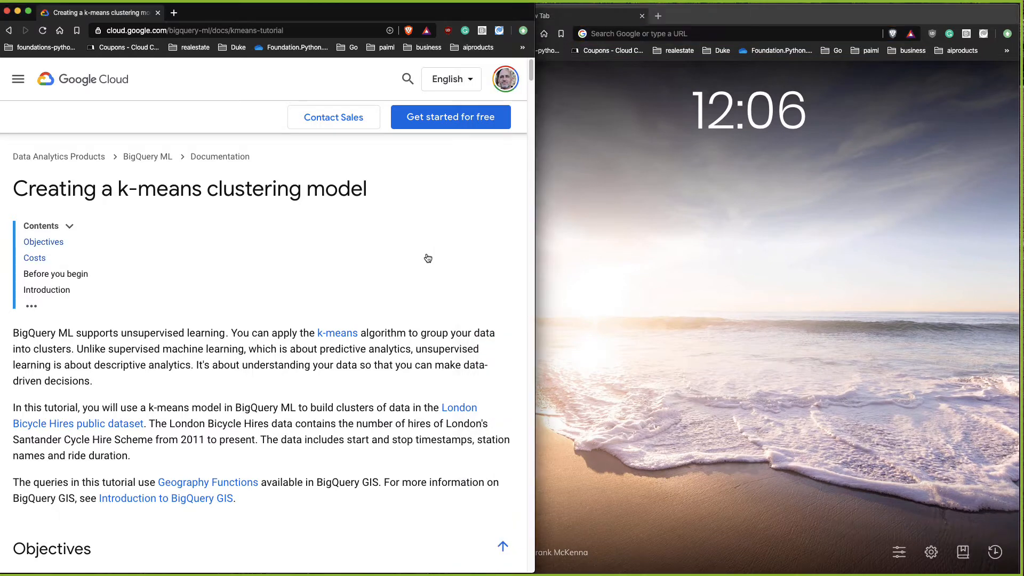
Step: Skim the opening of the k-means clustering tutorial and highlight its title
scroll(476, 290, down, 1)
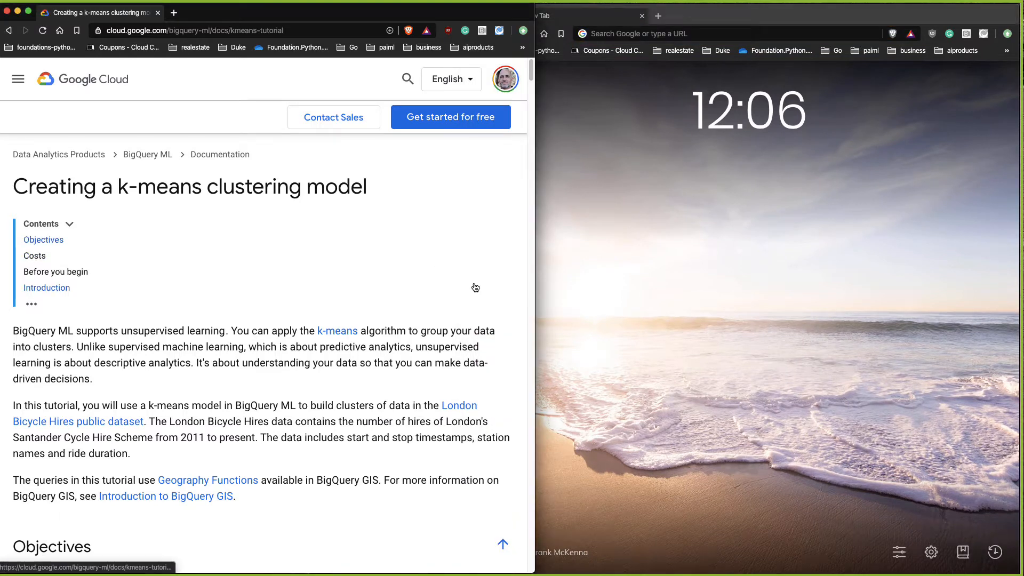
scroll(479, 281, down, 1)
scroll(478, 281, up, 1)
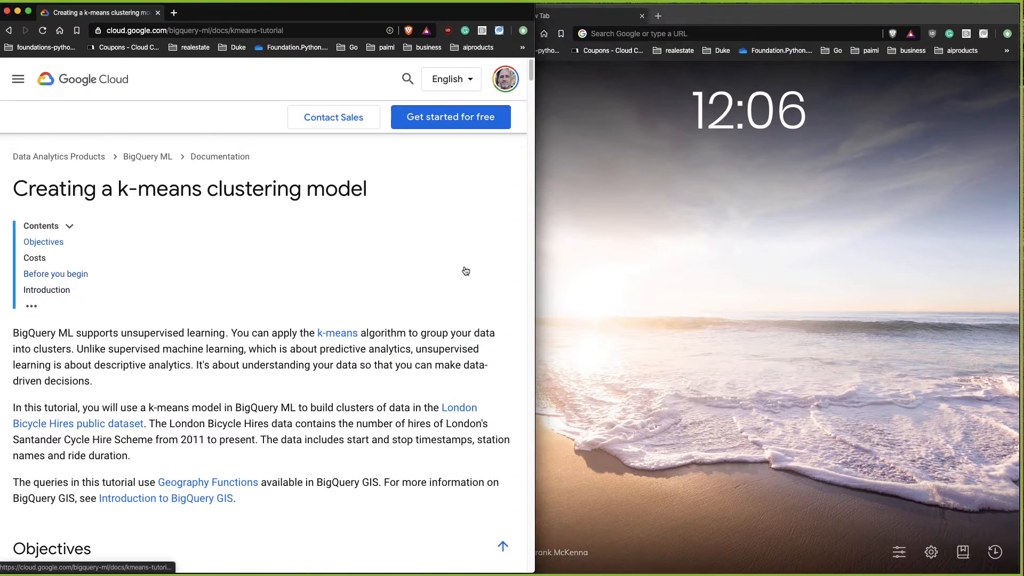
drag(12, 187, 368, 183)
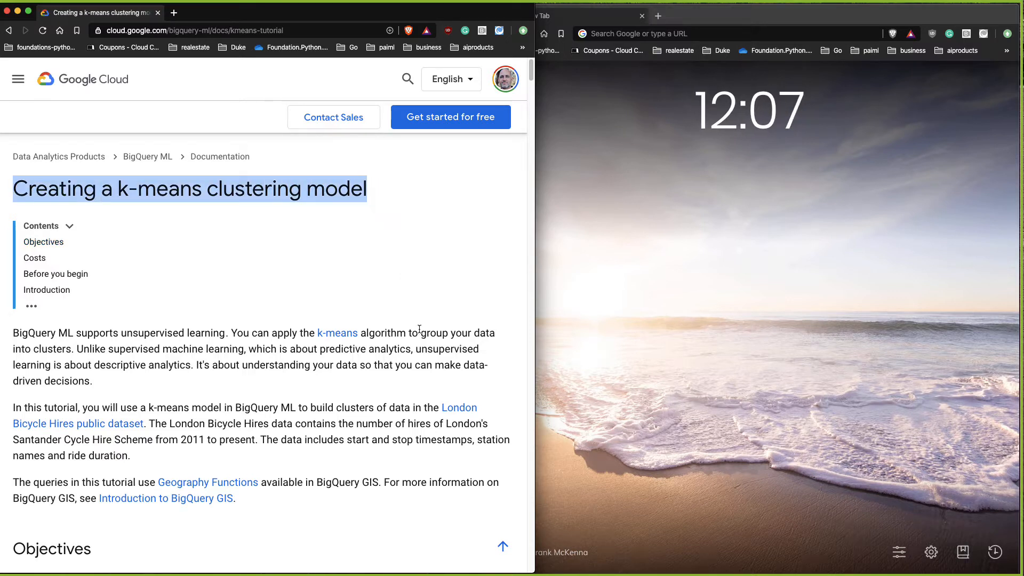
Step: Search for gcp console in the second browser window and open the Google Cloud Console
click(632, 211)
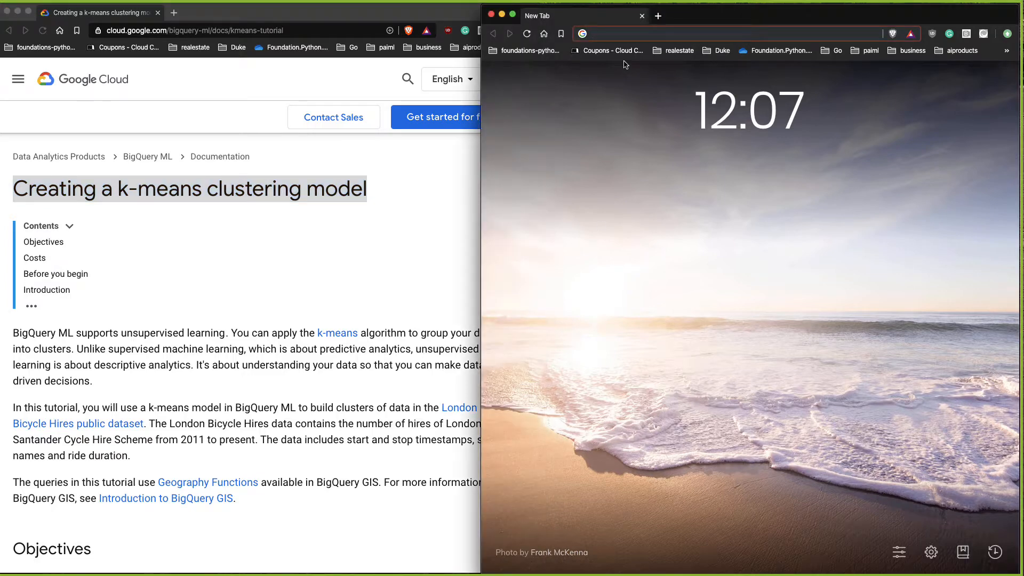
text(gcp)
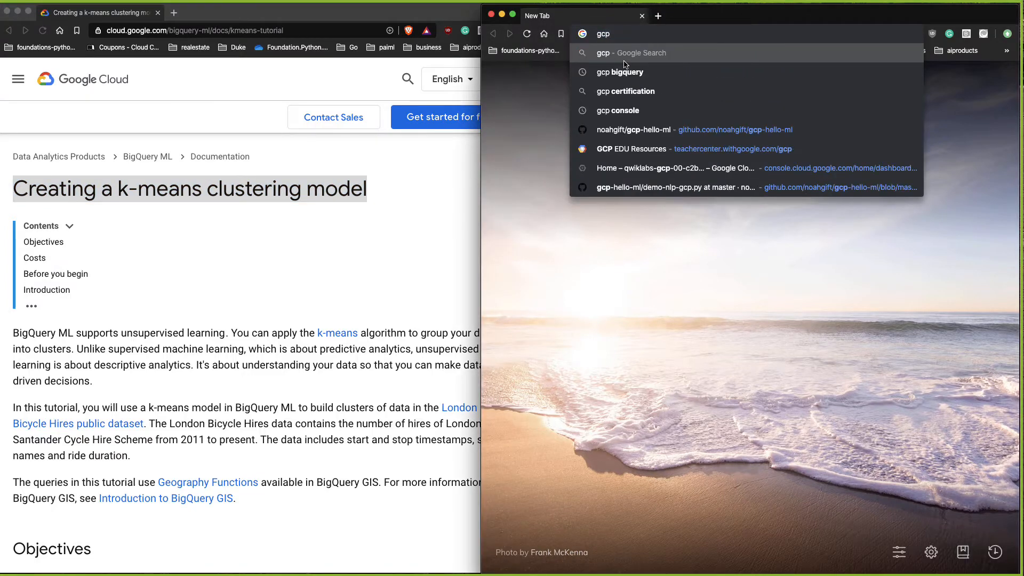
key(Down)
key(Down)
key(Down)
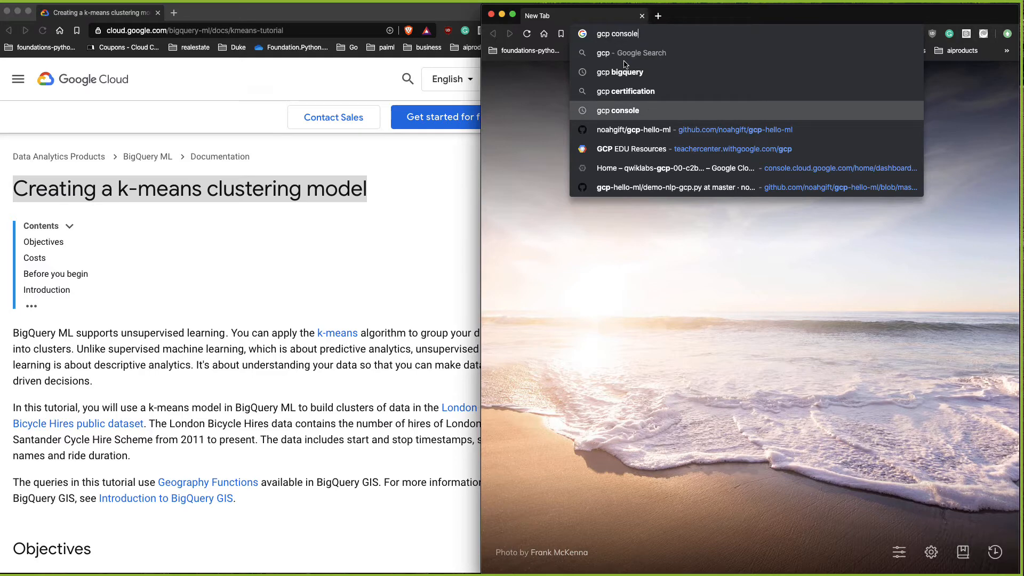
key(Return)
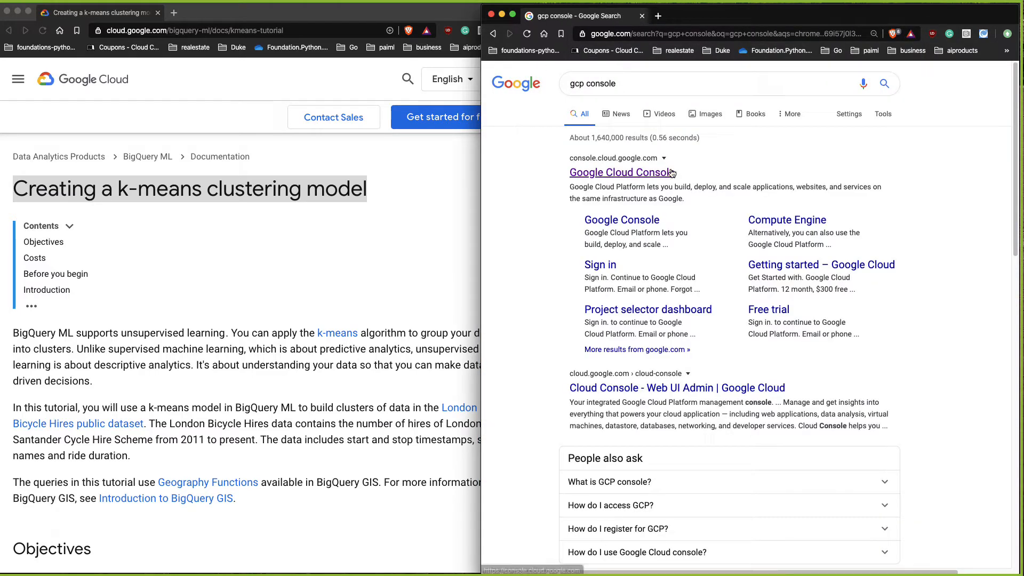
click(672, 173)
Step: Read the tutorial's introduction, objectives, costs and prerequisites sections
click(341, 274)
scroll(362, 312, down, 3)
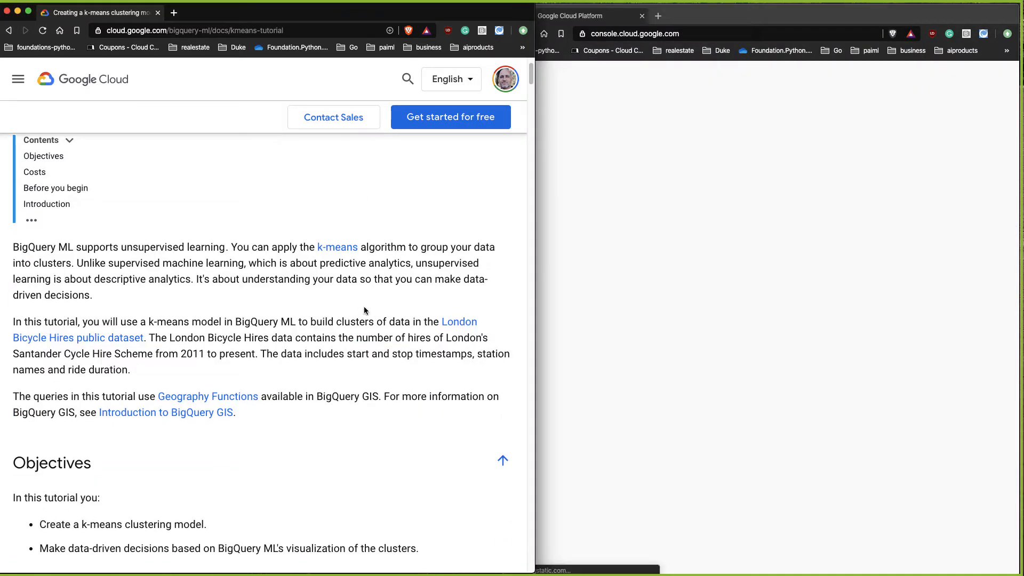
scroll(365, 311, down, 1)
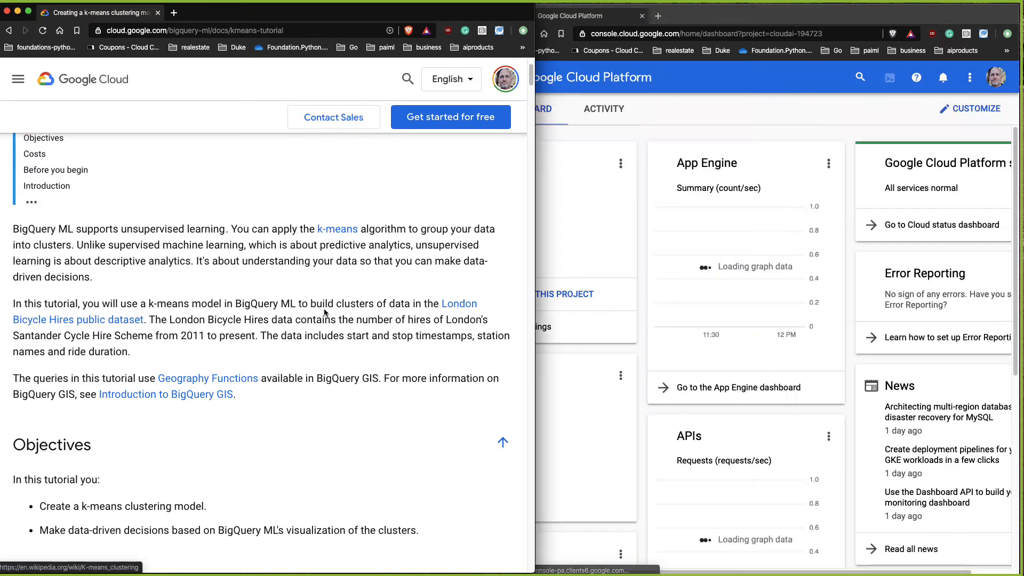
scroll(326, 320, down, 3)
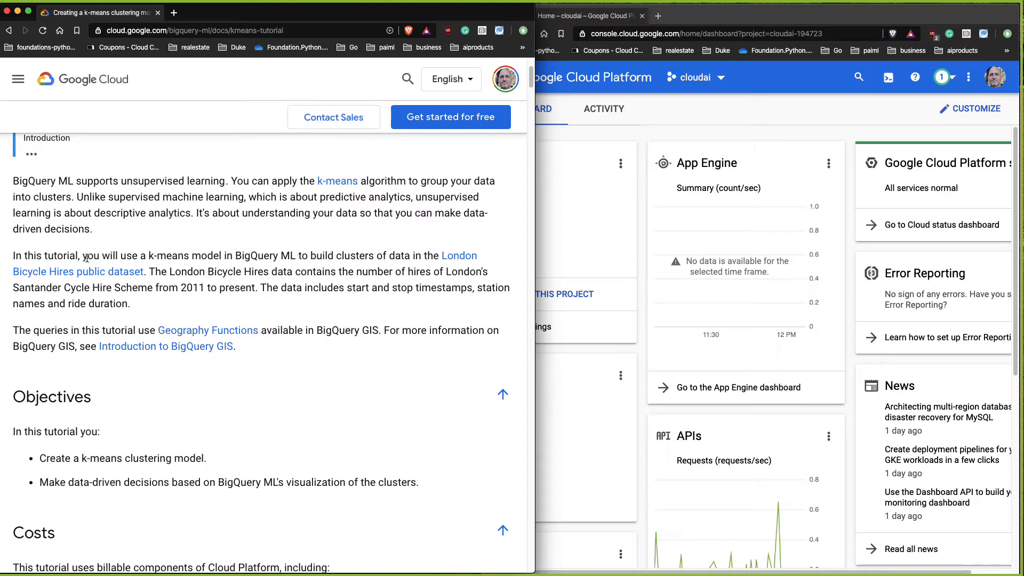
drag(143, 255, 148, 282)
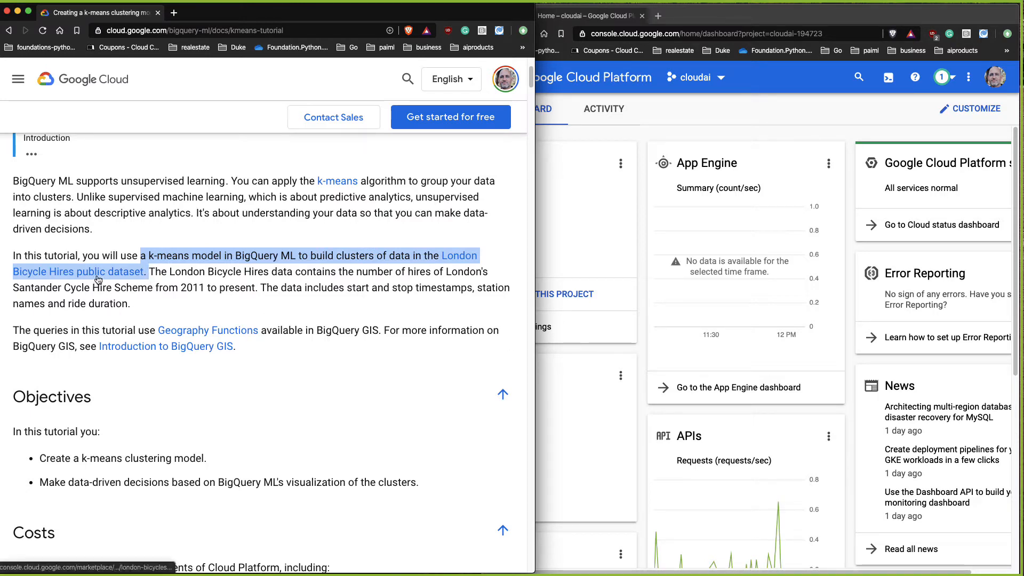
scroll(380, 342, down, 6)
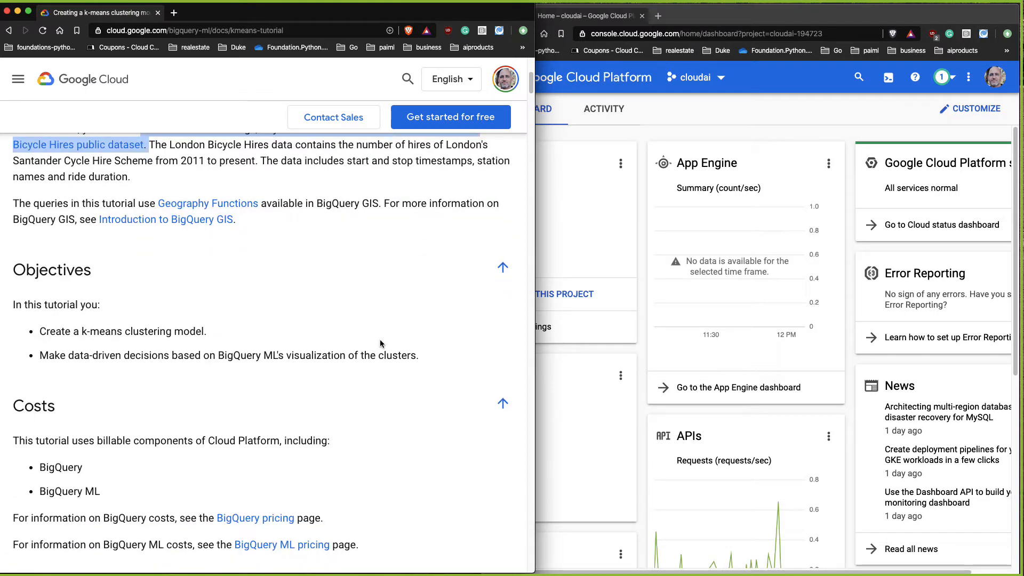
scroll(381, 343, down, 7)
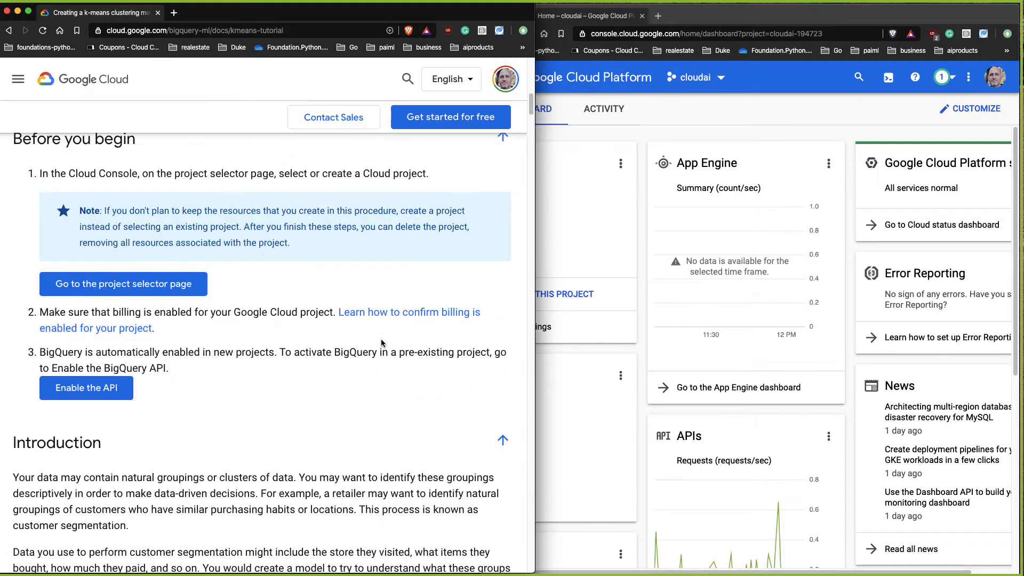
Step: Create a new Cloud project named bigquery-demo-mar7
click(667, 124)
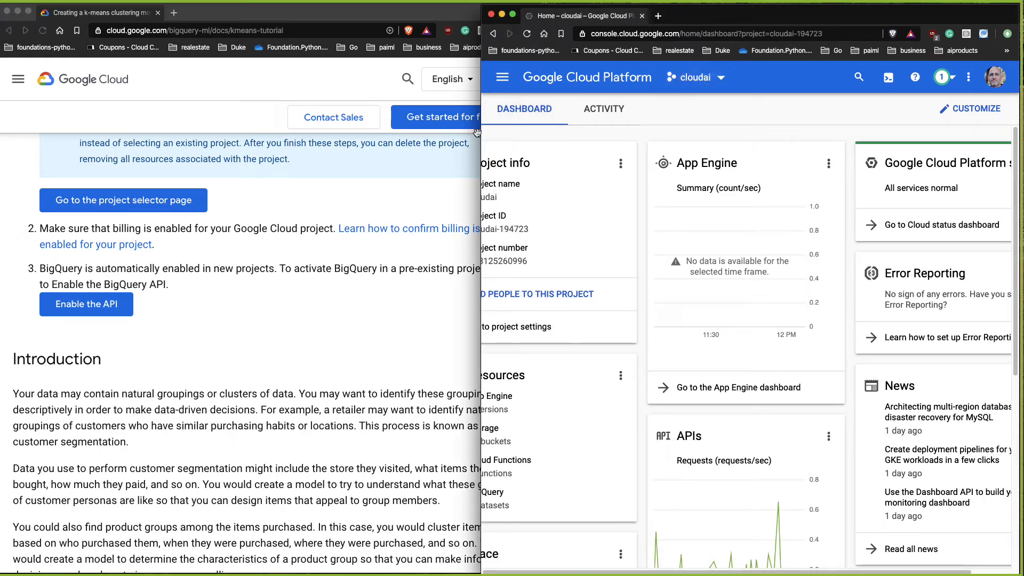
drag(478, 136, 342, 143)
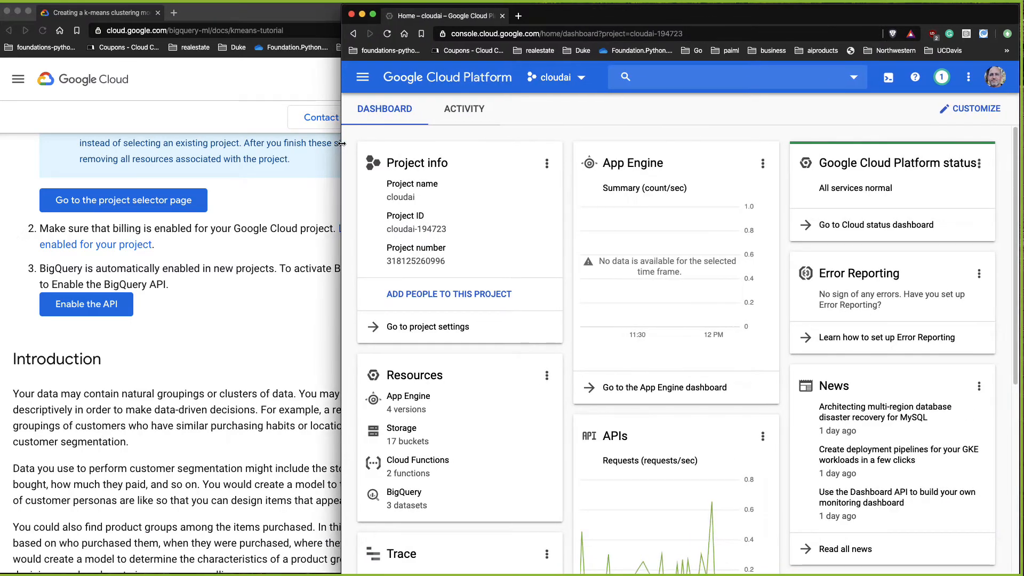
click(582, 78)
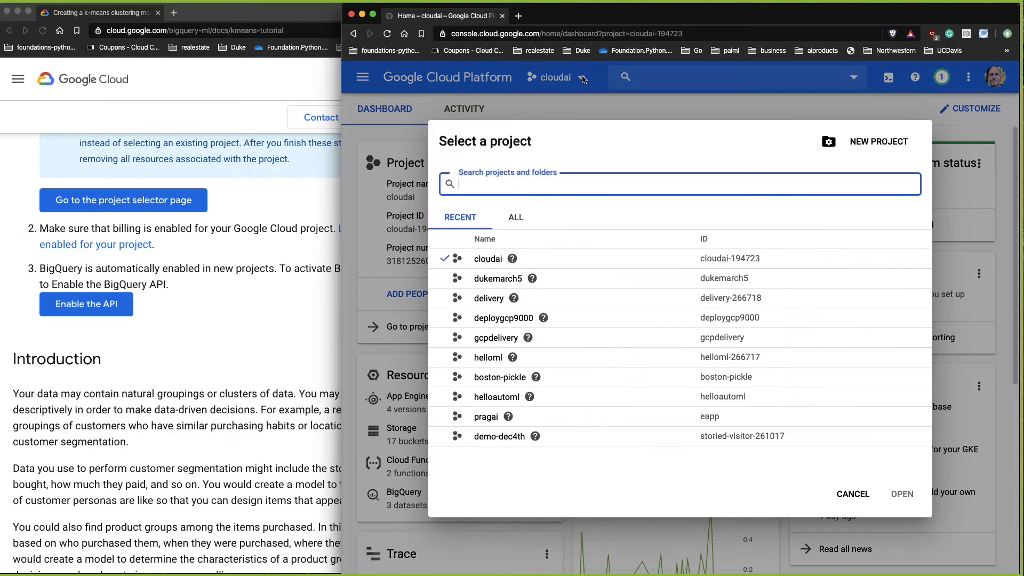
click(878, 142)
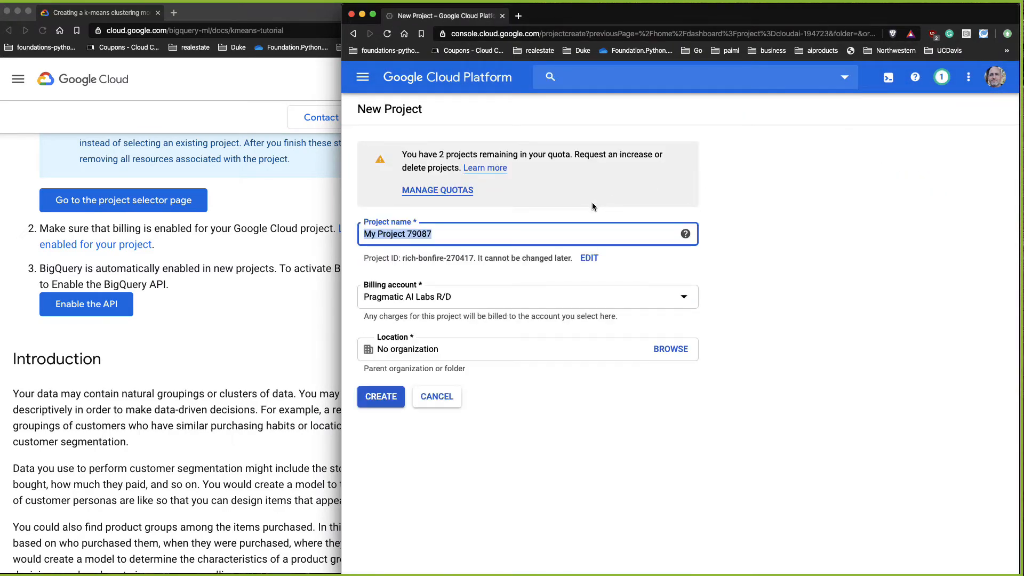
text(bigquery)
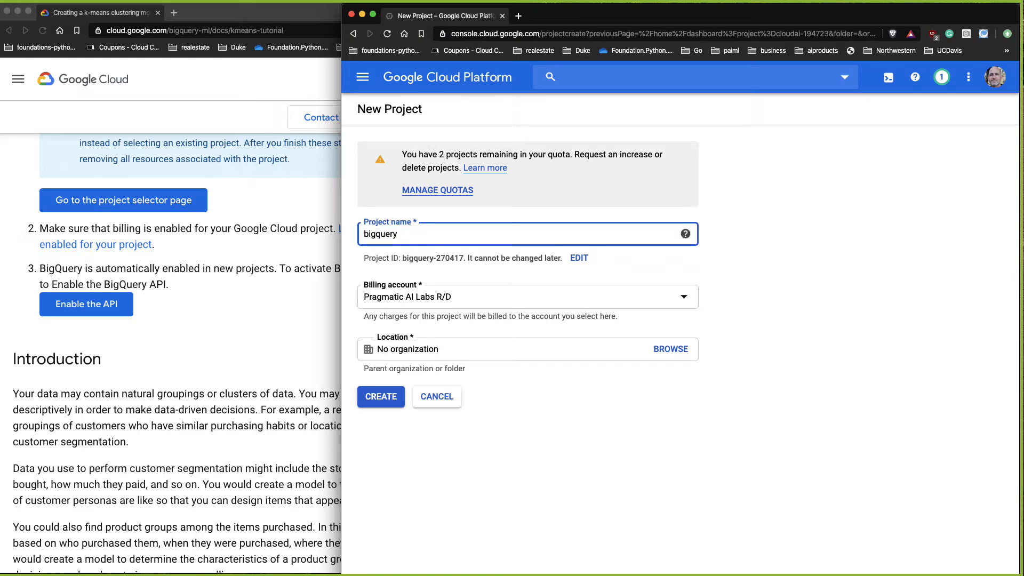
text(-demo-)
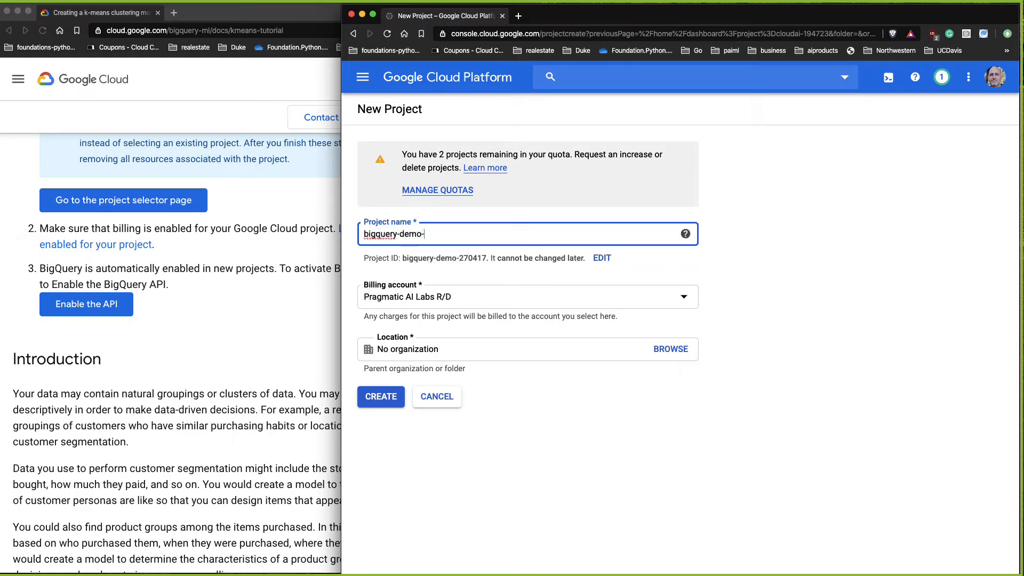
text(mar7)
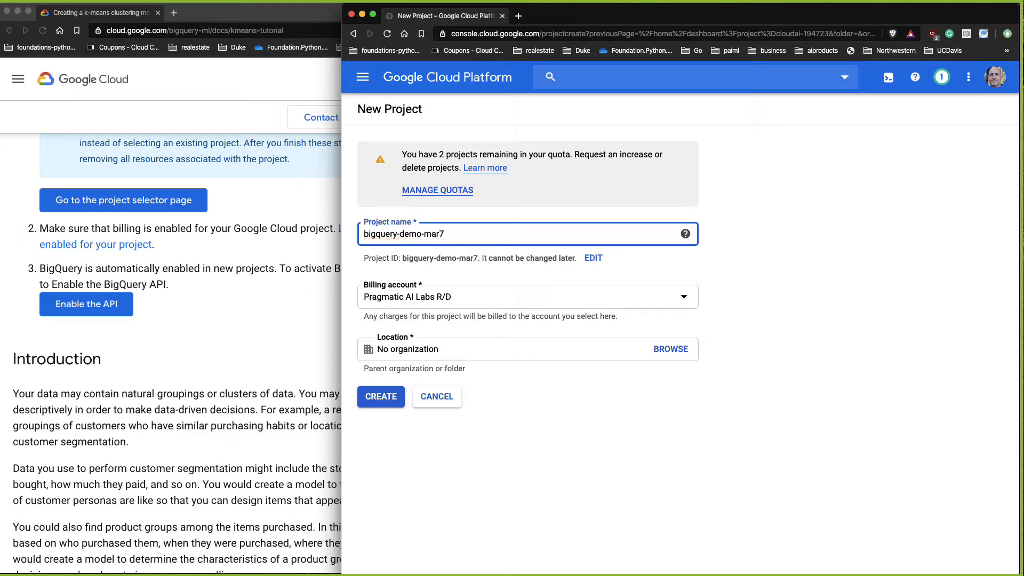
click(368, 403)
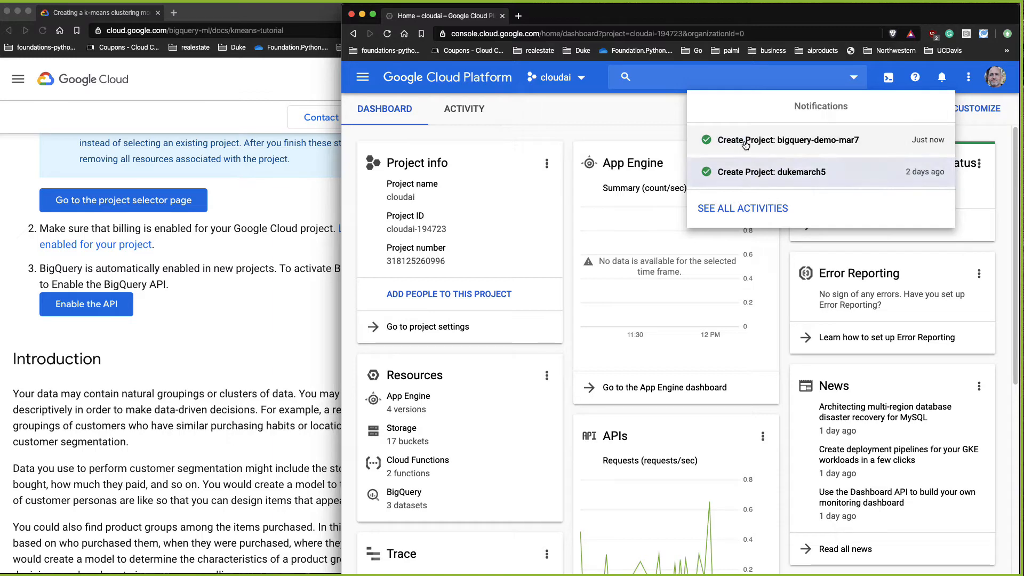
Step: Switch the console to the bigquery-demo-mar7 project
click(577, 82)
click(576, 84)
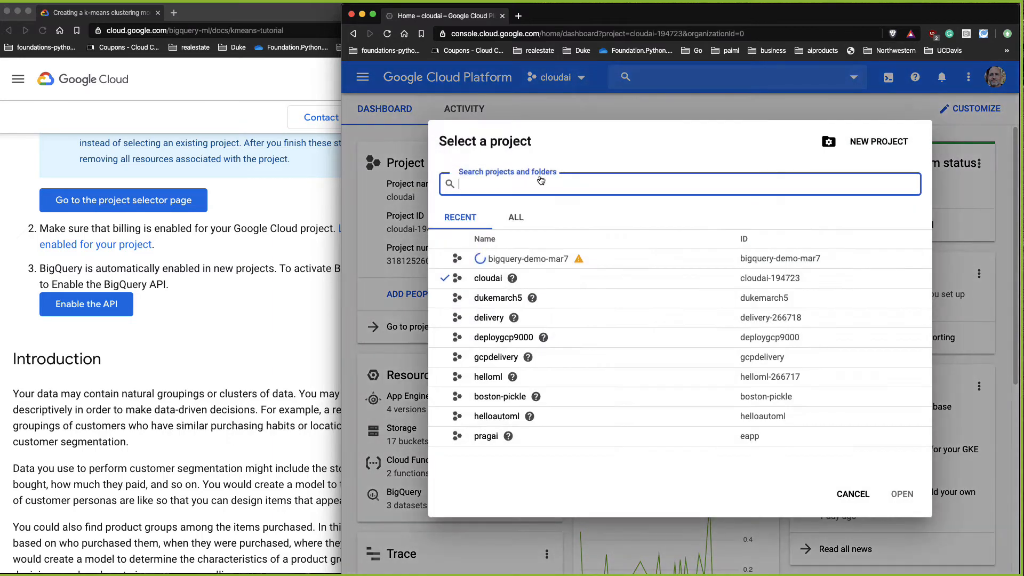
click(453, 261)
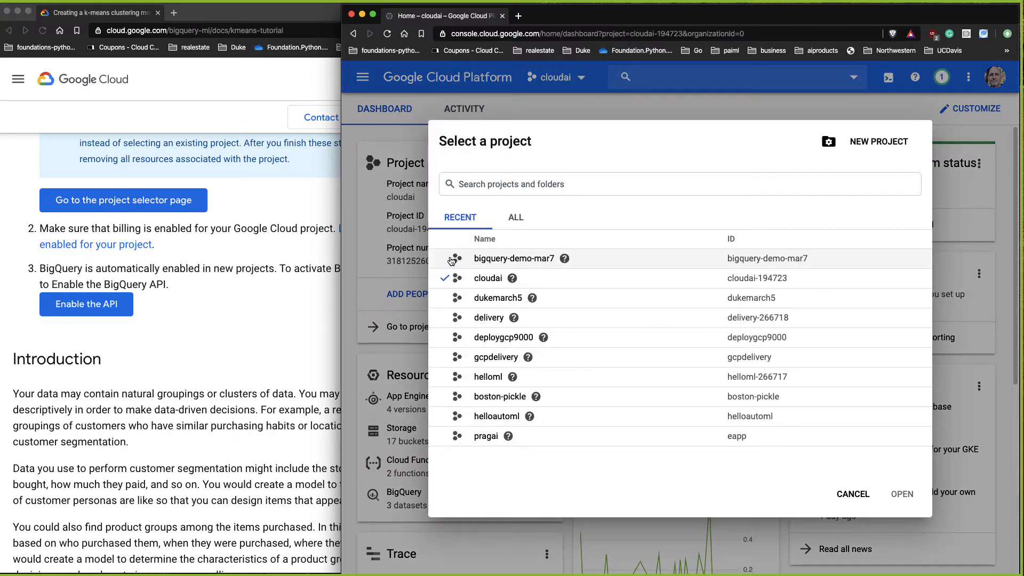
click(446, 261)
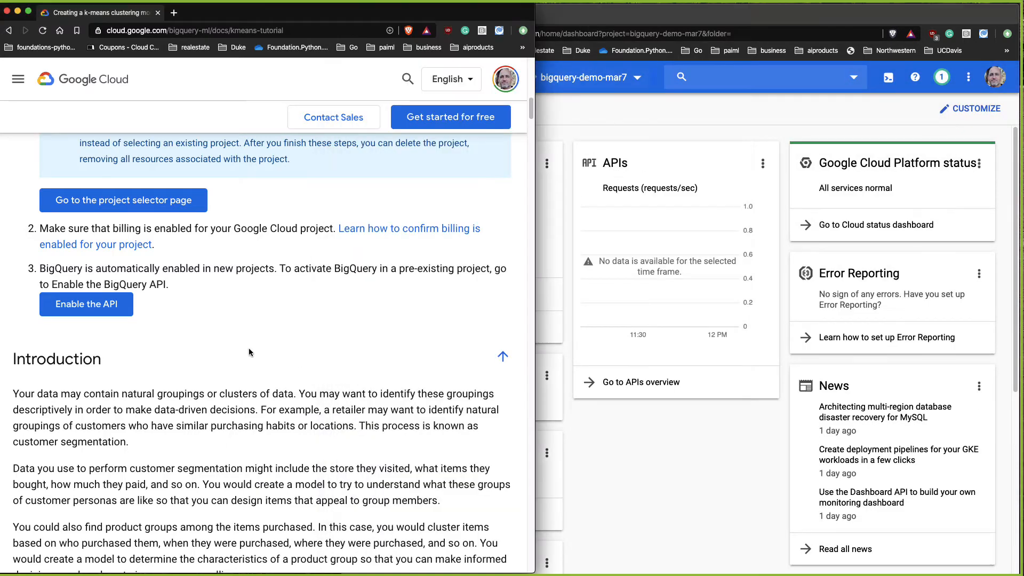
Step: Enable the BigQuery API from the tutorial, registering it to the bigquery-demo-mar7 project
click(303, 374)
click(104, 310)
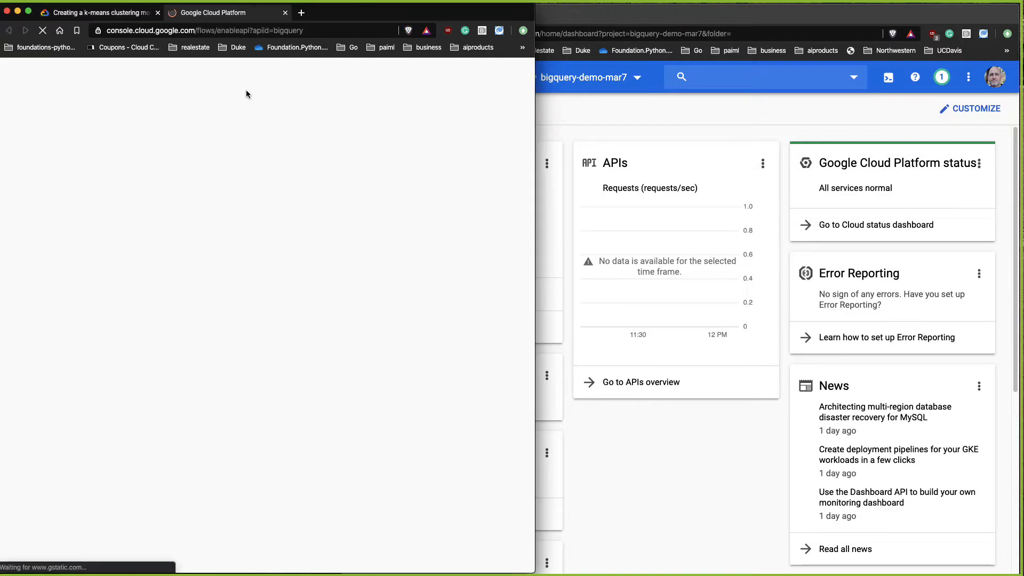
drag(239, 15, 565, 16)
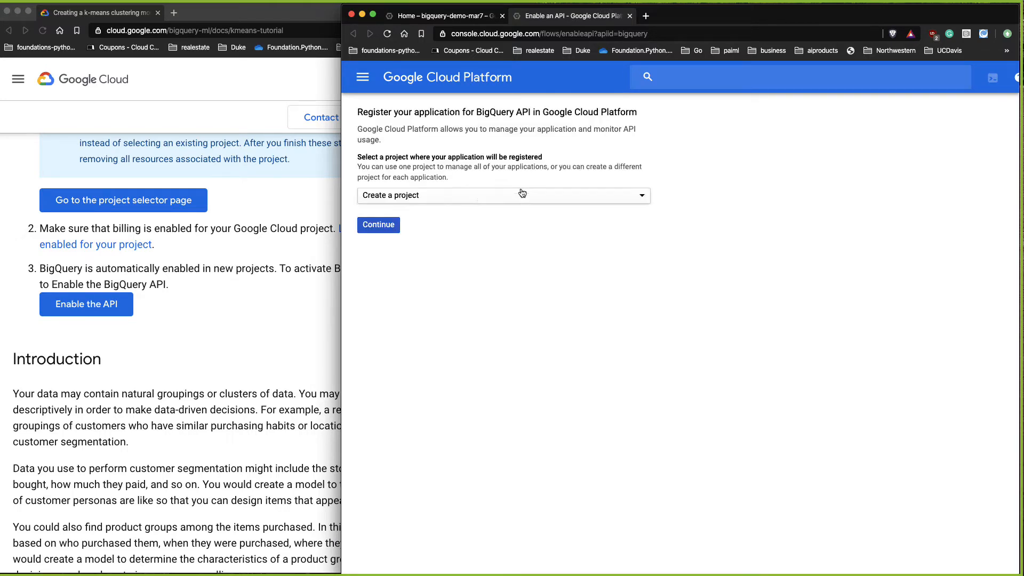
click(488, 200)
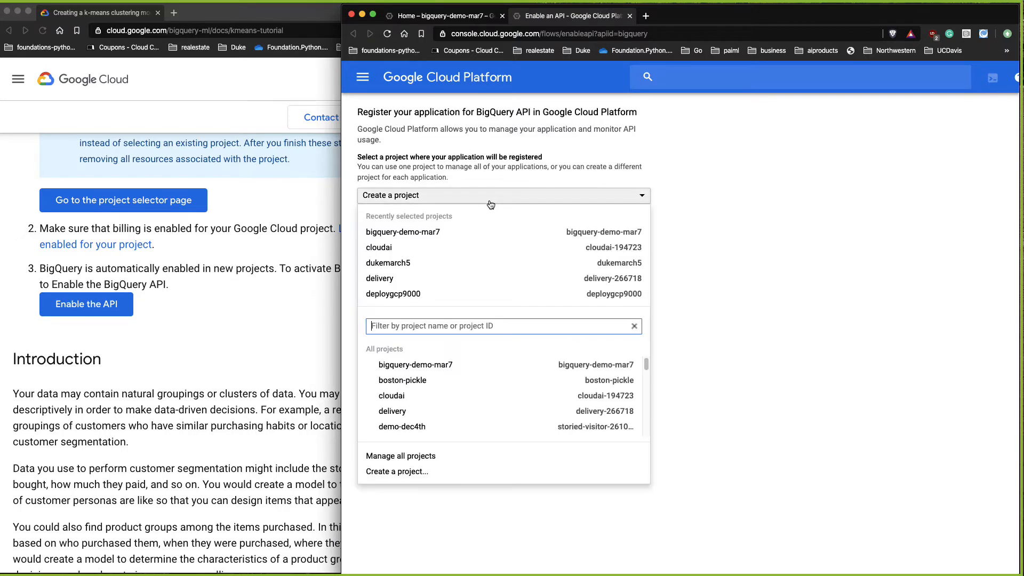
click(398, 233)
click(393, 224)
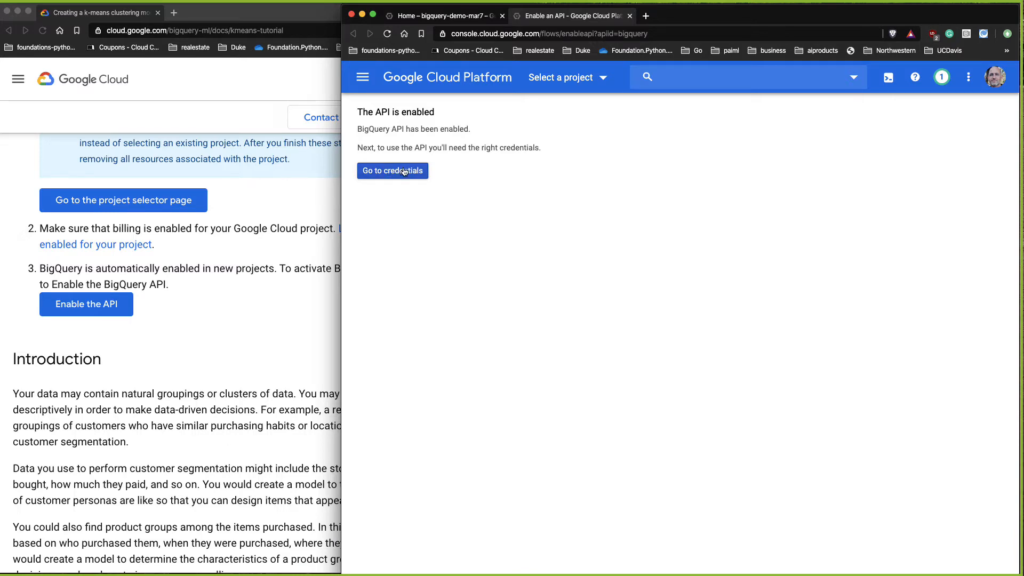
Step: Return the console tab to the bigquery-demo-mar7 project dashboard
click(591, 75)
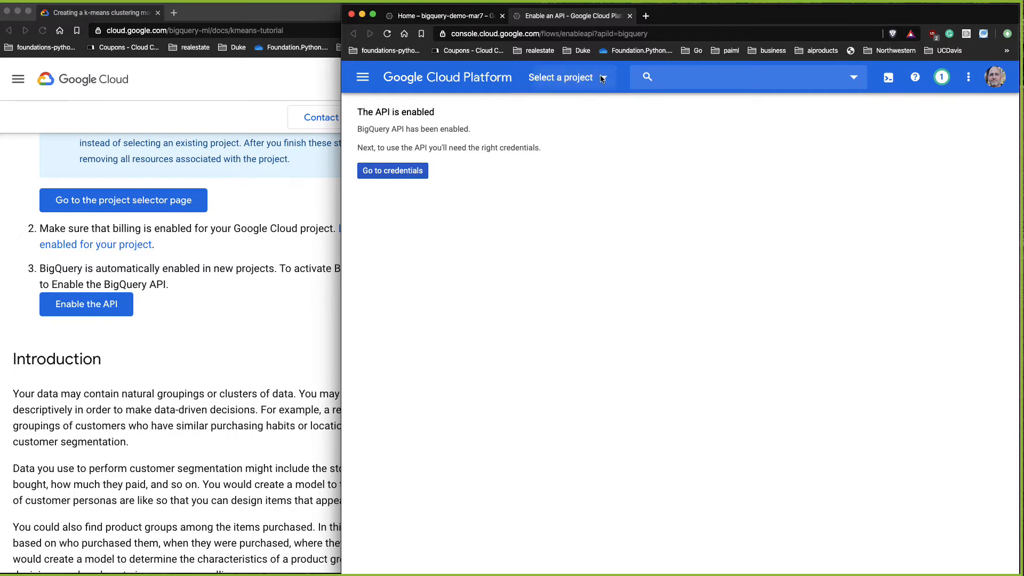
click(502, 259)
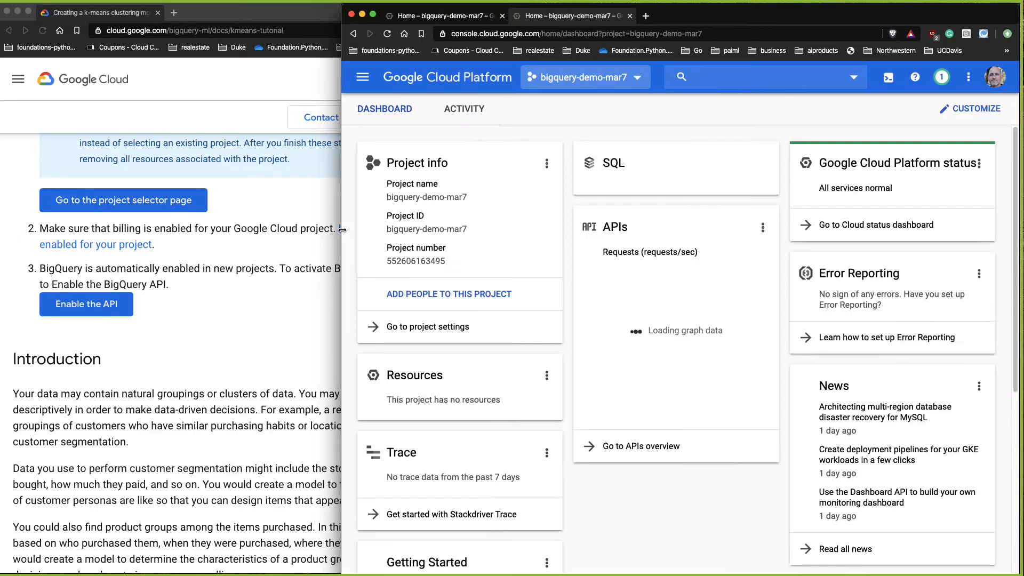
drag(343, 231, 407, 226)
Step: Find the tutorial's dataset creation step and open the BigQuery web UI from it
click(279, 350)
scroll(374, 356, down, 1)
scroll(374, 357, down, 10)
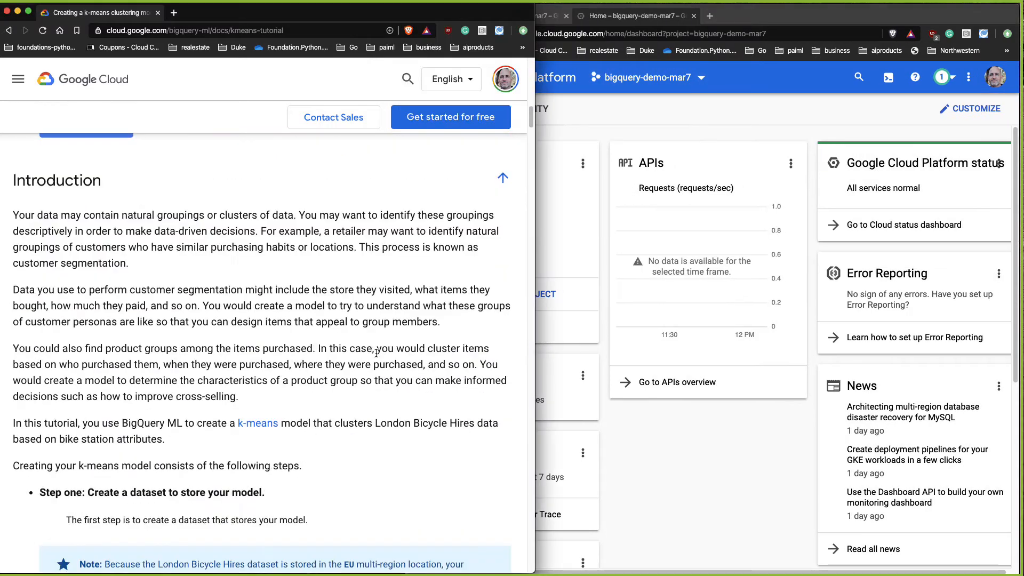
scroll(377, 356, down, 7)
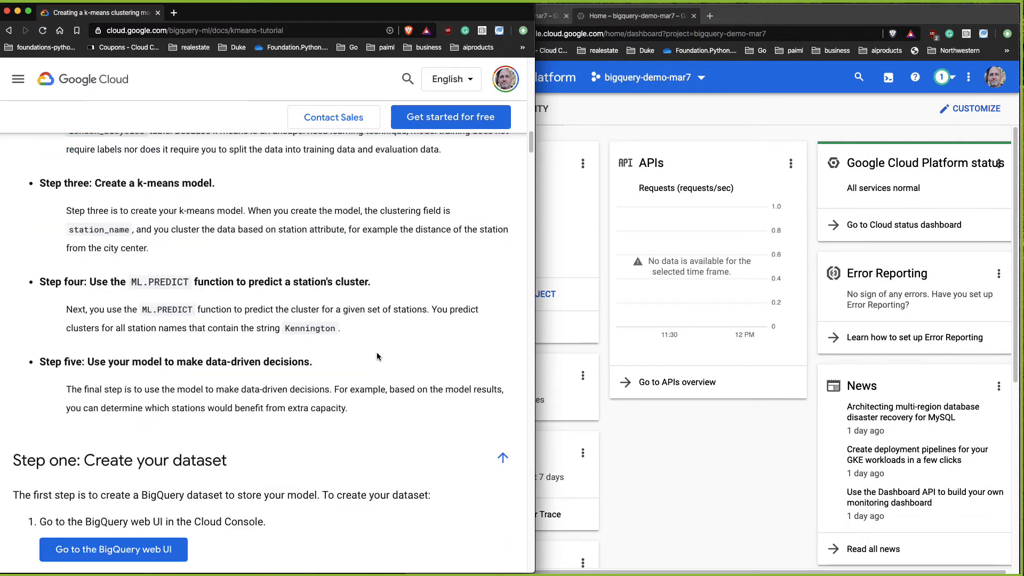
scroll(377, 357, down, 3)
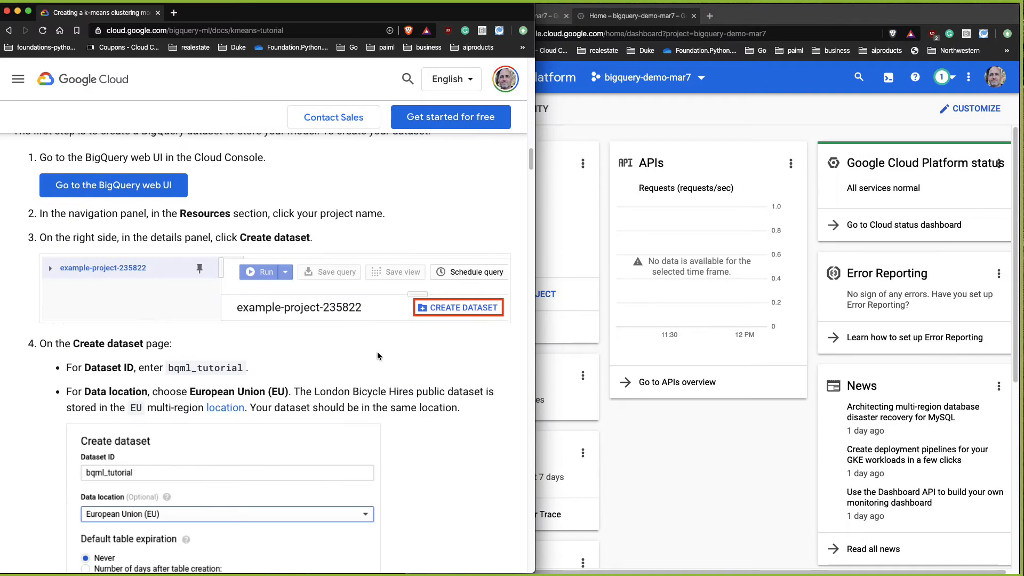
scroll(377, 356, up, 2)
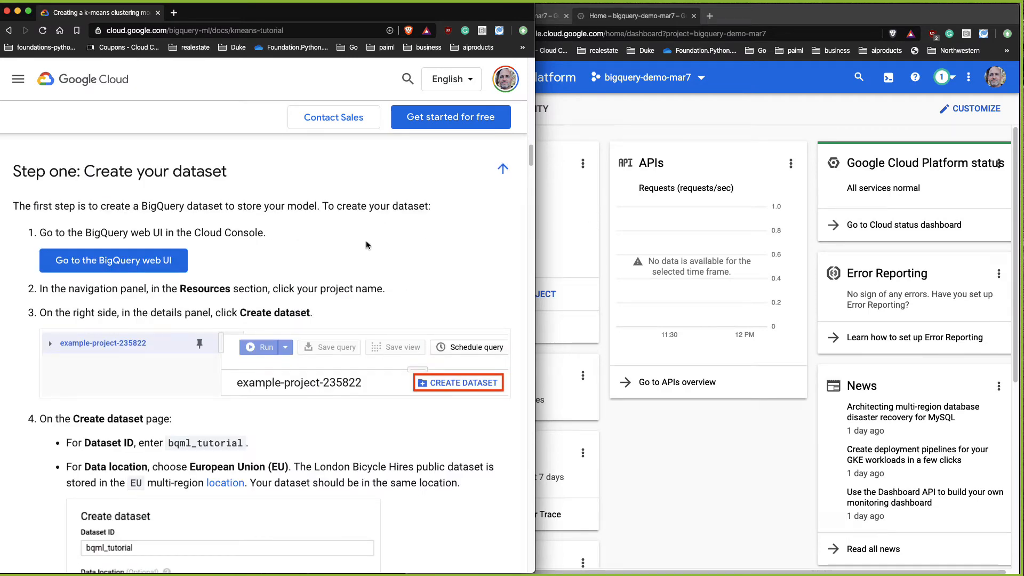
click(164, 268)
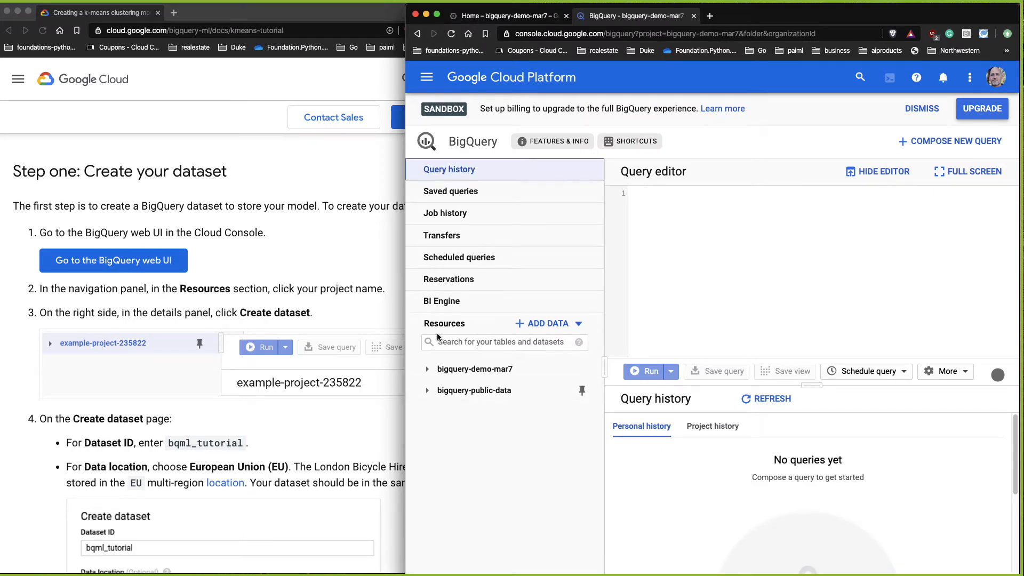
Step: Expand the bigquery-public-data project and browse through its list of public datasets
drag(430, 325, 469, 325)
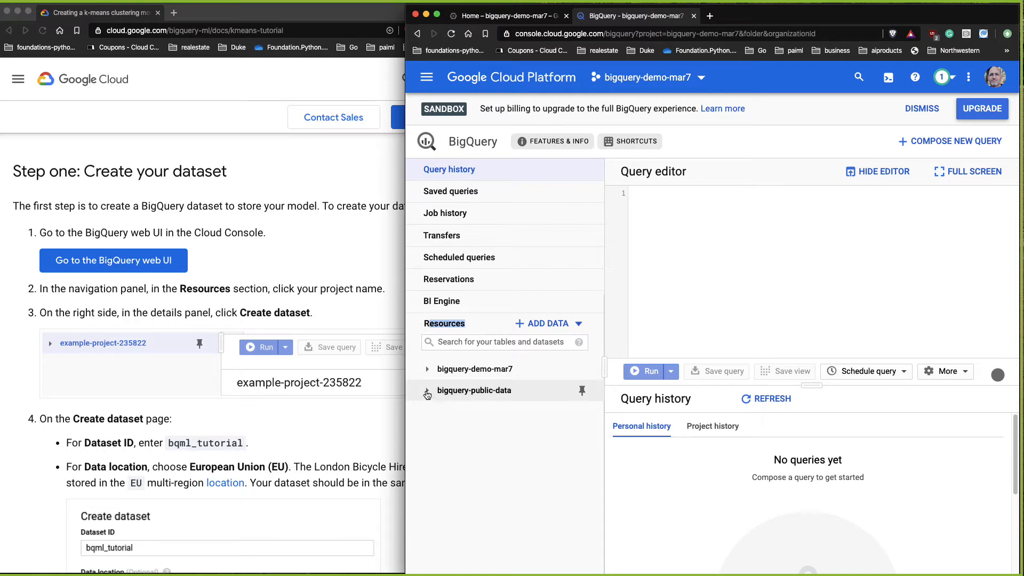
drag(405, 363, 208, 363)
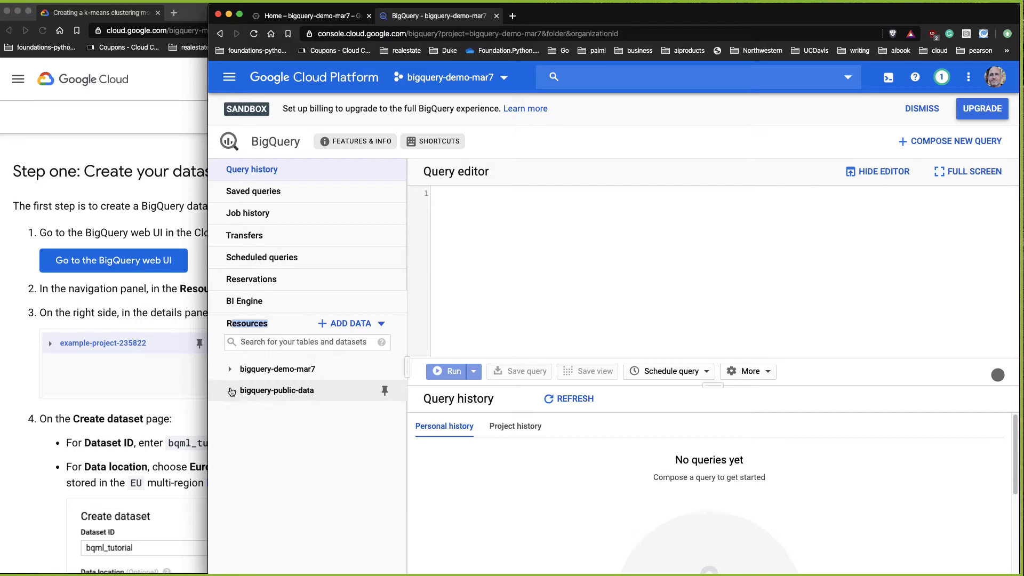
click(229, 394)
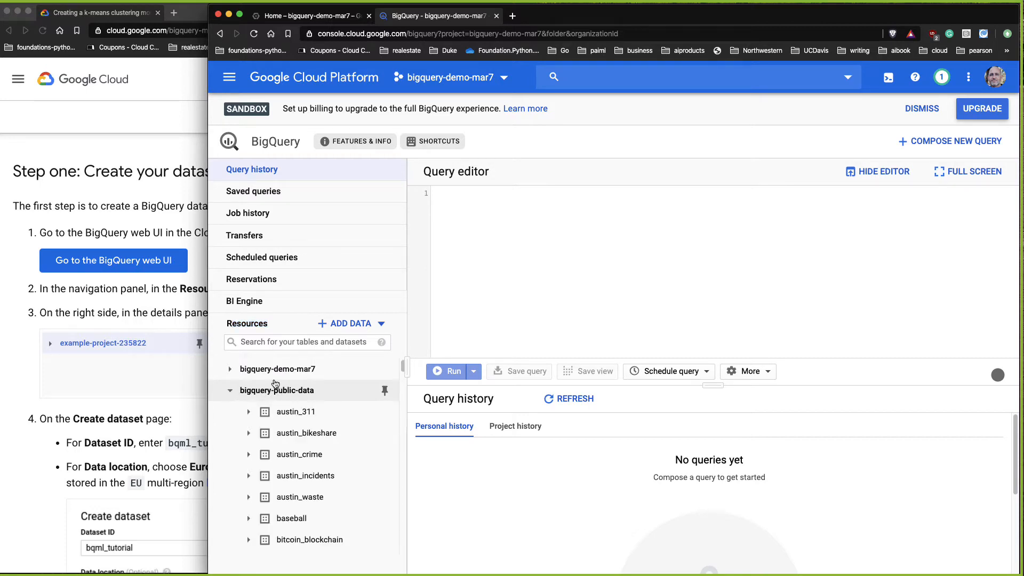
scroll(275, 386, down, 2)
scroll(298, 382, up, 2)
scroll(354, 441, down, 1)
scroll(349, 435, down, 3)
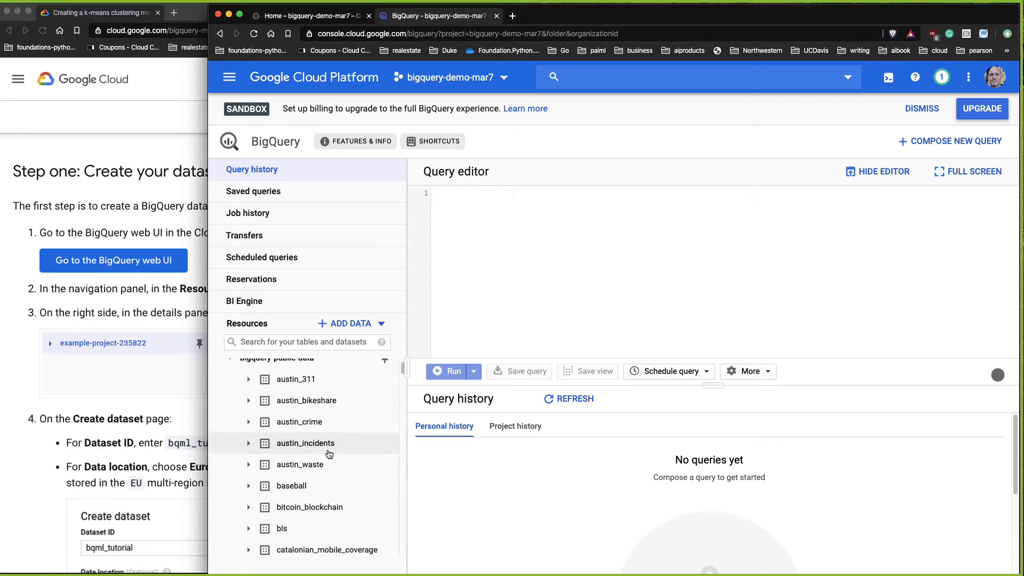
scroll(325, 451, down, 5)
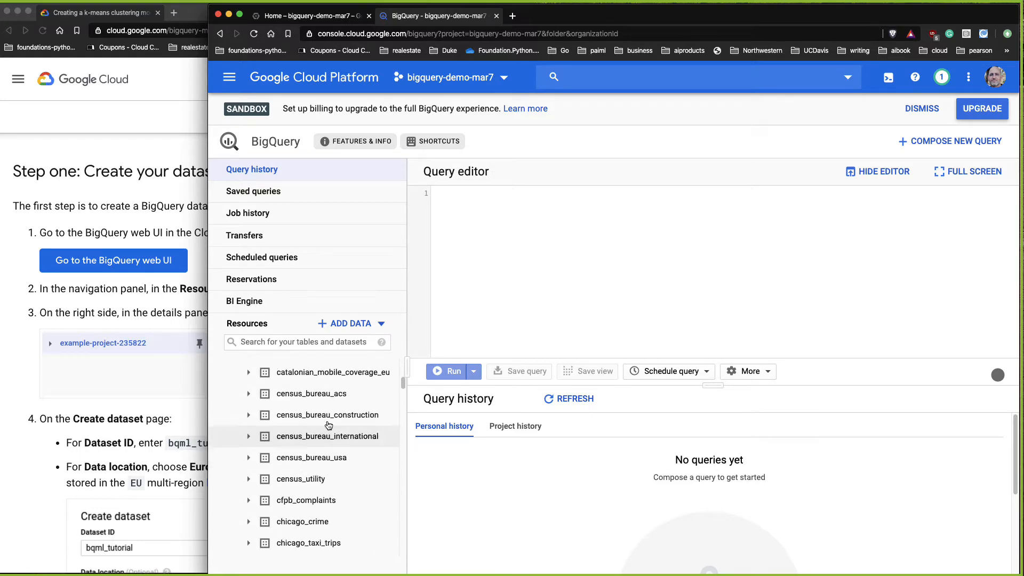
scroll(341, 443, down, 2)
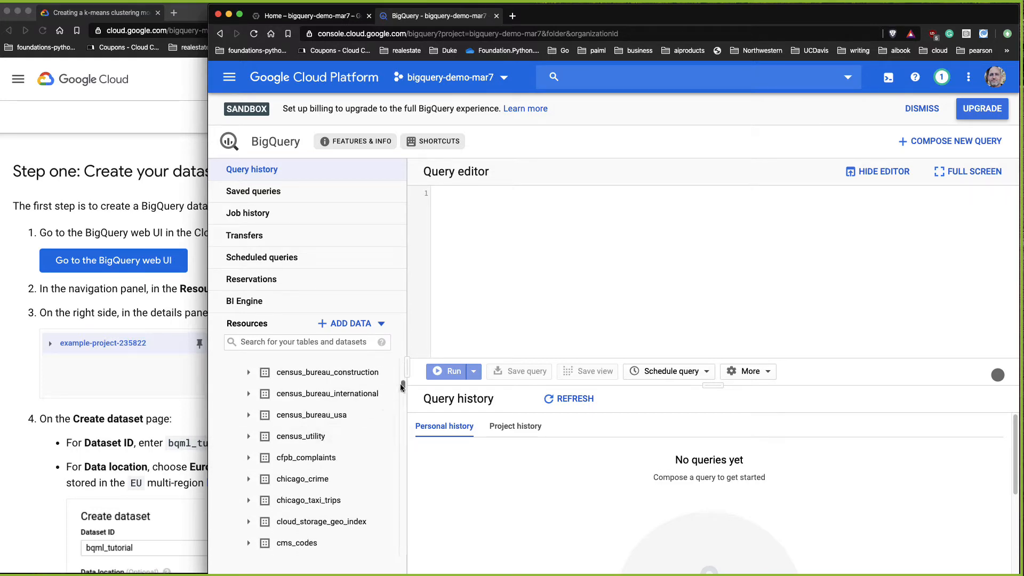
drag(403, 387, 394, 447)
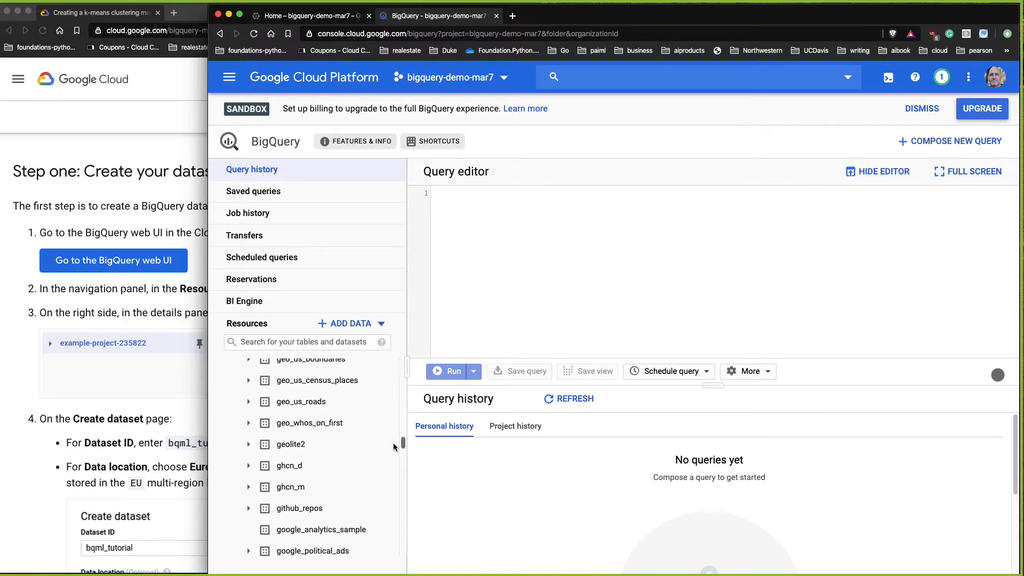
Step: Open the github_repos commits table and run SELECT * FROM `bigquery-public-data.github_repos.commits` LIMIT 1000
click(336, 507)
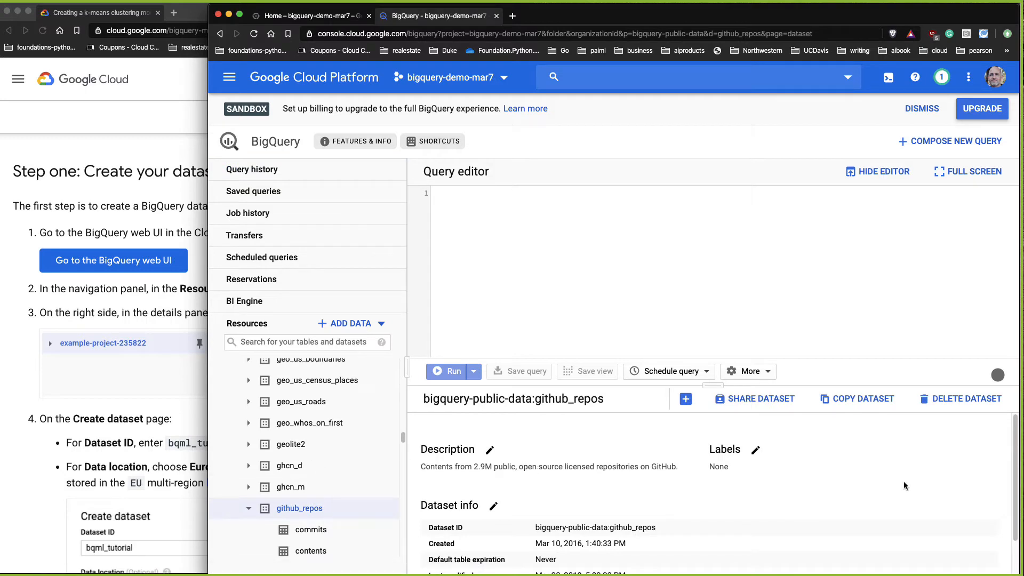
click(313, 531)
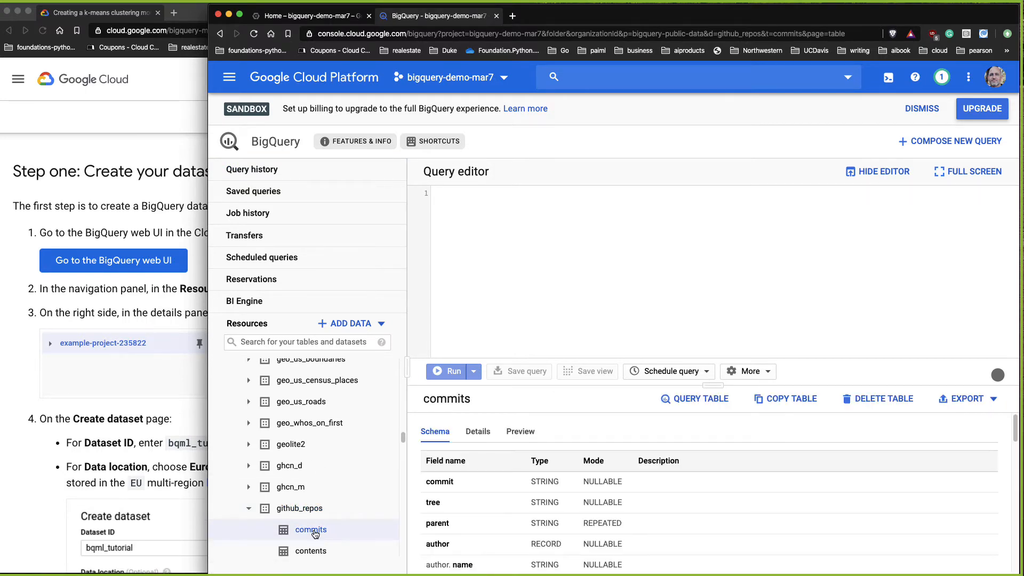
click(714, 399)
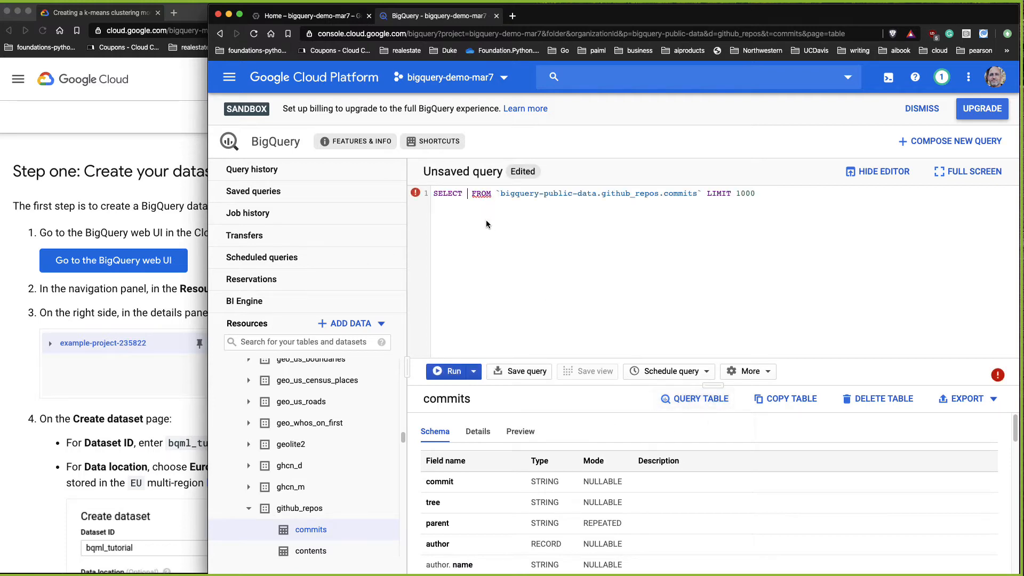
text(*)
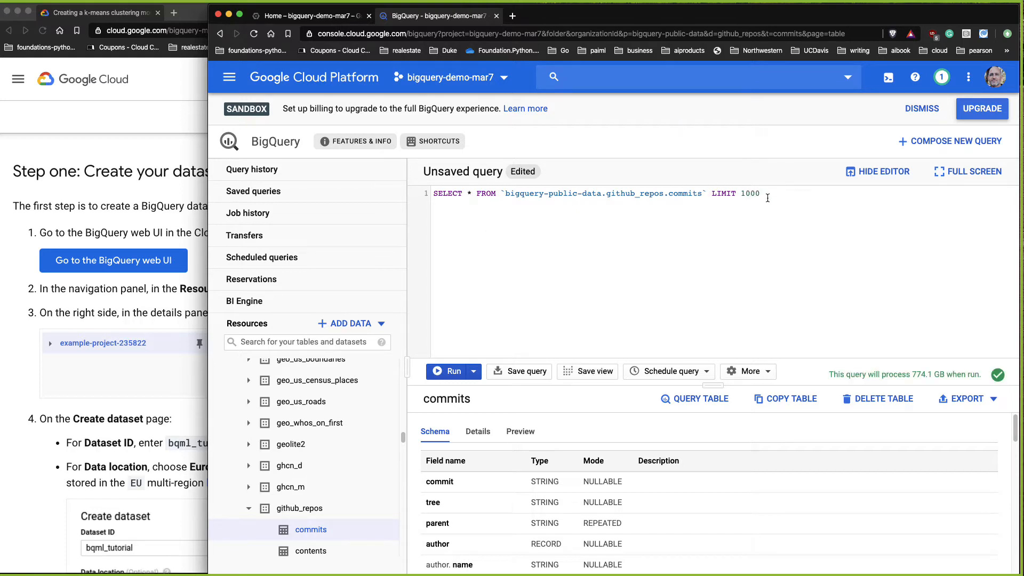
drag(768, 193, 384, 193)
click(454, 371)
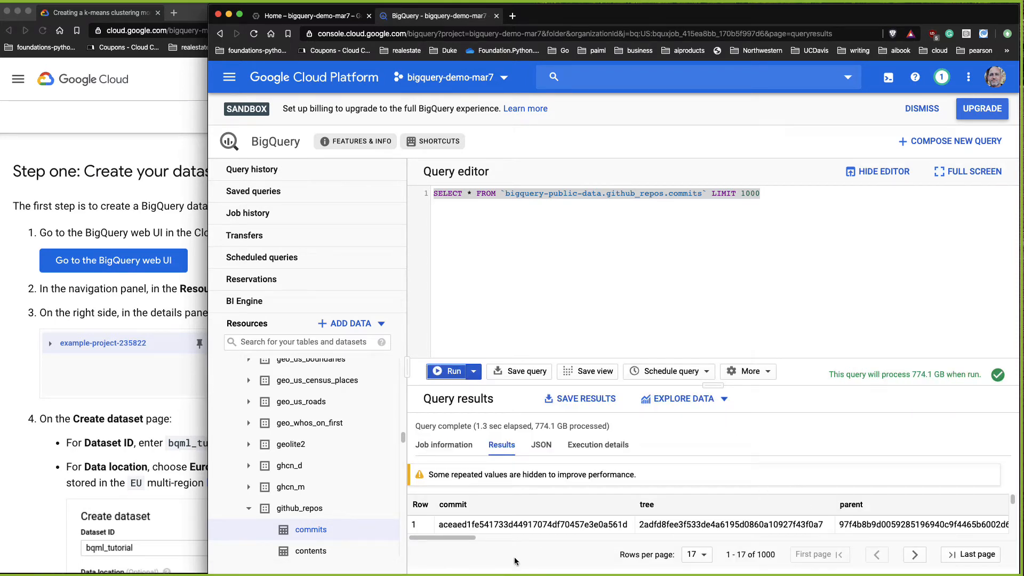
Step: Explore the query results with Data Studio and save the resulting explorer
drag(456, 538, 337, 501)
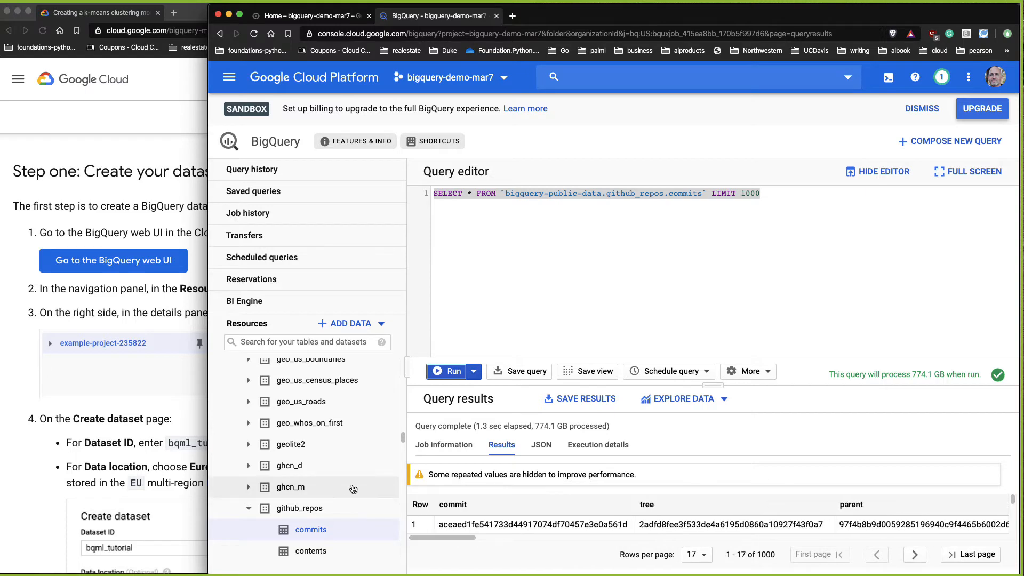
click(697, 401)
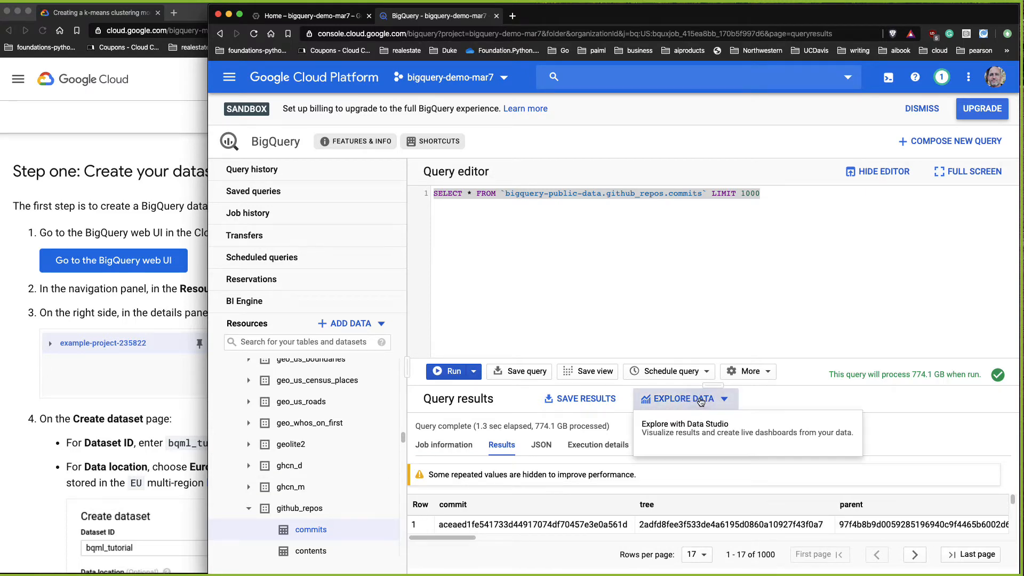
click(692, 425)
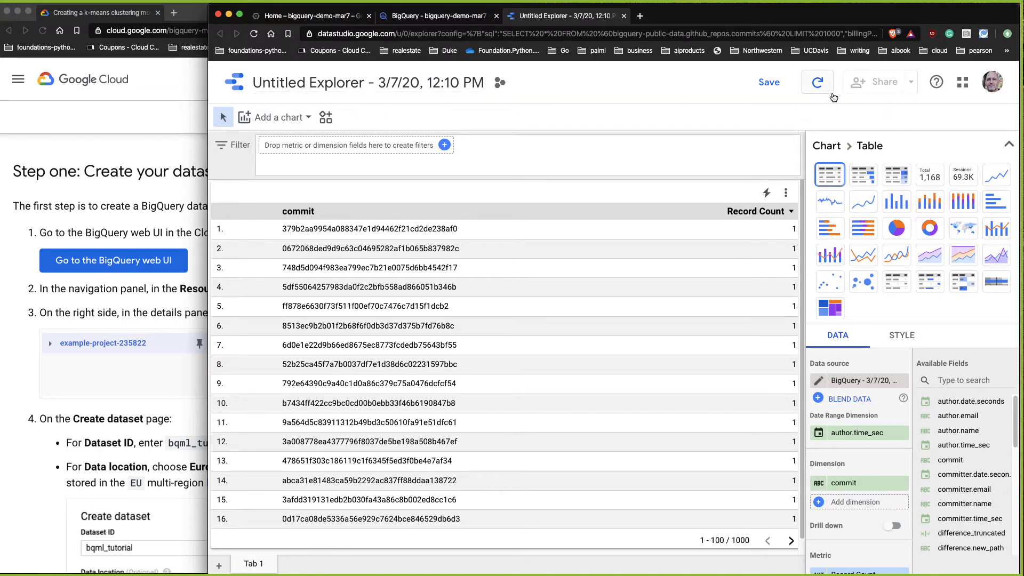
click(769, 82)
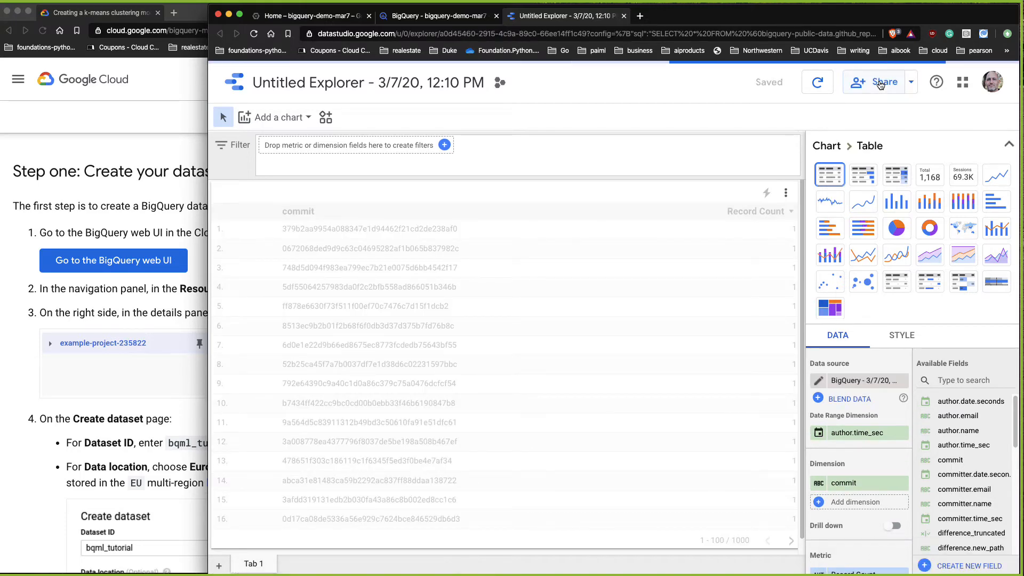
Step: Try sharing the explorer as a report, cancelling the prompt to add the data source
click(881, 84)
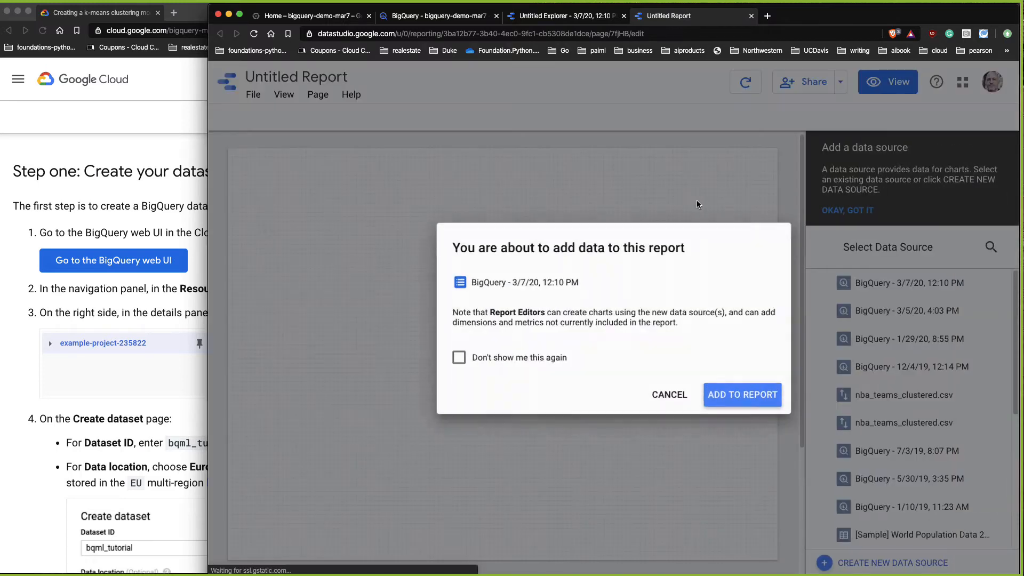
click(670, 396)
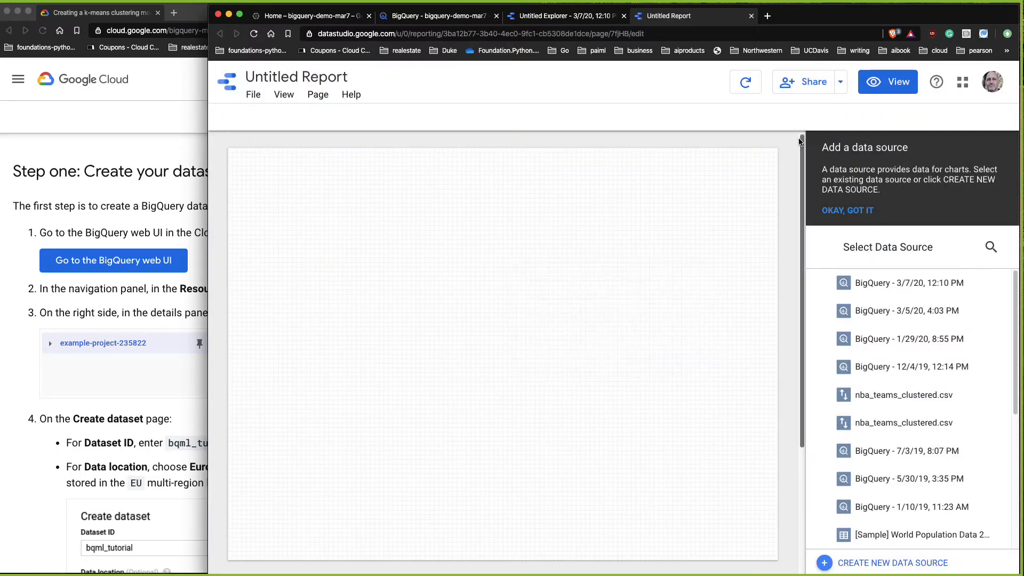
click(841, 84)
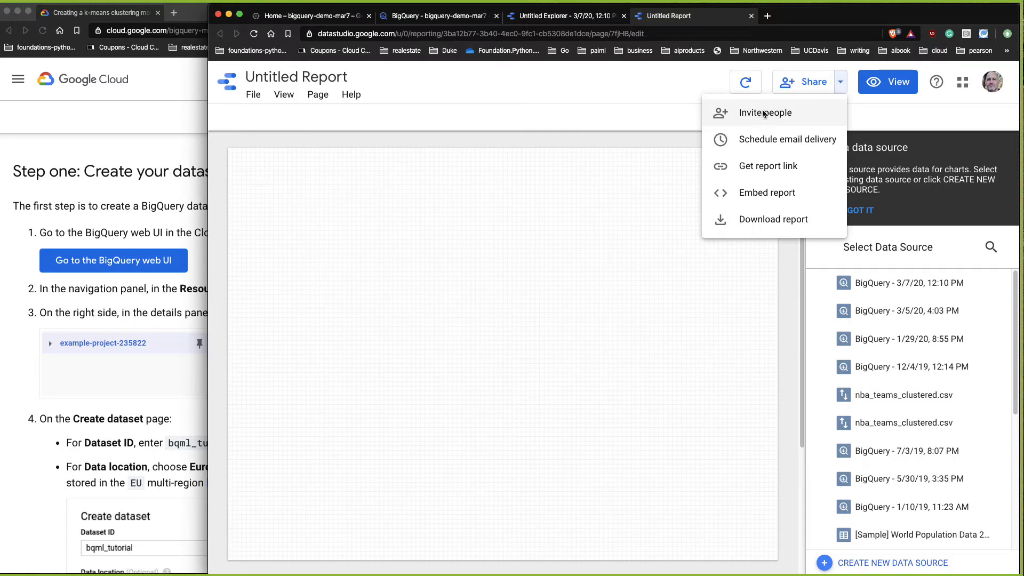
Step: Back in BigQuery, save the query results as a CSV local file
click(429, 16)
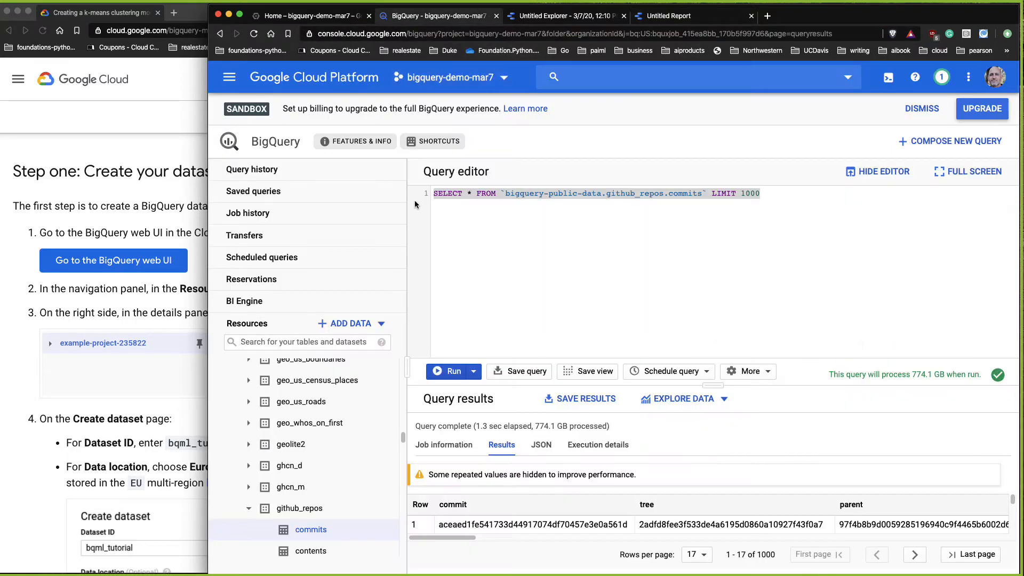
click(595, 401)
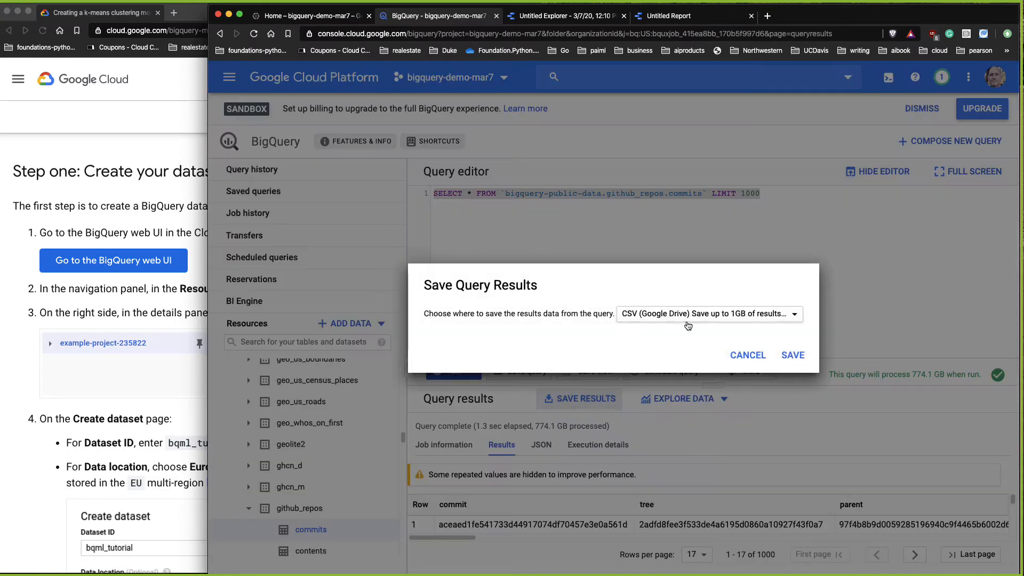
click(728, 318)
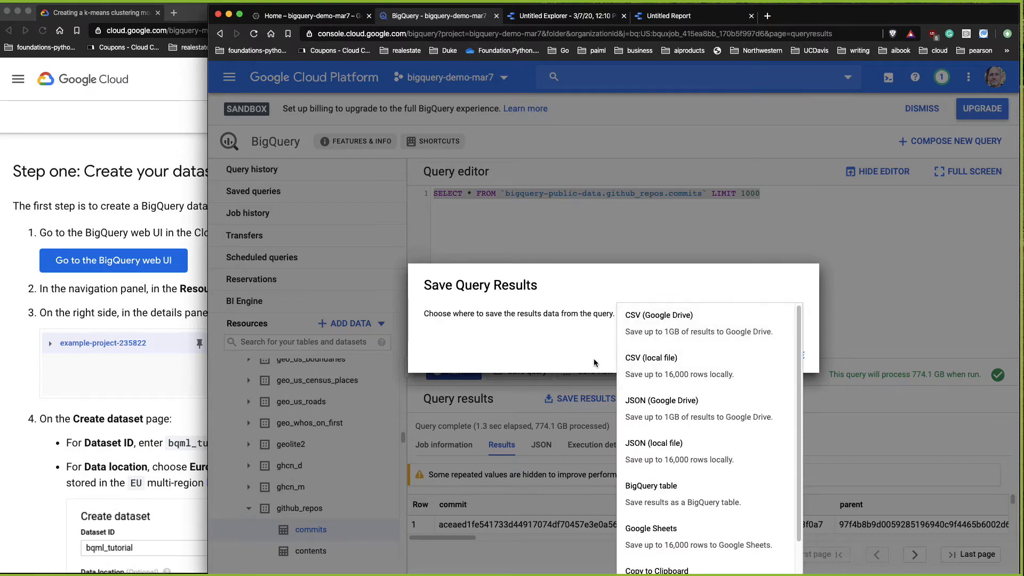
click(670, 371)
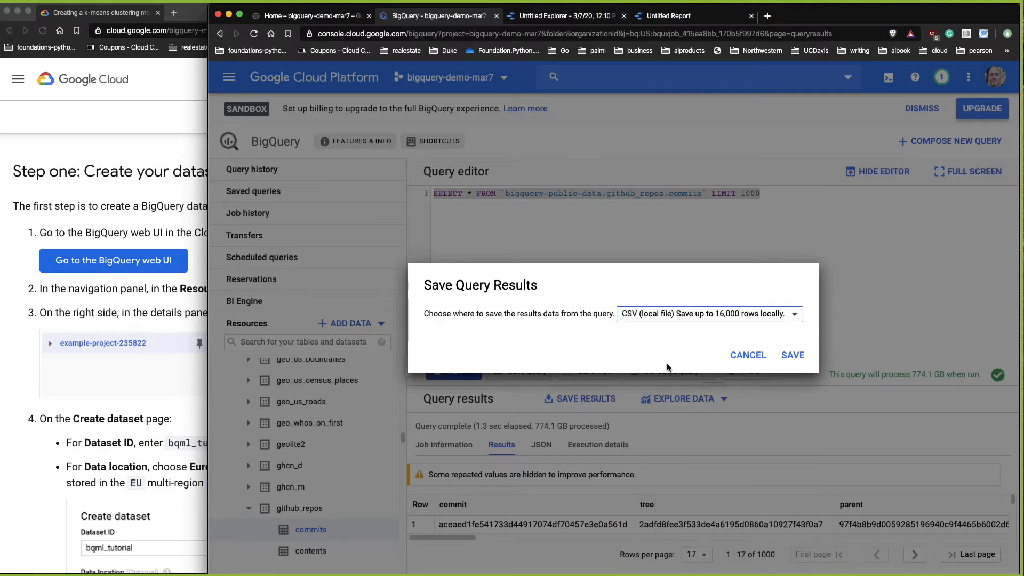
click(791, 354)
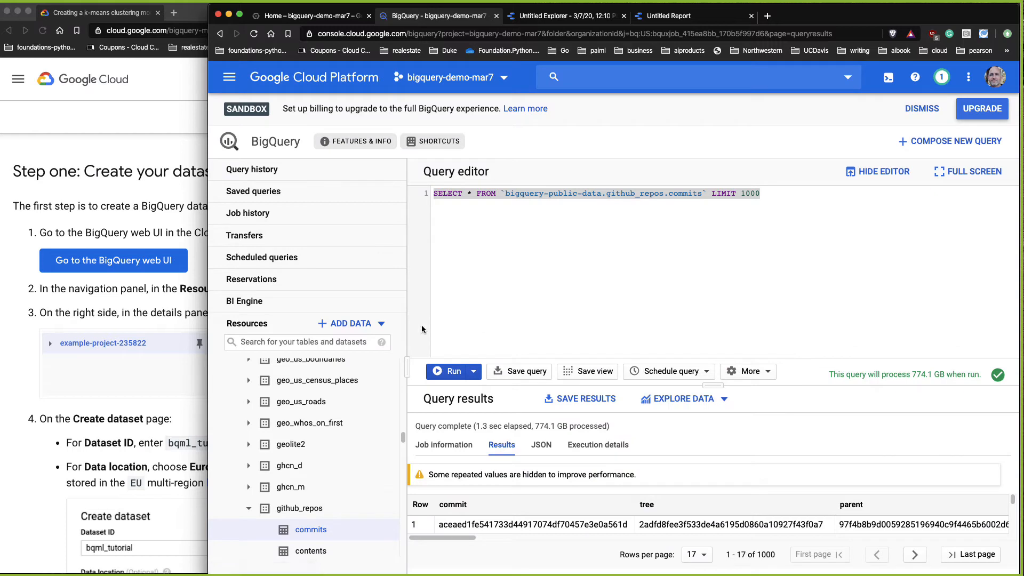
Step: Collapse bigquery-public-data and review the tutorial's dataset creation instructions alongside the console
scroll(310, 411, up, 15)
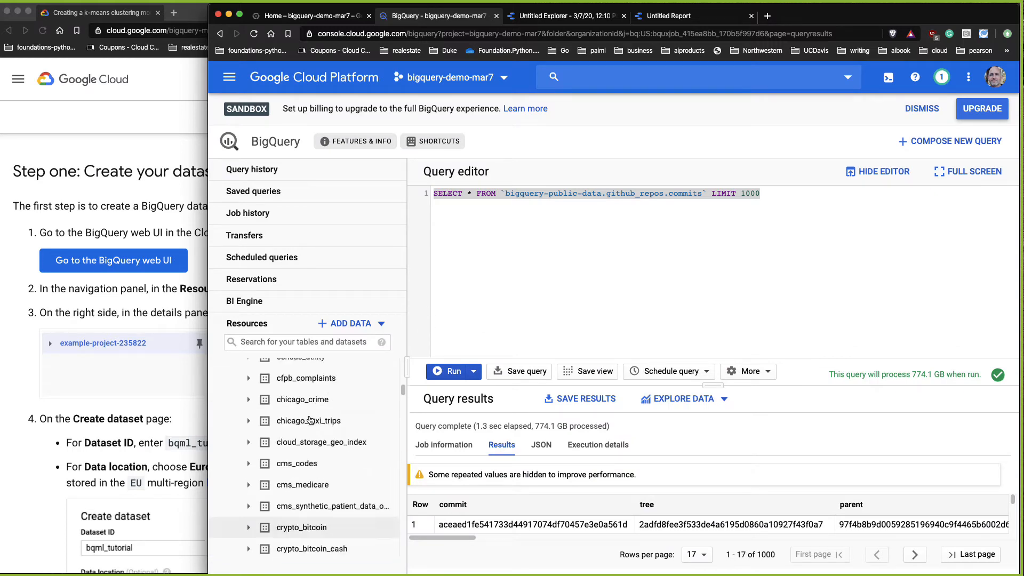
scroll(308, 415, up, 3)
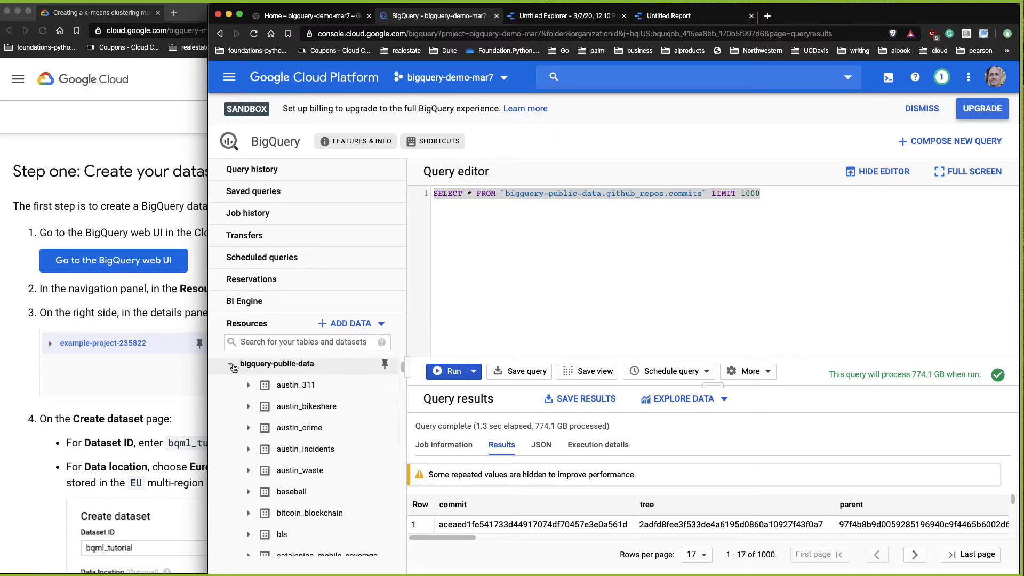
click(230, 368)
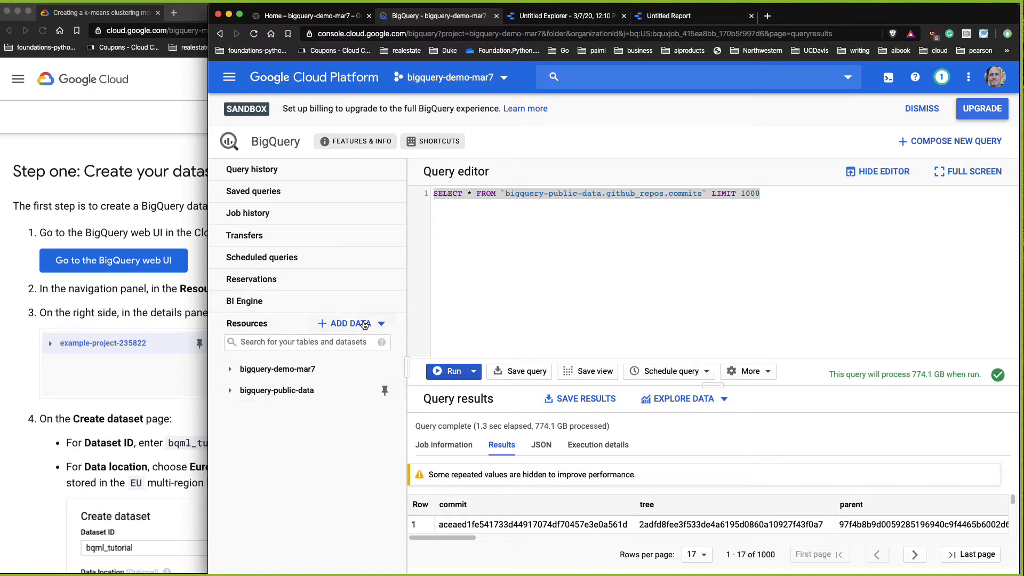
click(166, 412)
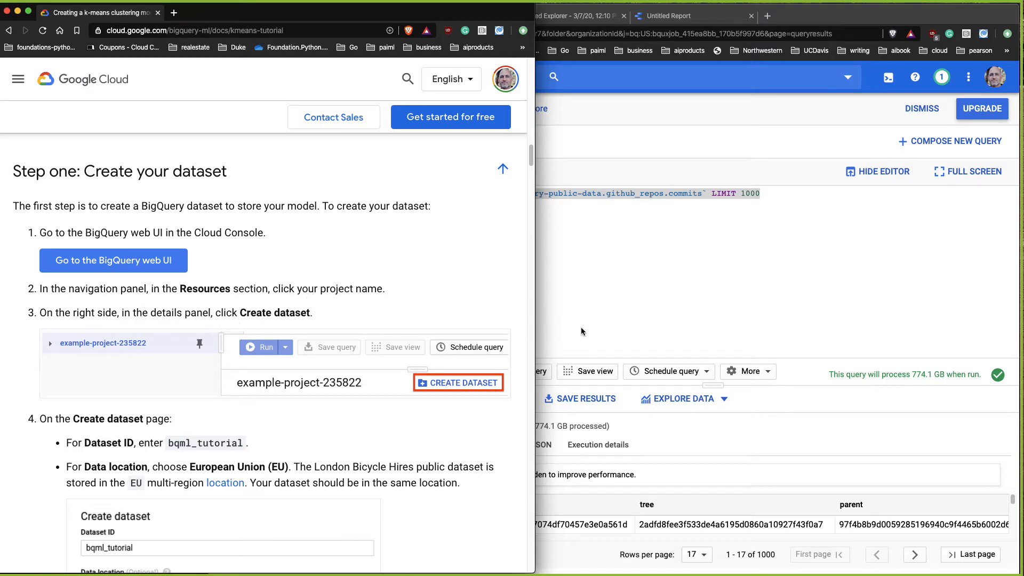
click(813, 393)
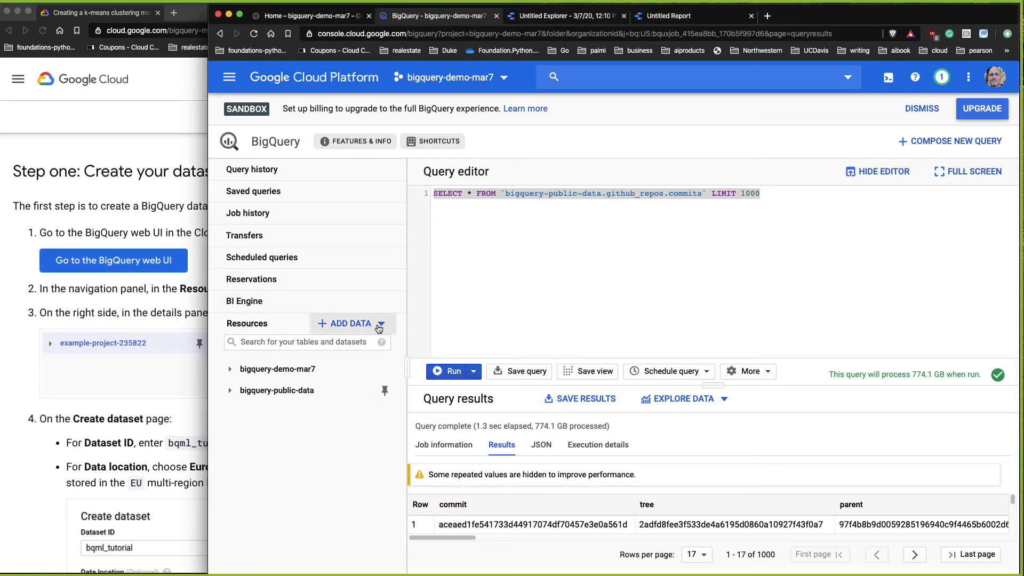
click(379, 327)
click(346, 474)
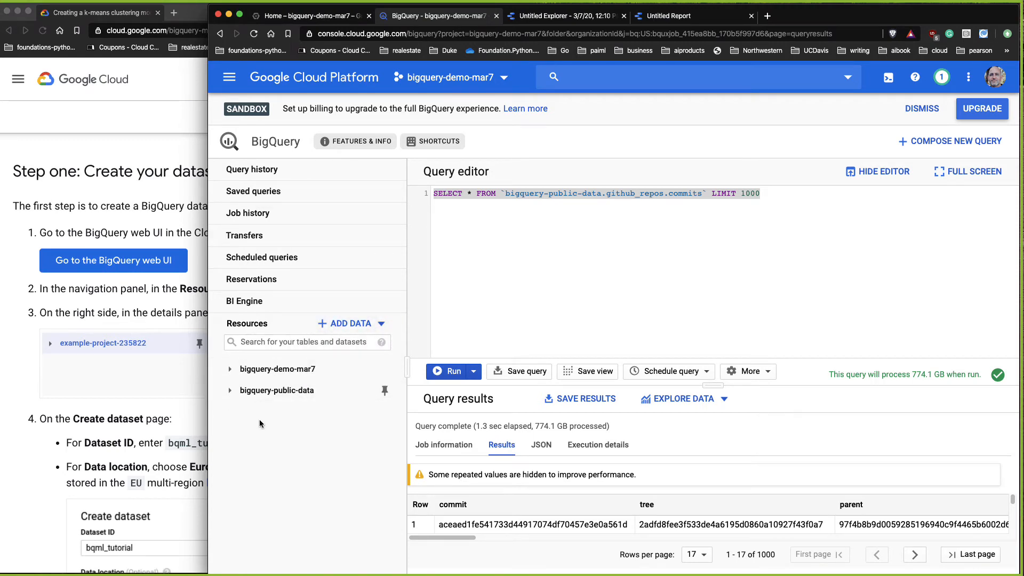
click(153, 404)
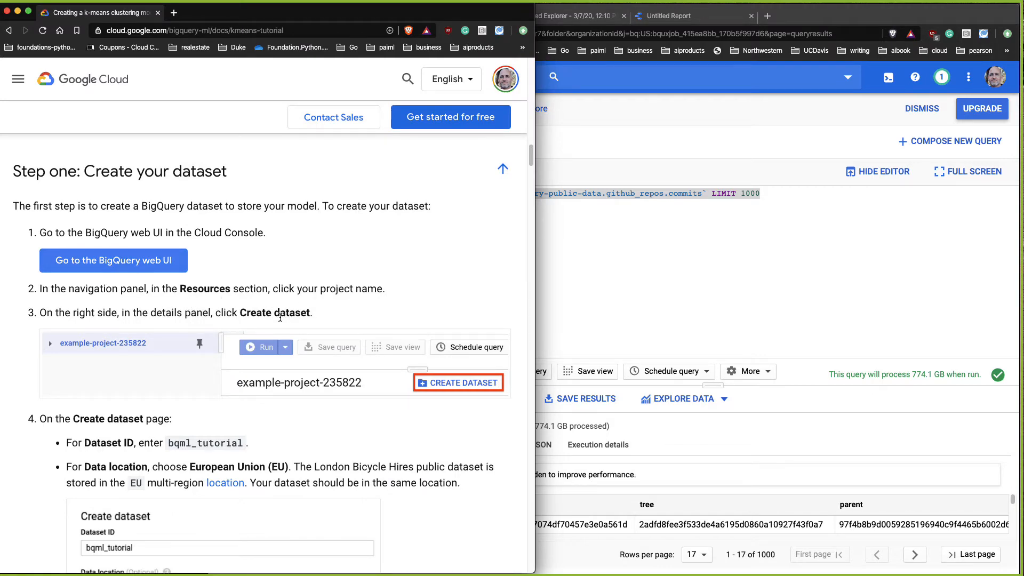
click(687, 124)
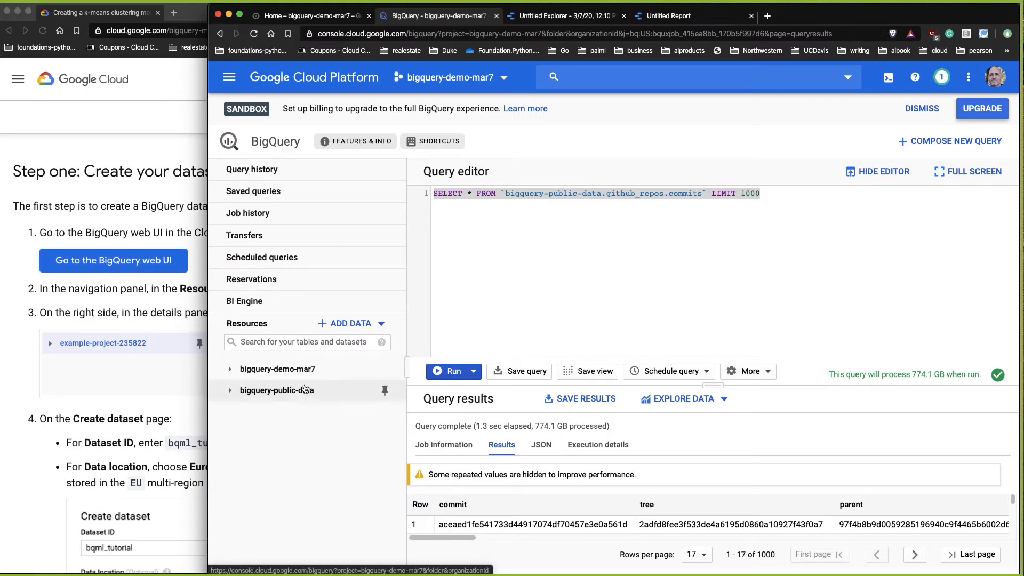
Step: Select the bigquery-demo-mar7 project and open the Create dataset panel
click(278, 369)
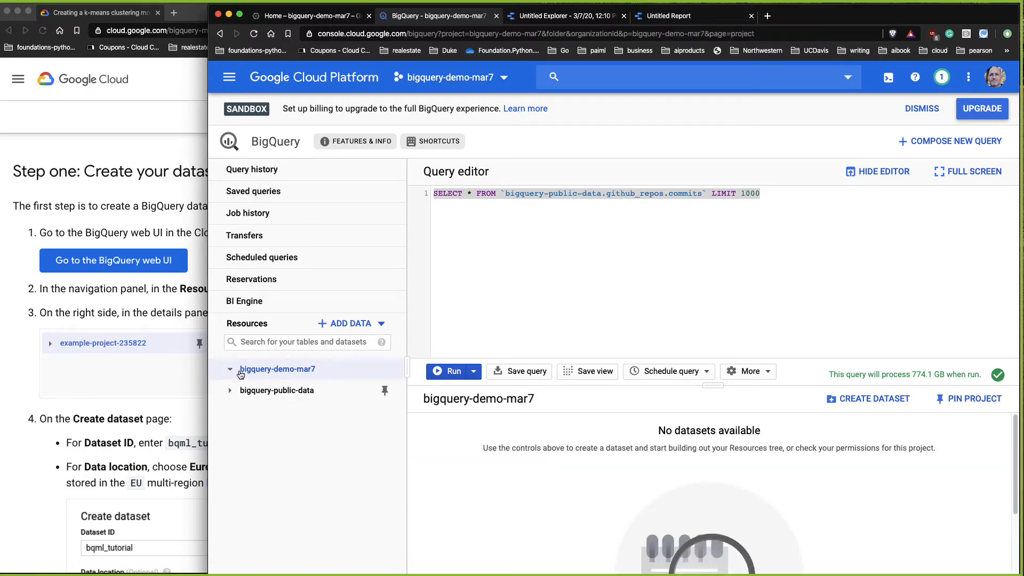
click(863, 405)
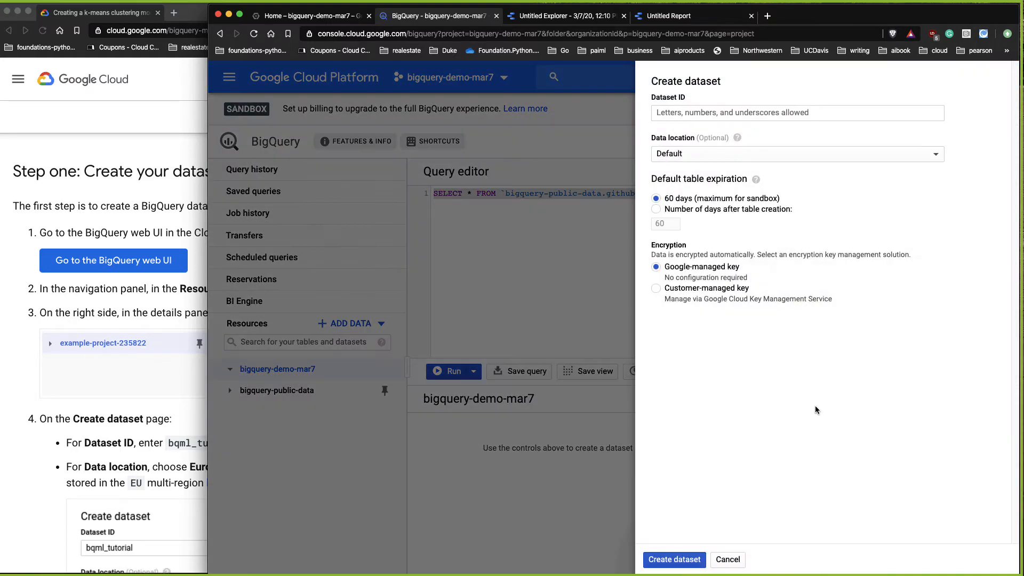
click(160, 366)
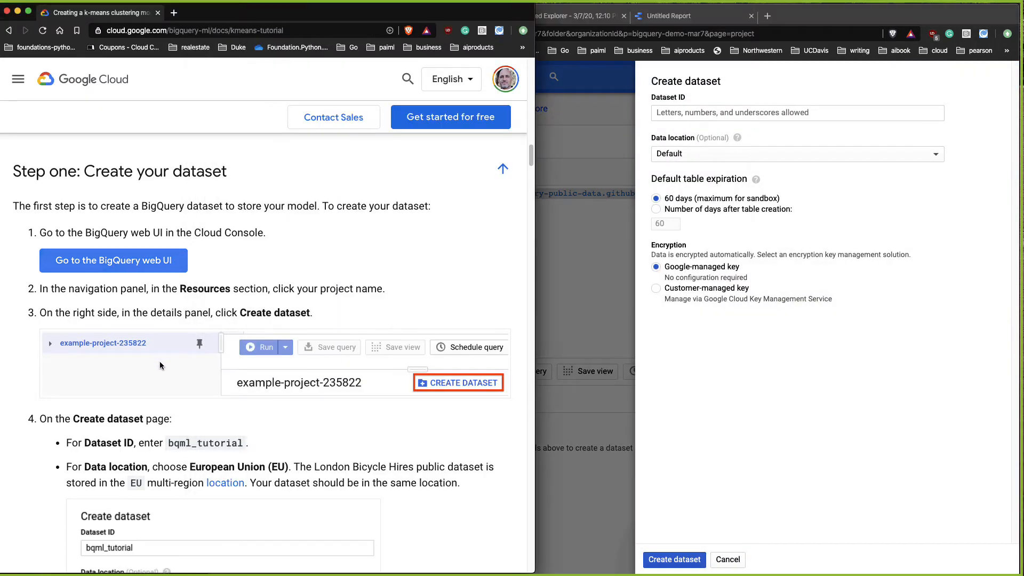
Step: Copy the dataset ID from the tutorial and create a dataset named bqml_tutorial with default settings
scroll(255, 449, down, 1)
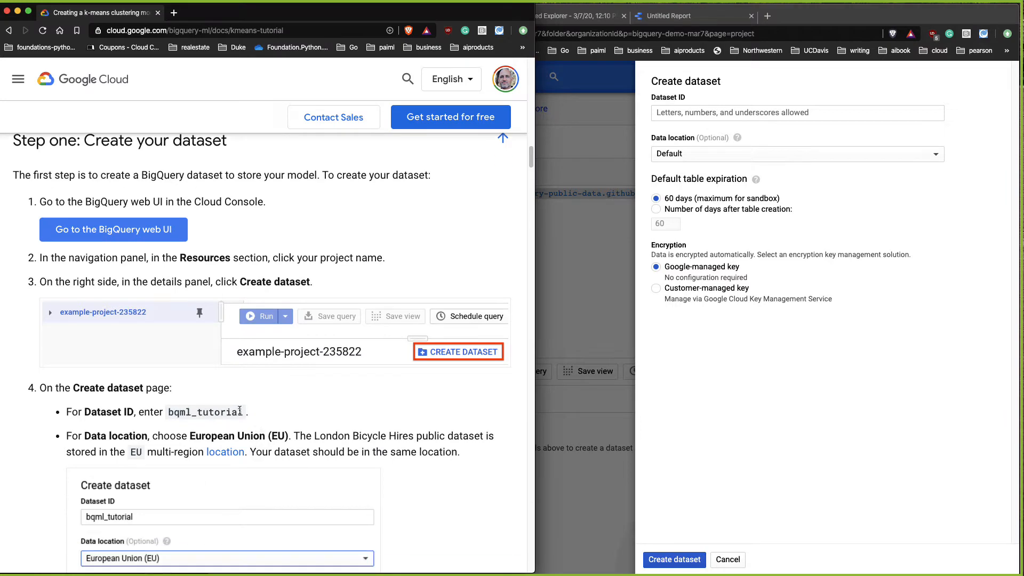
drag(170, 414, 244, 413)
double_click(242, 413)
key(super+c)
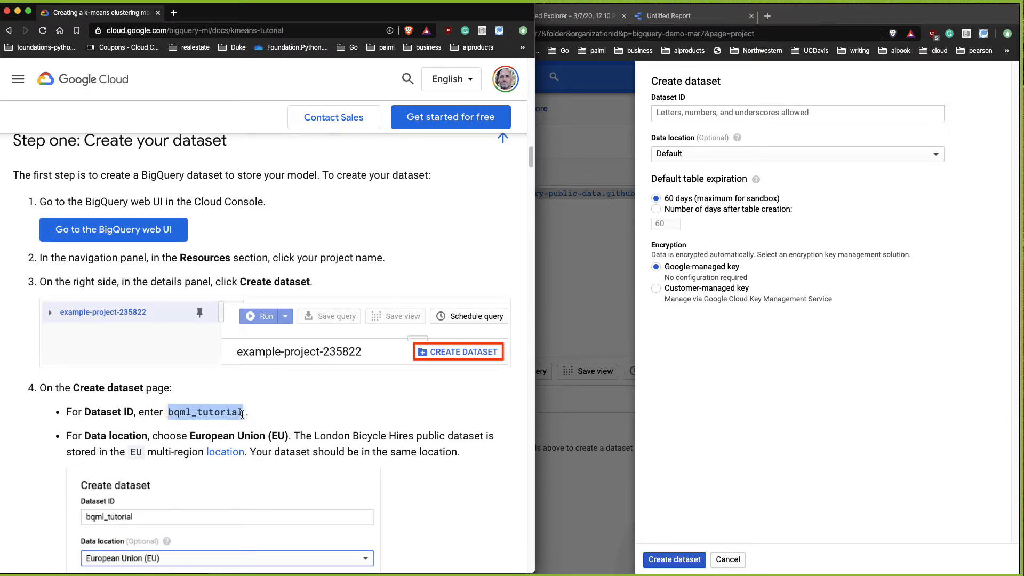
click(769, 115)
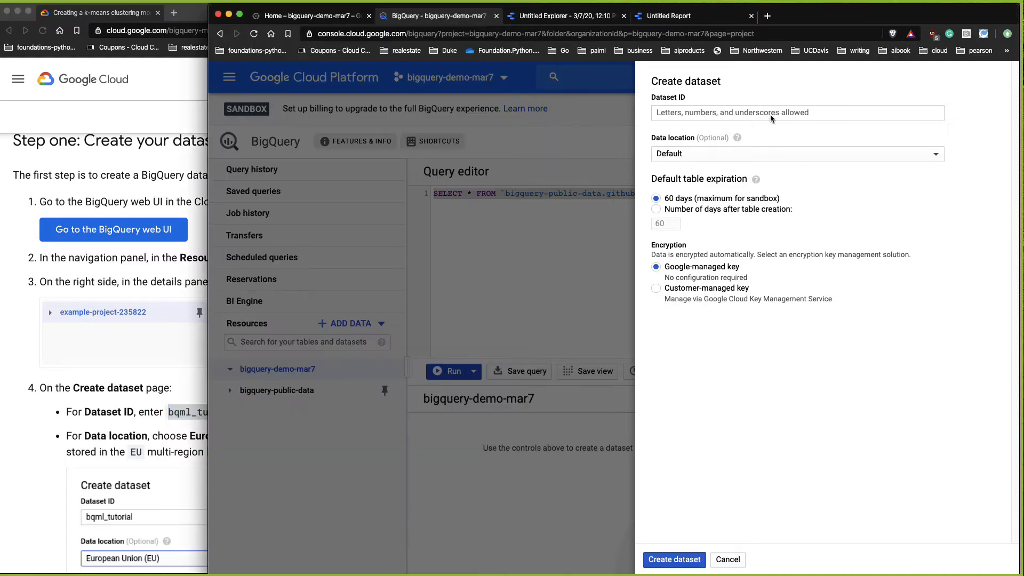
key(super+v)
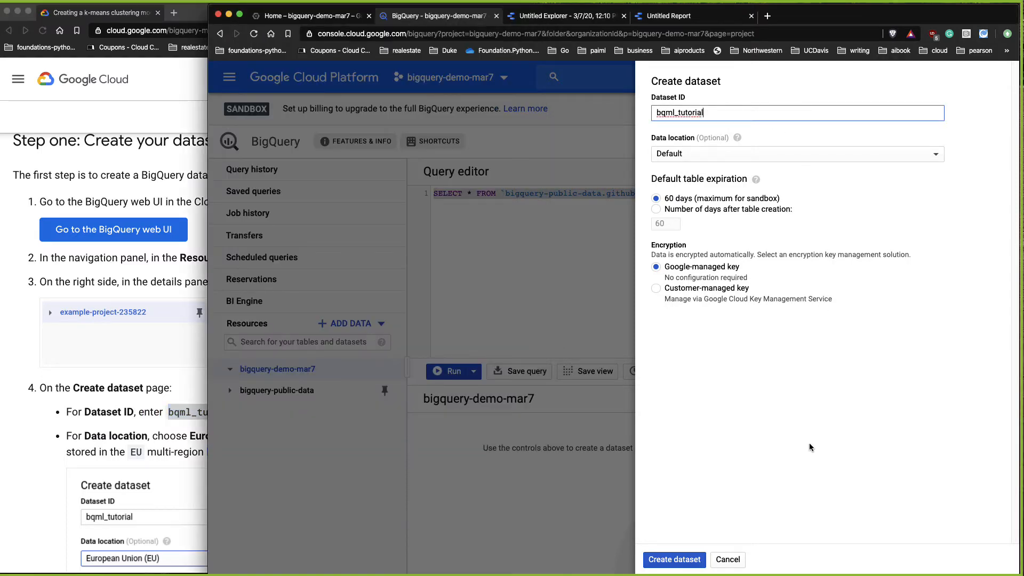
click(647, 557)
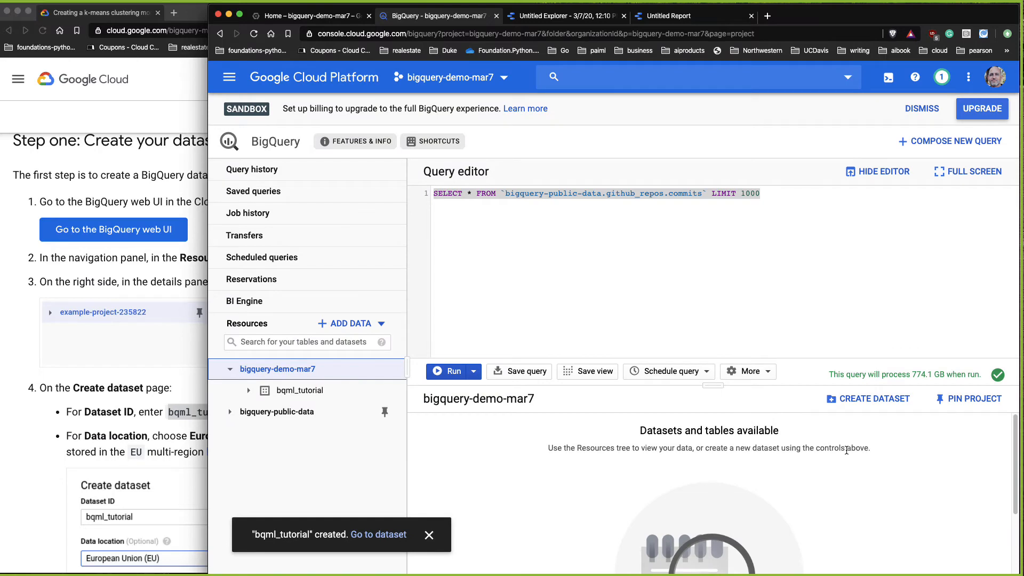
Step: Compare the tutorial's data location requirement with the bqml_tutorial dataset's info
click(141, 492)
scroll(274, 440, down, 4)
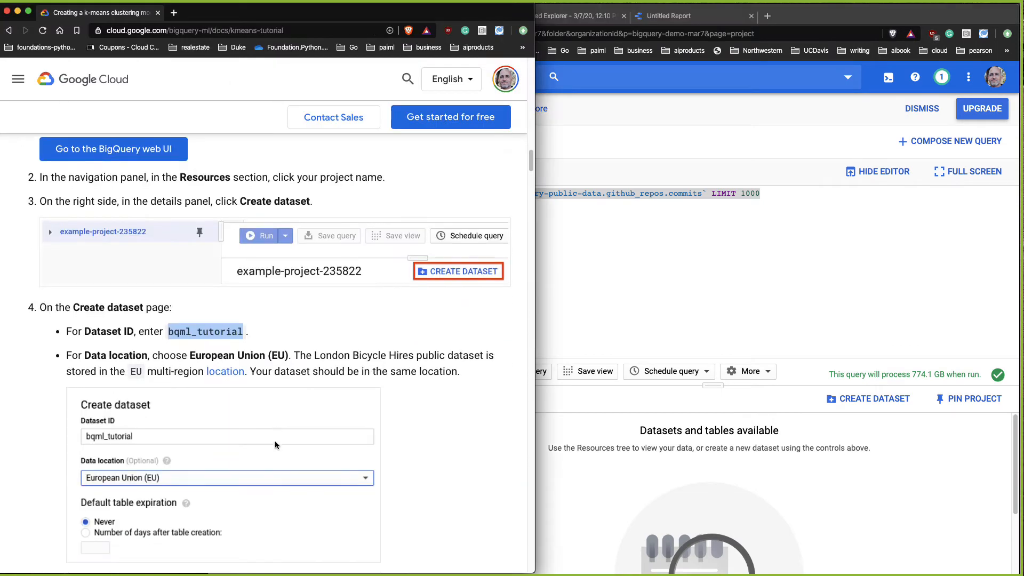
scroll(353, 443, down, 2)
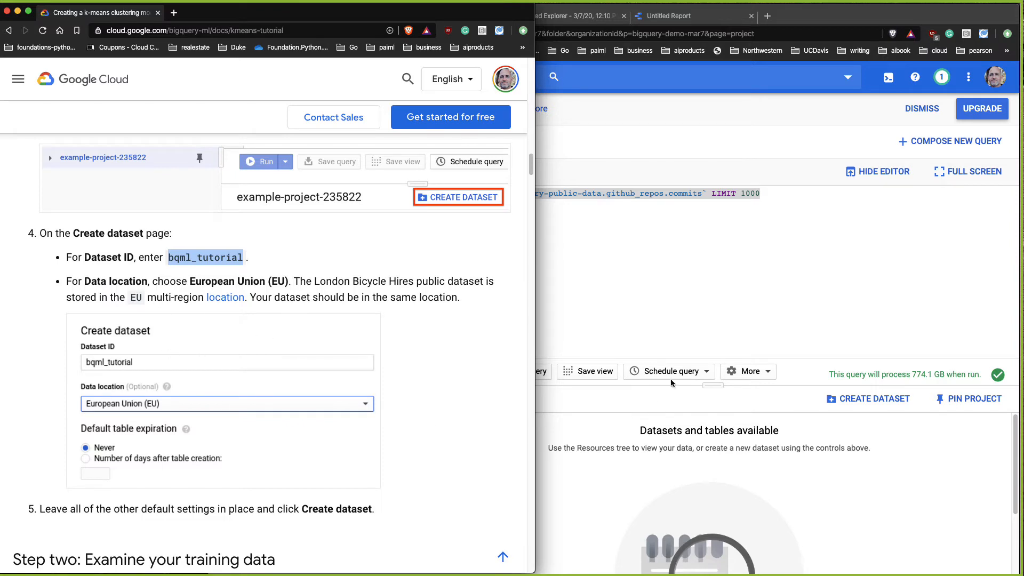
click(644, 544)
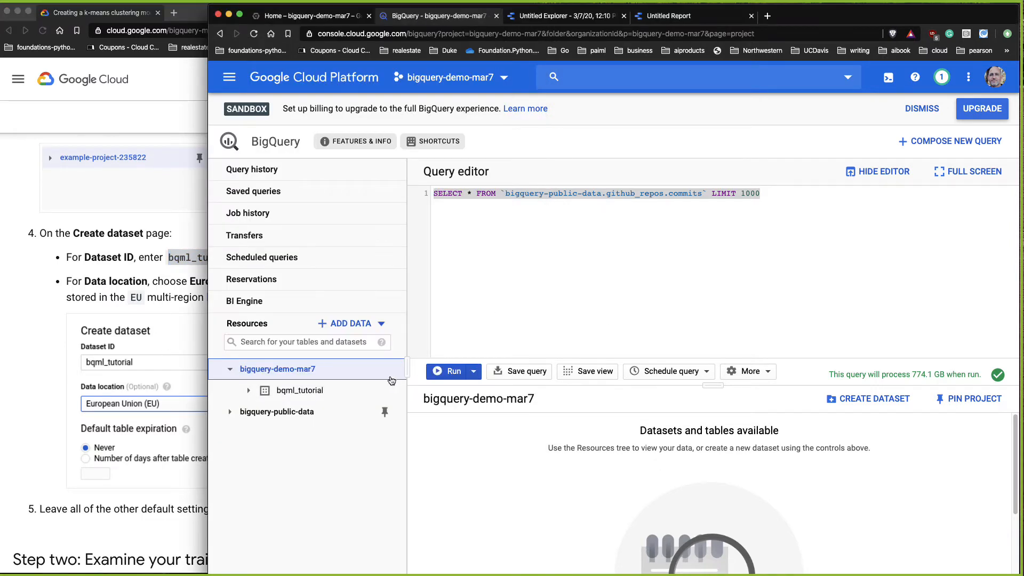
click(355, 390)
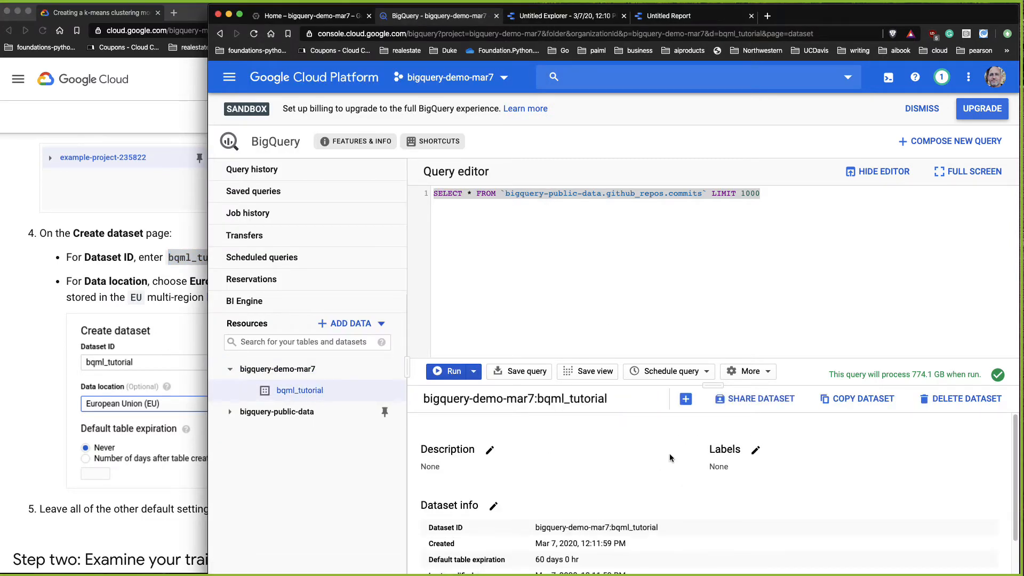
scroll(670, 458, down, 1)
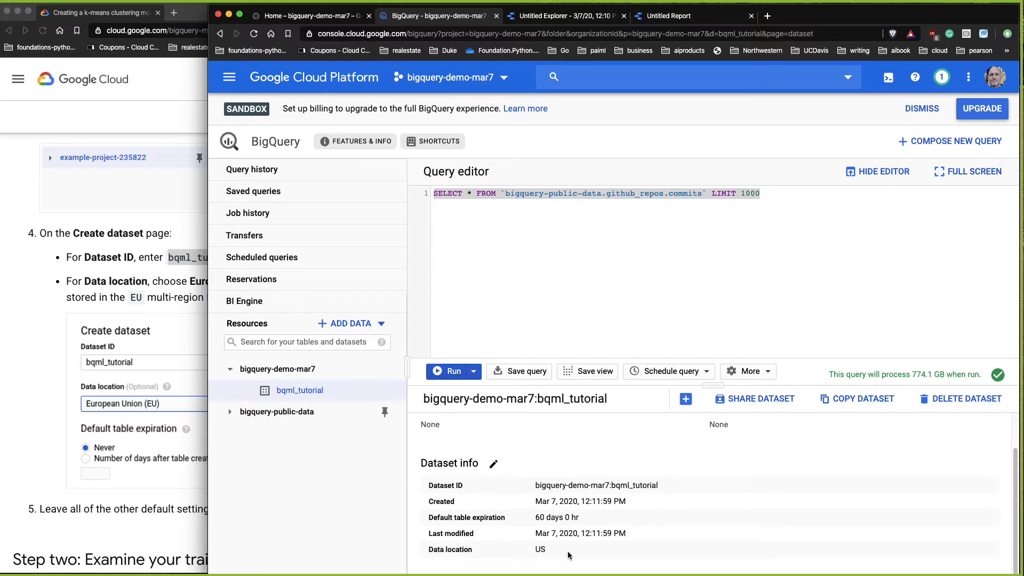
Step: Delete the bqml_tutorial dataset, confirming with its name
click(943, 410)
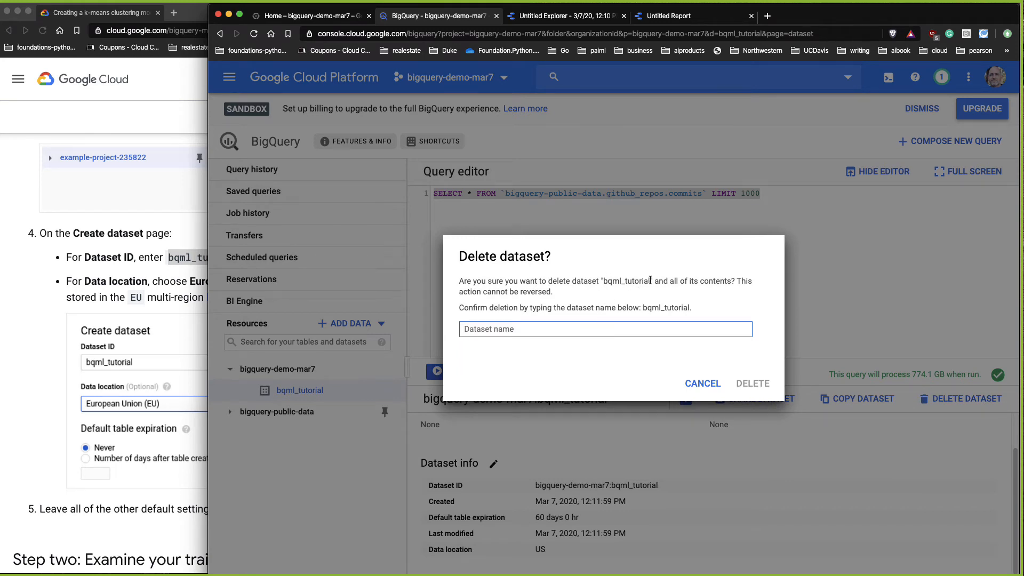
mouse_move(650, 281)
mouse_down()
mouse_move(609, 282)
mouse_move(656, 283)
mouse_up()
key(super+c)
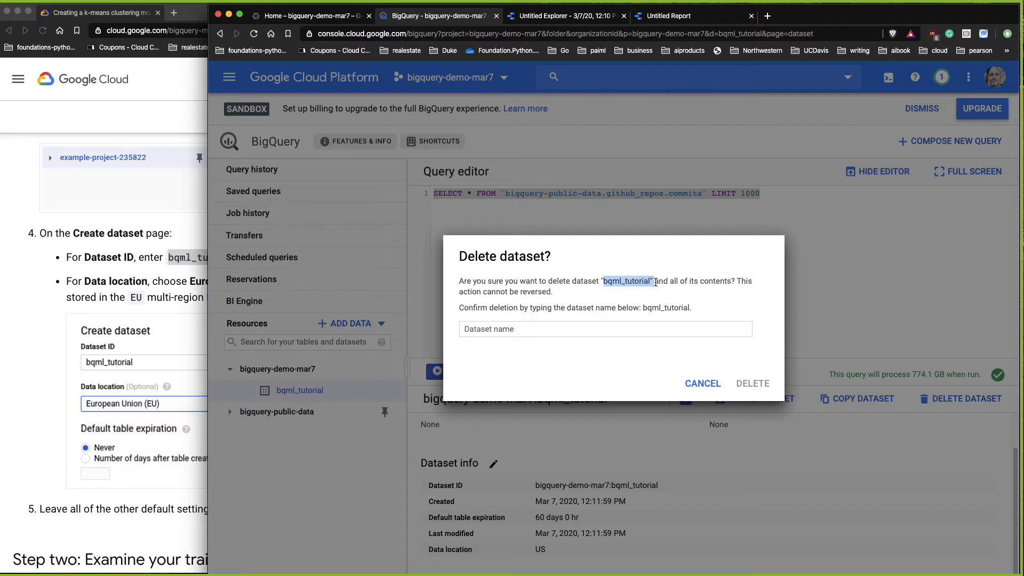
click(595, 327)
key(super+v)
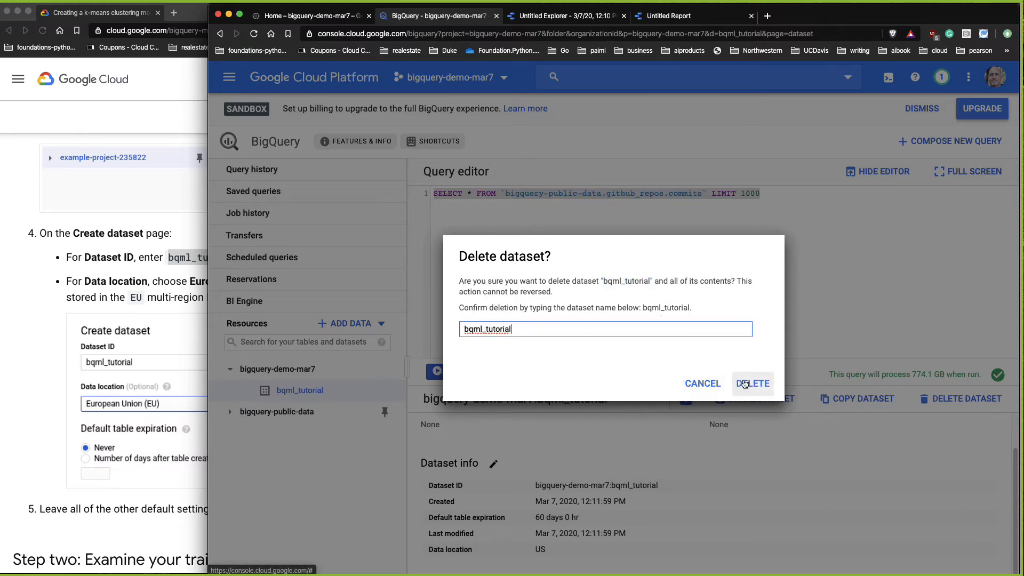
click(745, 383)
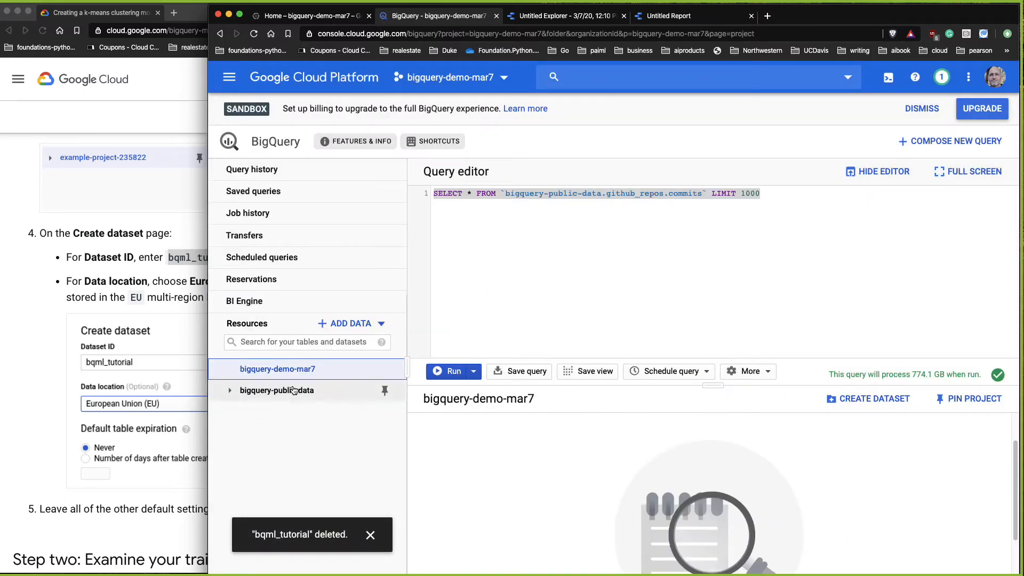
Step: Create a dataset named bqml_tutorial with data location European Union (EU)
click(863, 399)
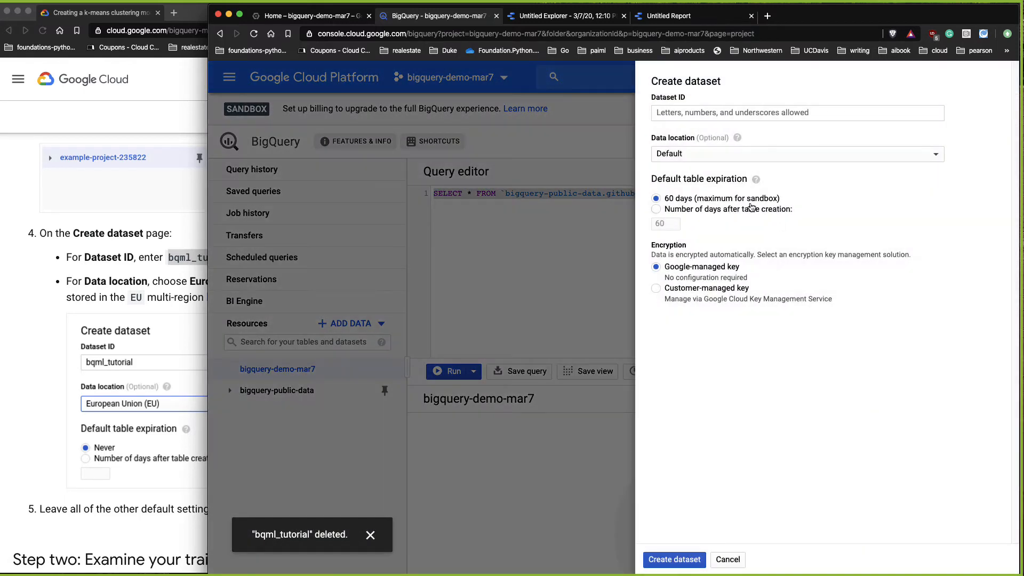
click(692, 154)
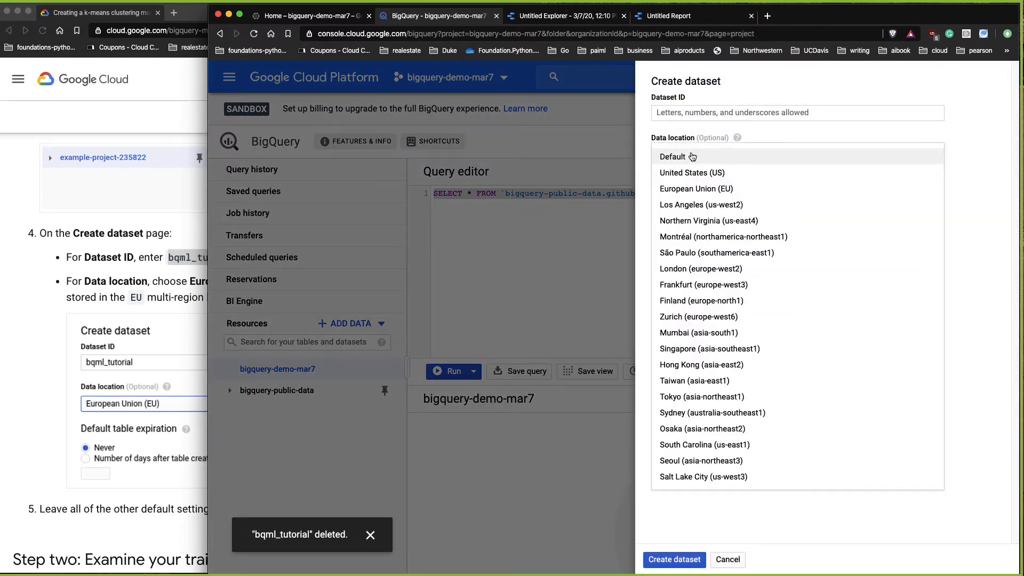
click(679, 189)
click(679, 113)
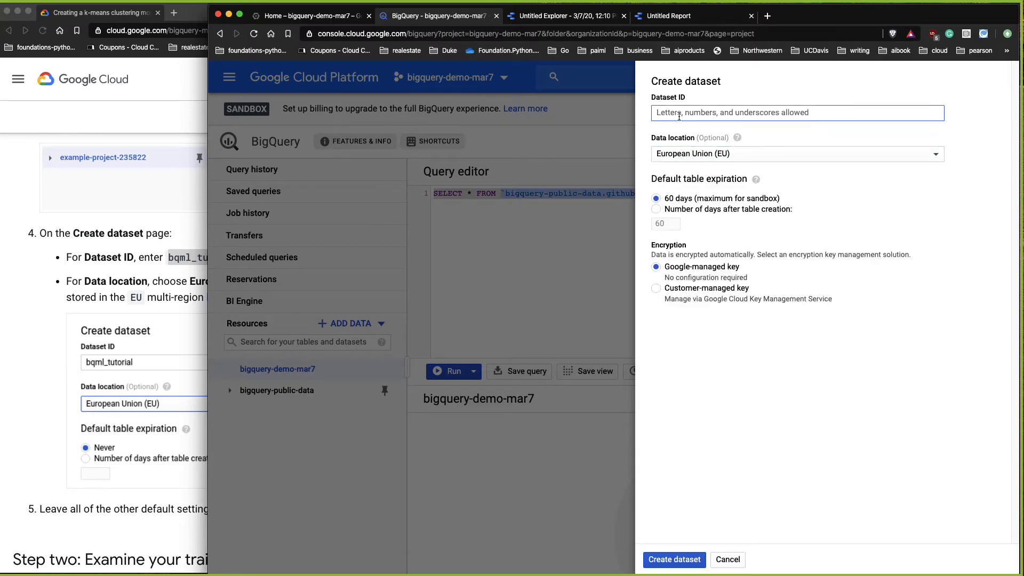
key(super+v)
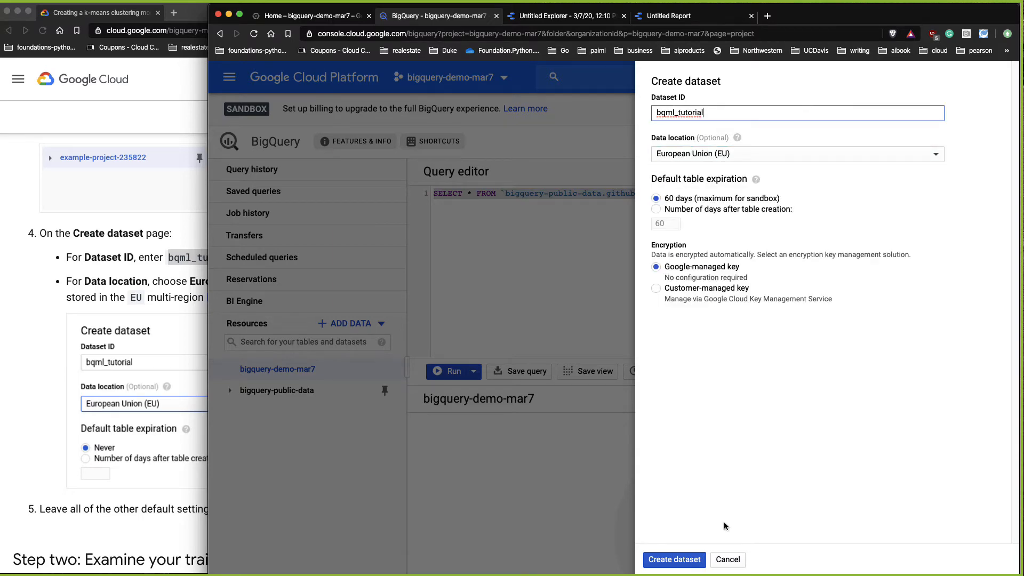
click(673, 560)
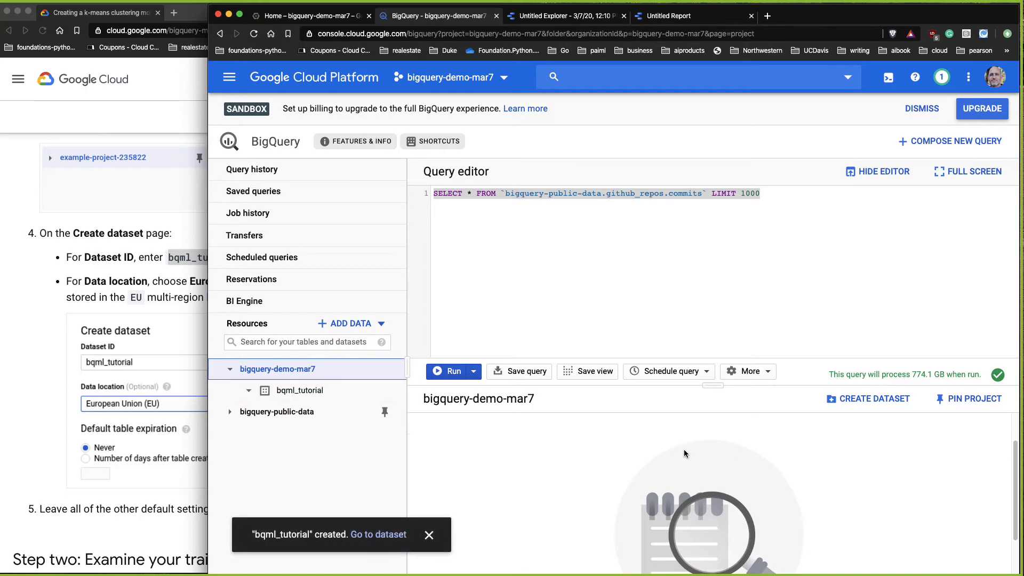
Step: Read the tutorial's Step two and copy its training data query
click(141, 517)
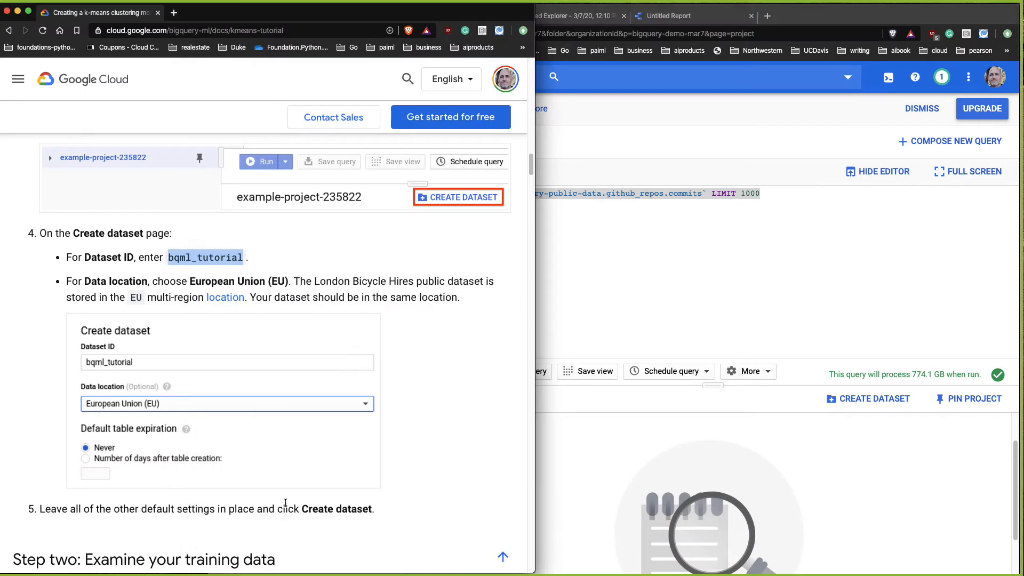
scroll(285, 501, down, 5)
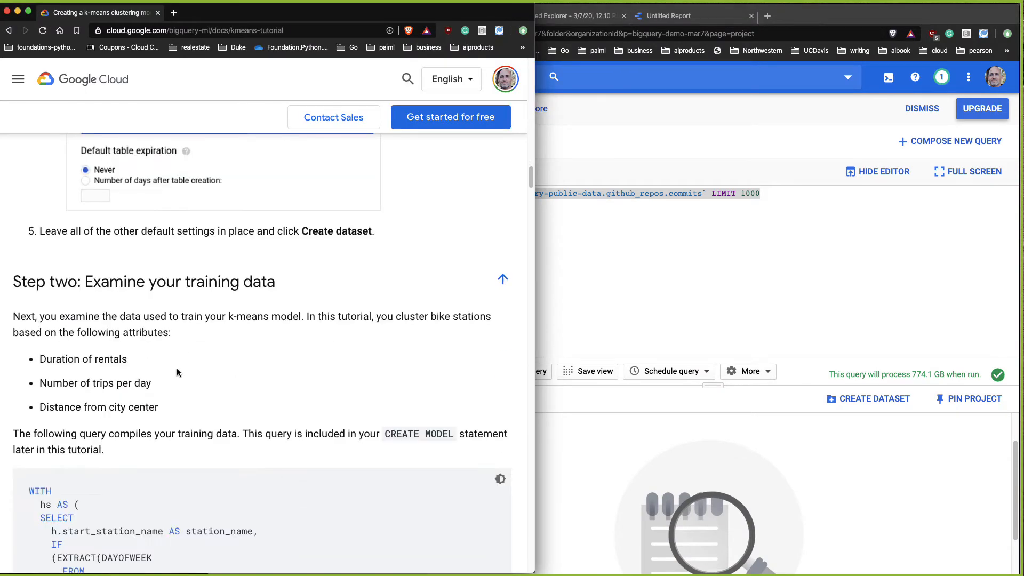
scroll(182, 389, down, 2)
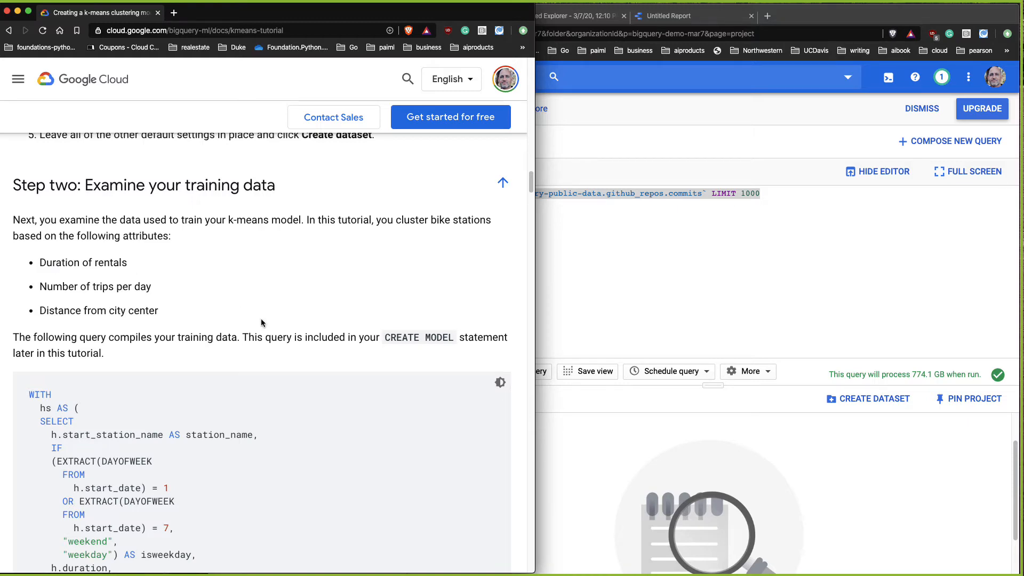
scroll(307, 360, down, 1)
scroll(311, 377, down, 12)
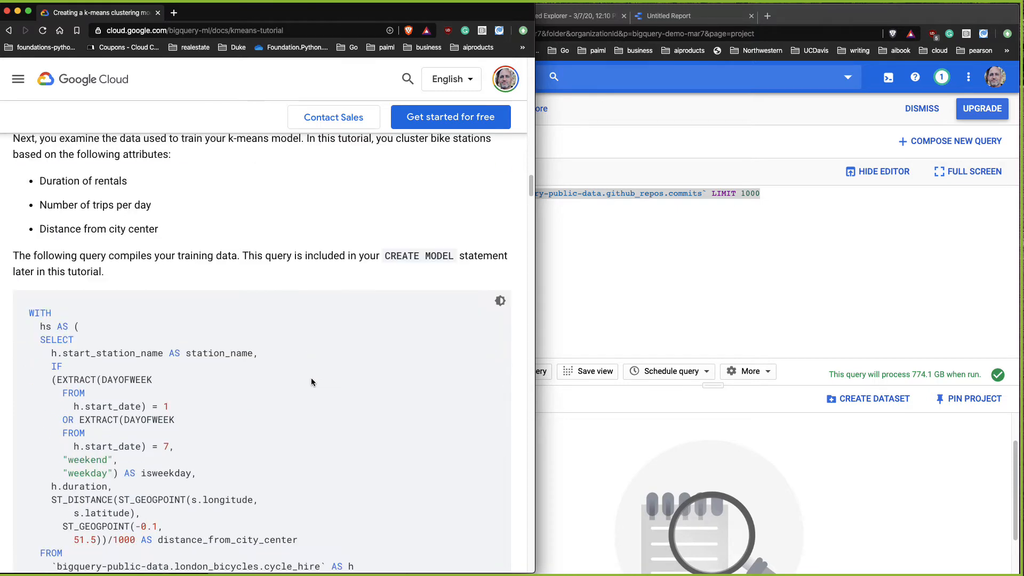
scroll(319, 385, down, 10)
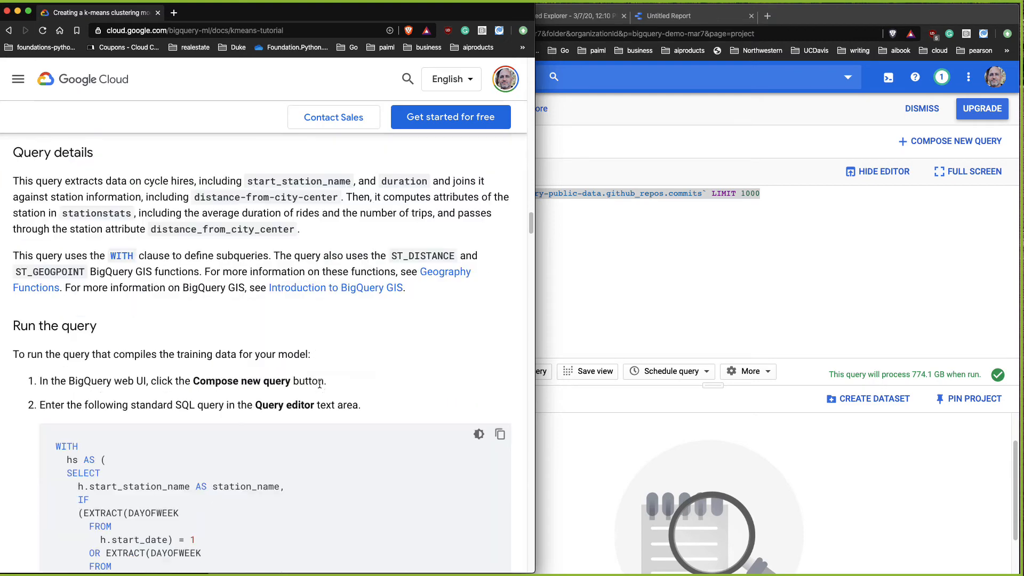
scroll(321, 391, down, 1)
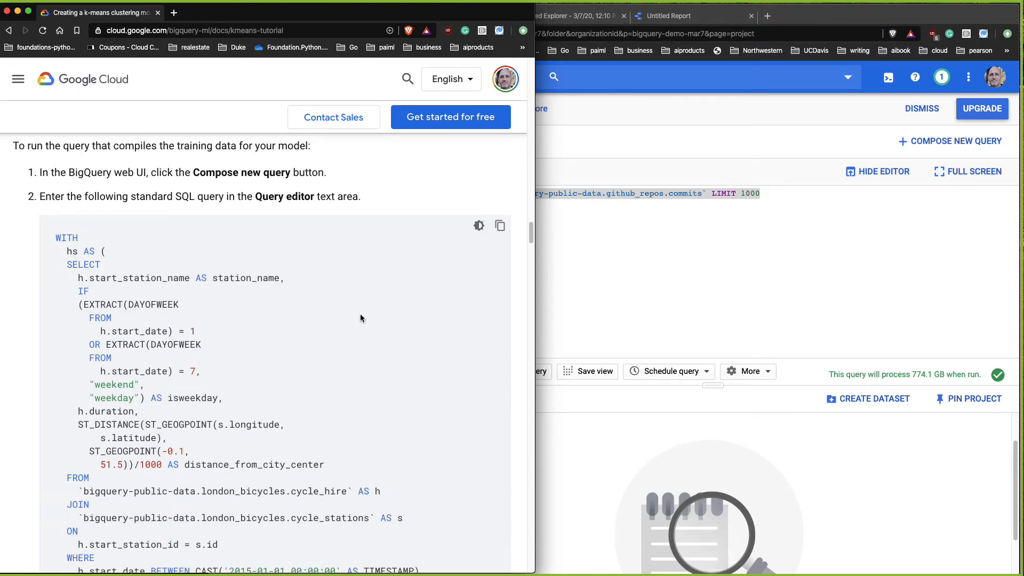
click(499, 225)
scroll(194, 338, down, 8)
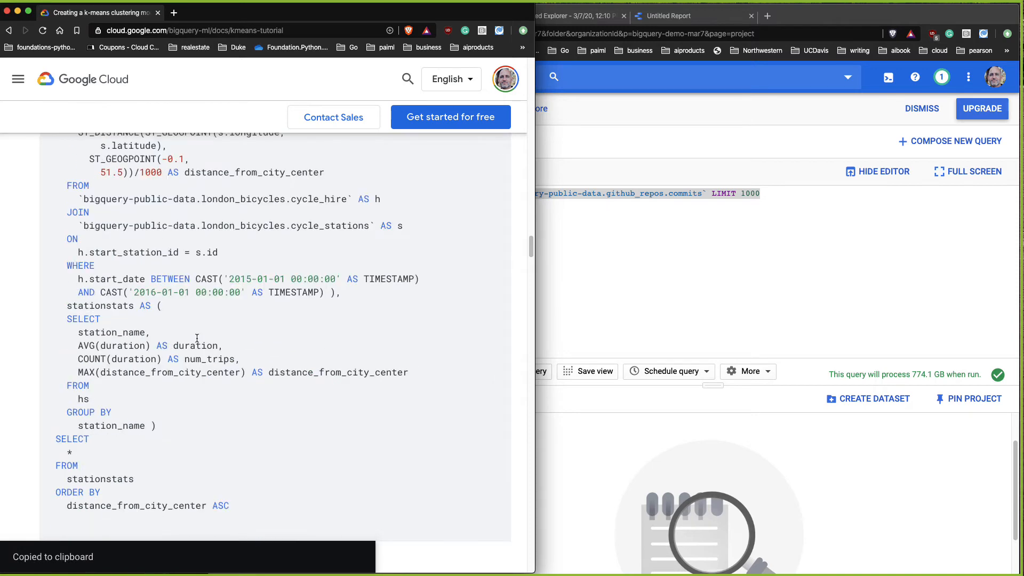
Step: Replace the query editor's contents with the copied training data query
click(577, 259)
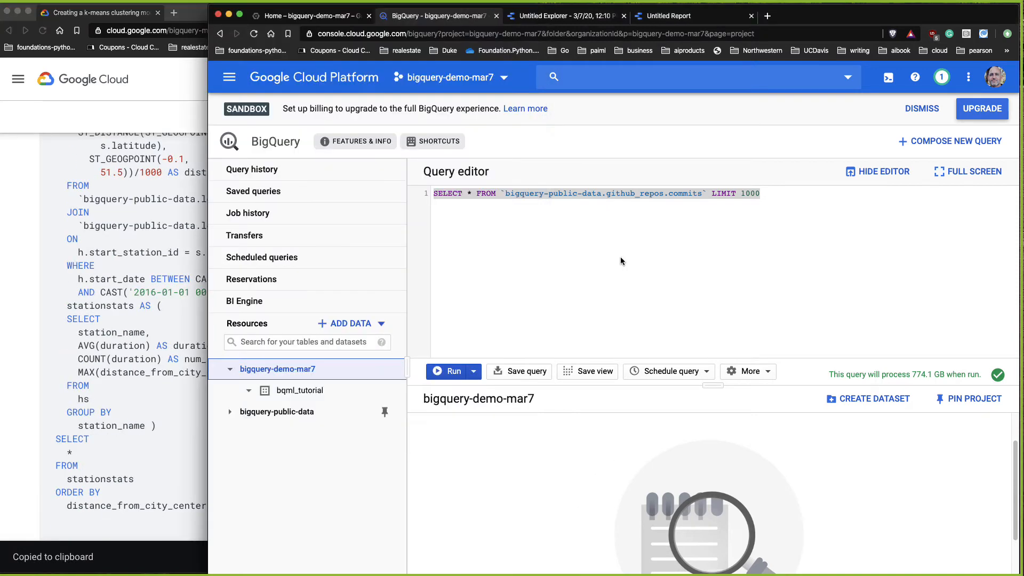
click(290, 390)
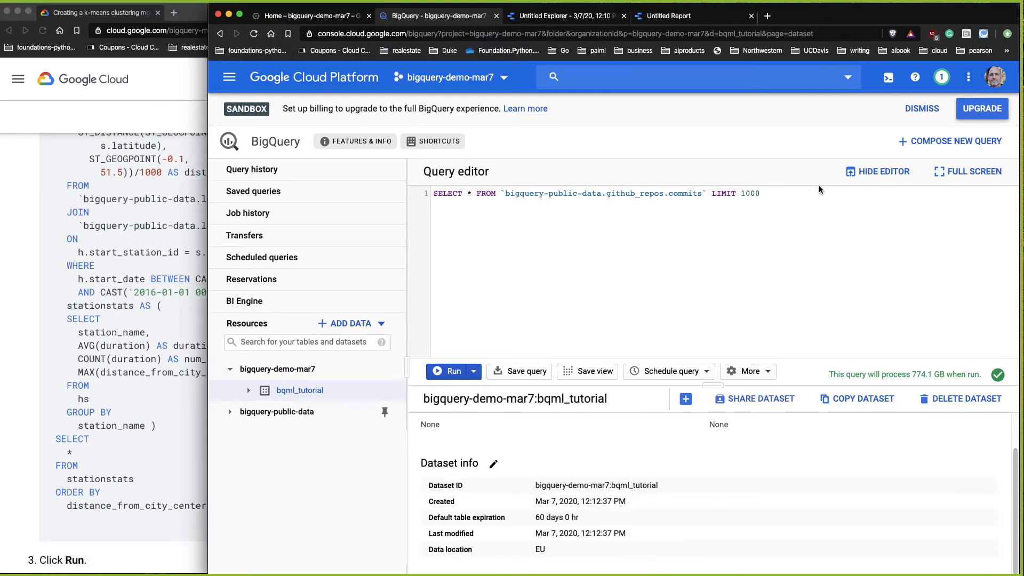
key(super+a)
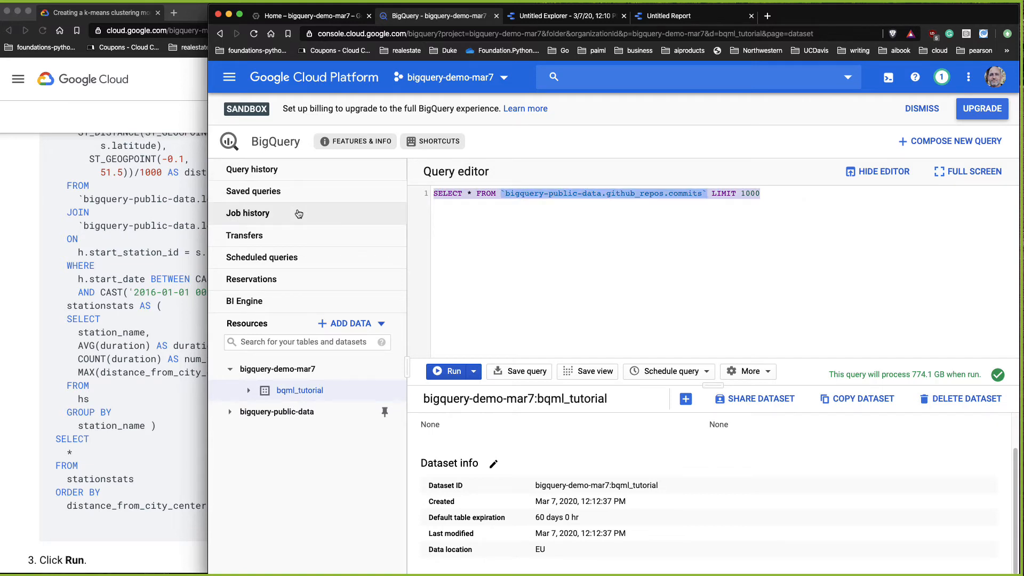
key(super+v)
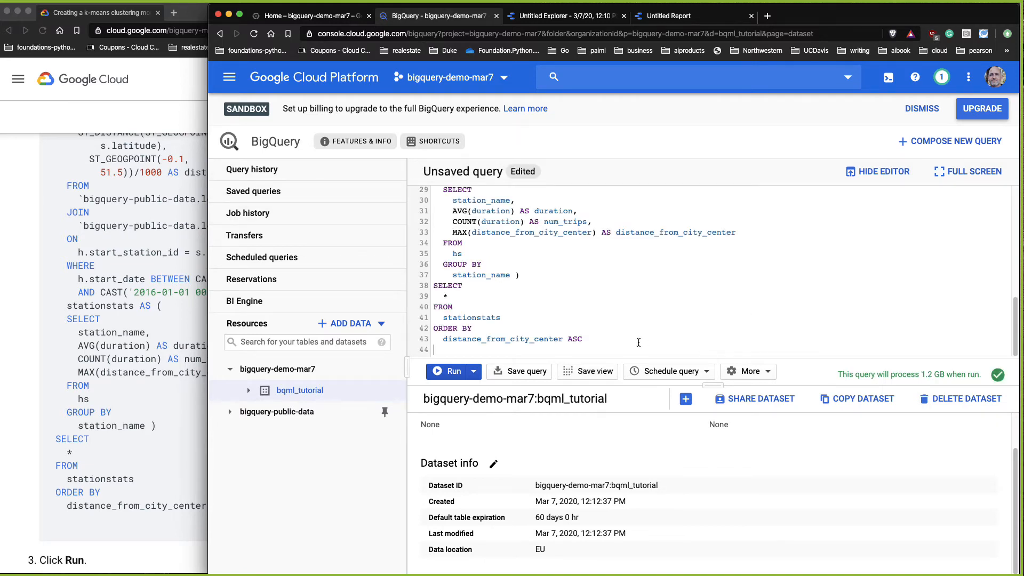
Step: Run the pasted training data query
drag(633, 342, 297, 102)
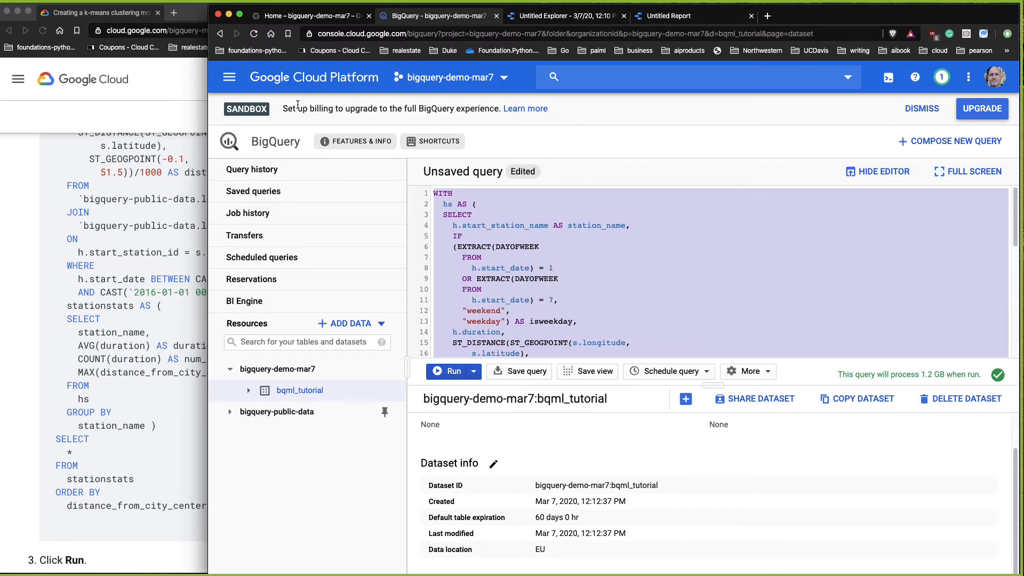
click(768, 375)
click(742, 393)
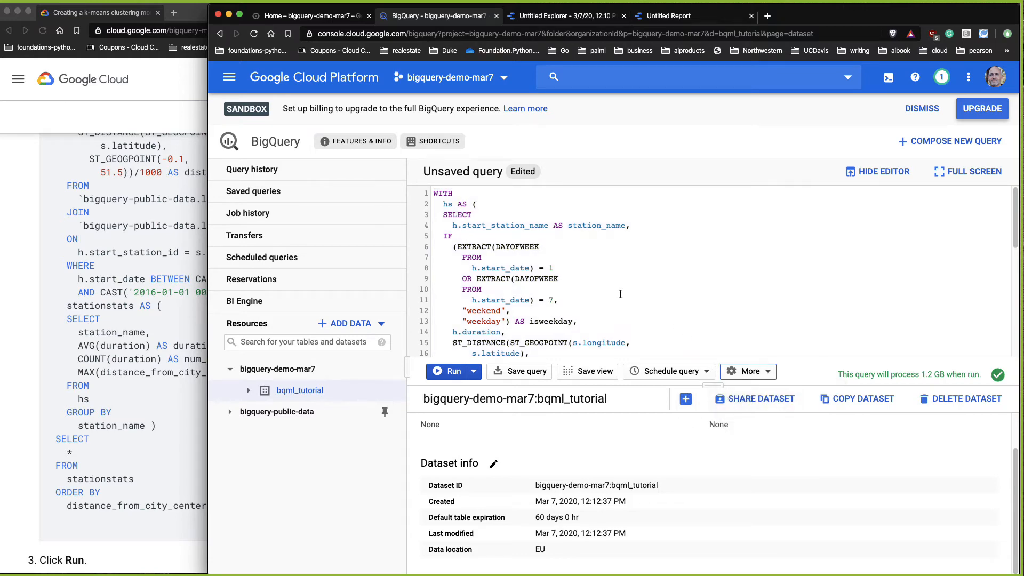
scroll(570, 266, down, 10)
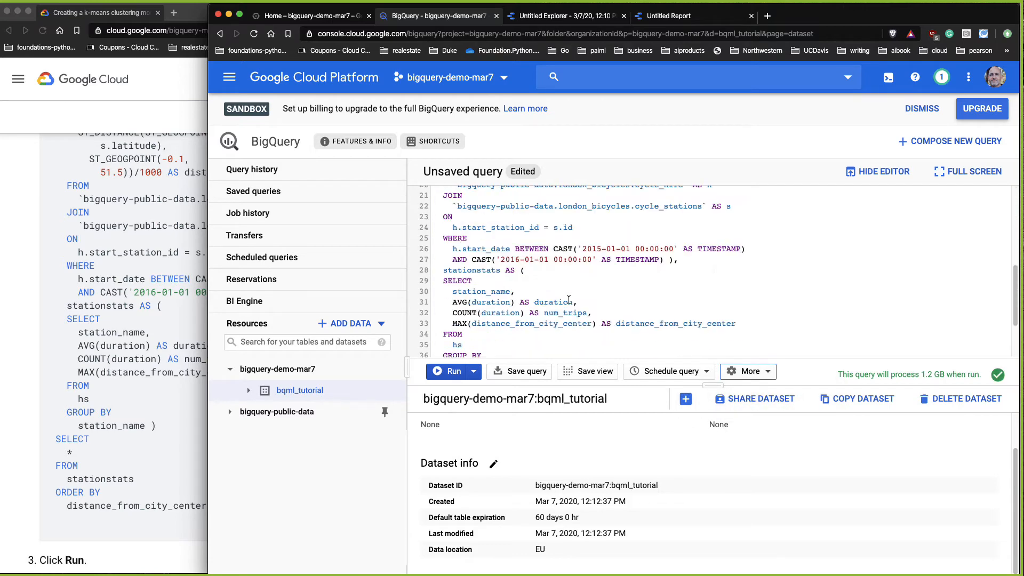
scroll(570, 312, up, 10)
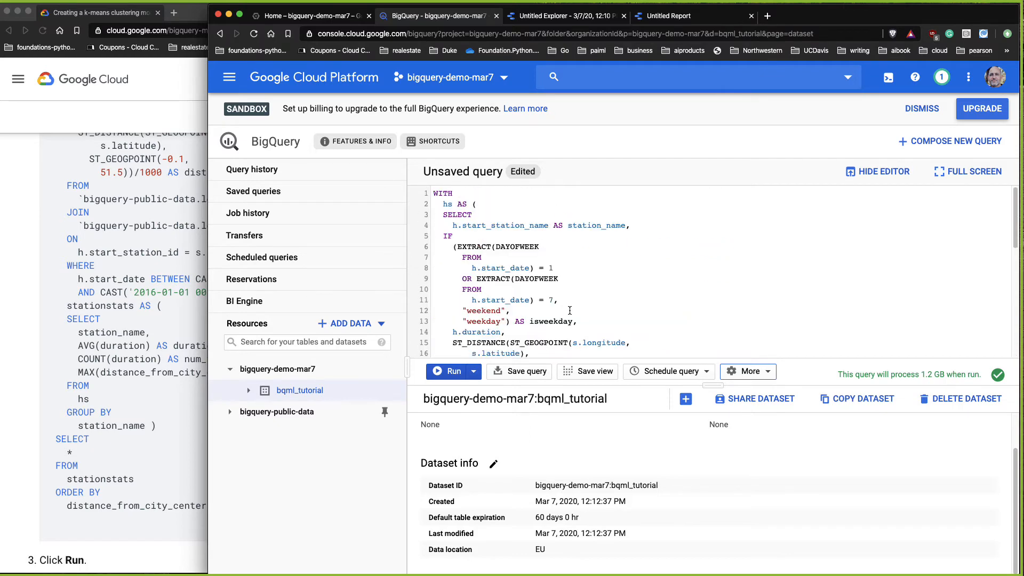
click(450, 371)
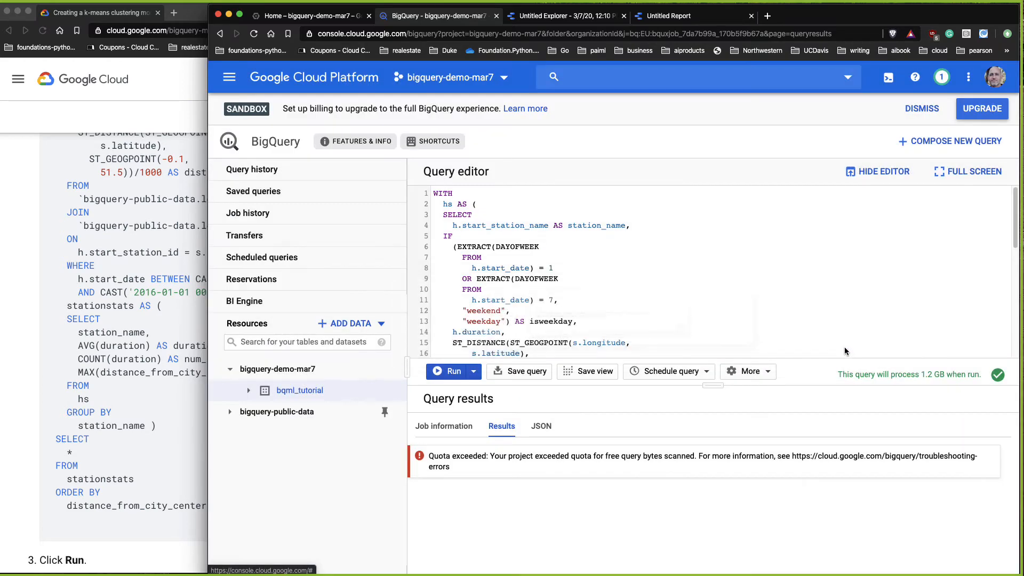
Step: Try to enable billing for the project with the Pragmatic AI Labs R/D billing account
click(848, 349)
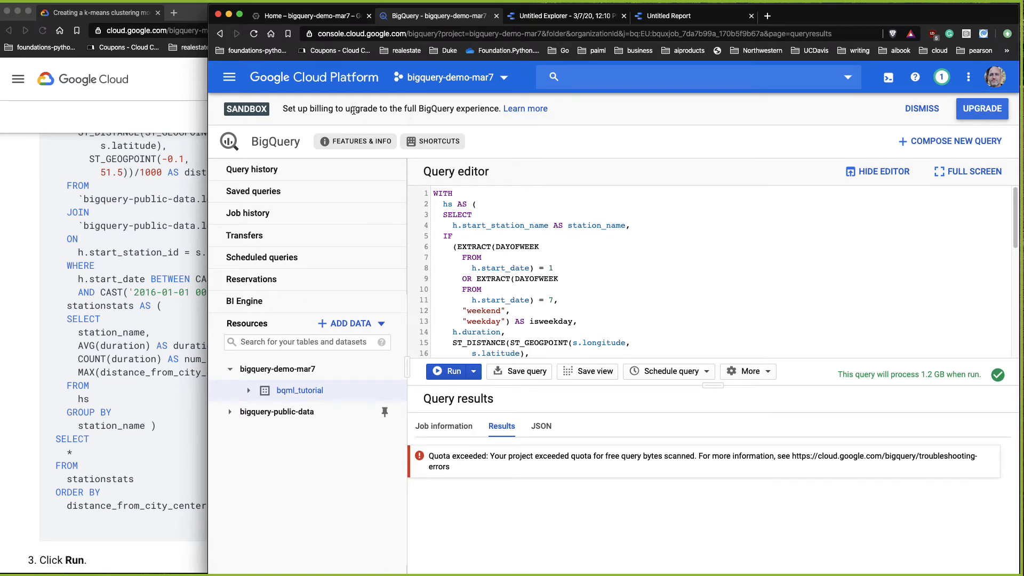
click(988, 112)
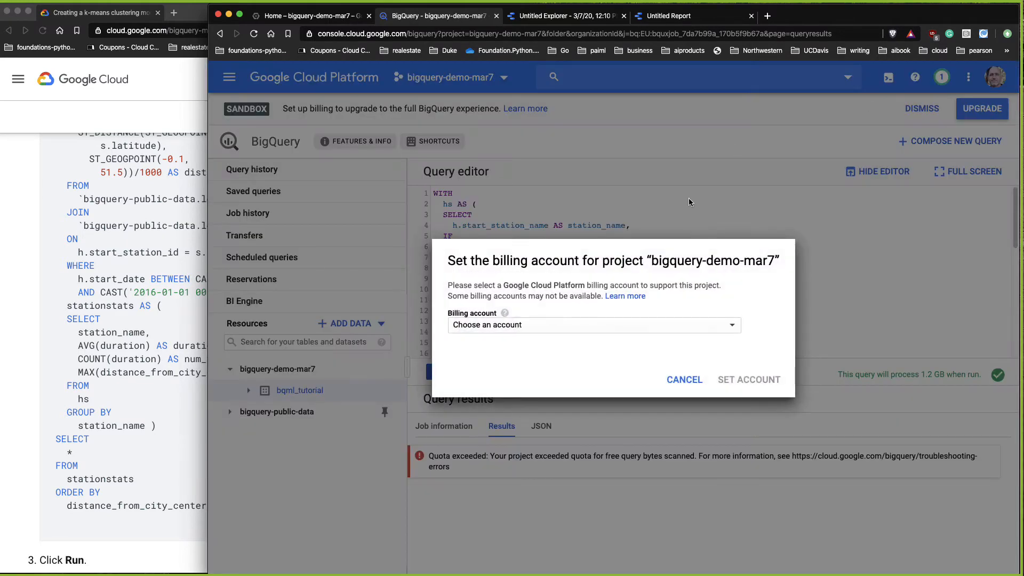
click(589, 328)
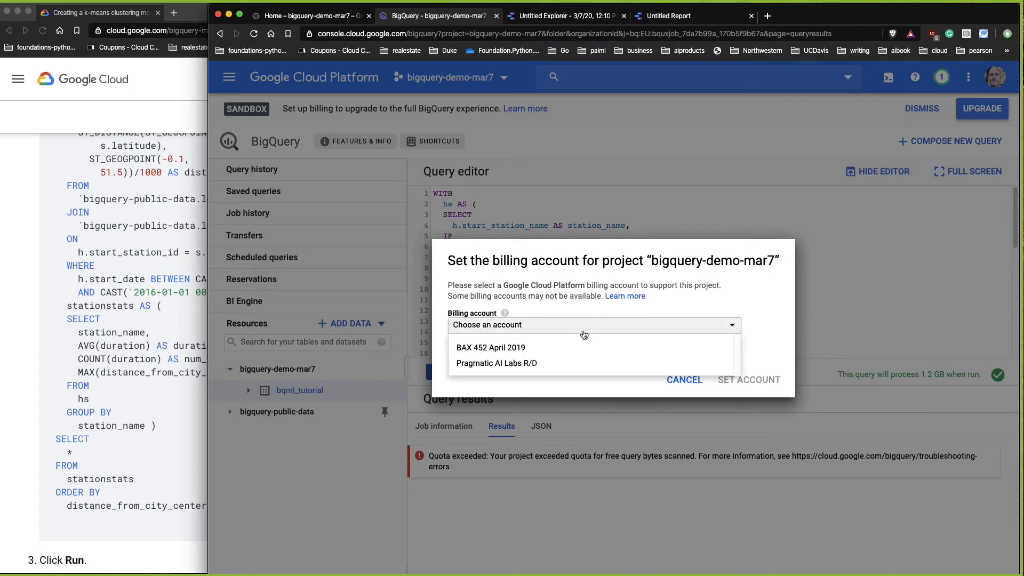
click(508, 368)
click(742, 379)
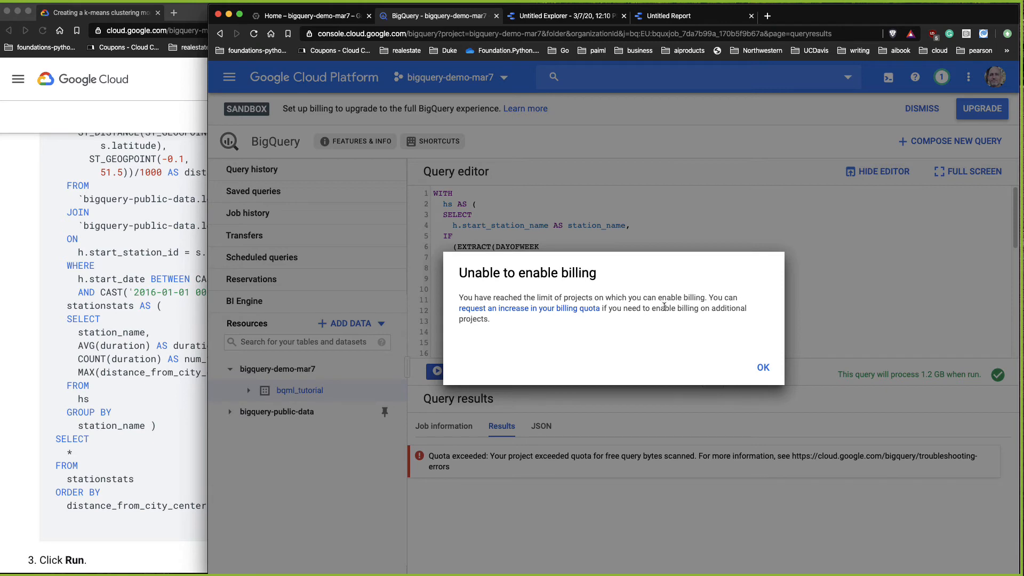
click(763, 369)
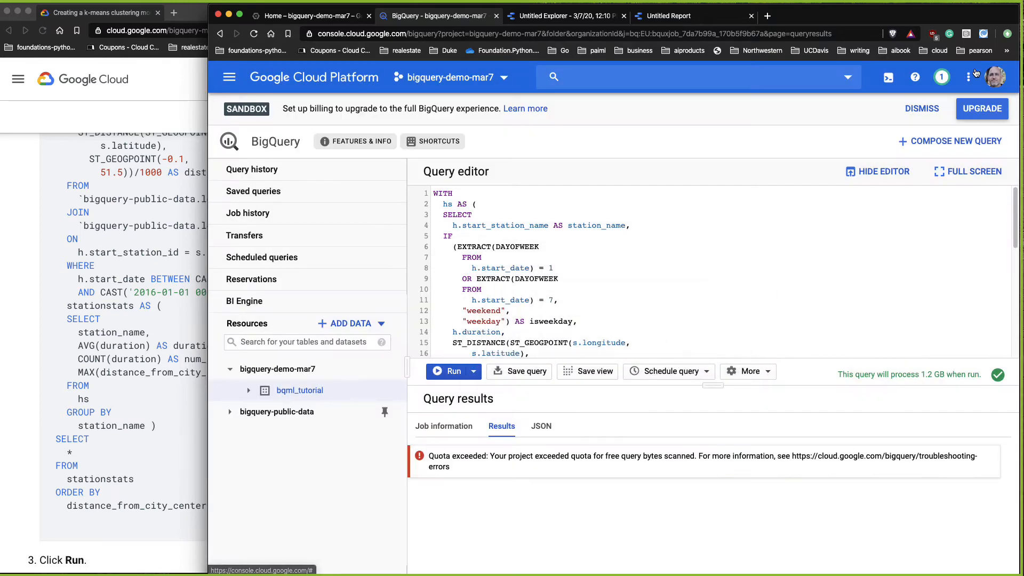
Step: Set the project's billing account to BAX 452 April 2019
click(984, 110)
click(583, 325)
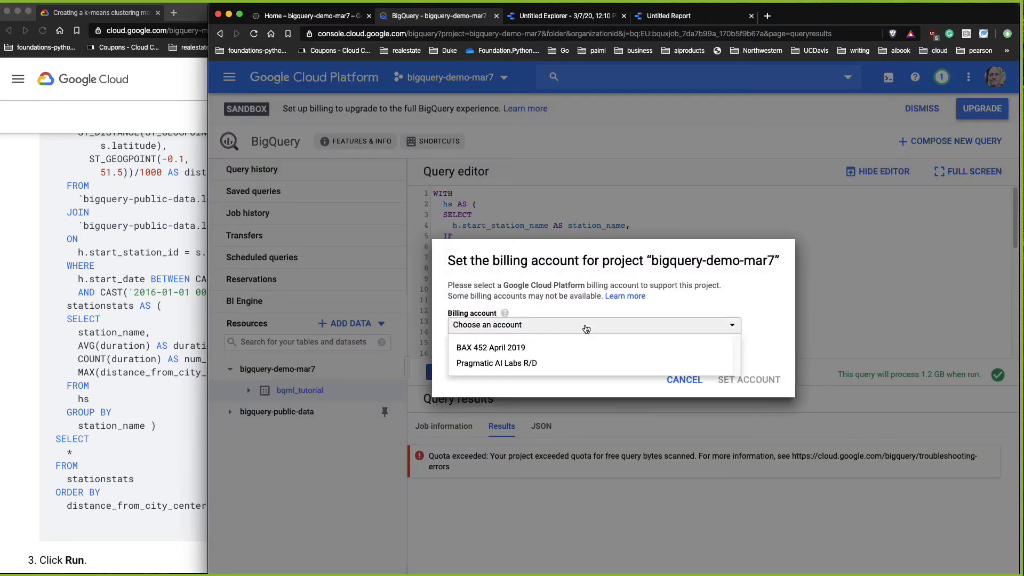
click(506, 344)
click(747, 382)
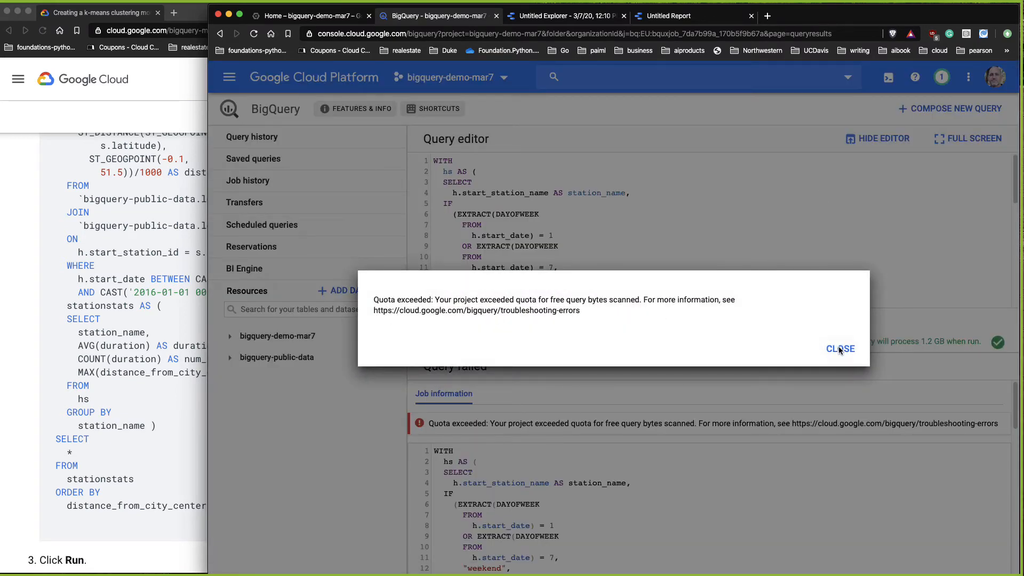
click(840, 349)
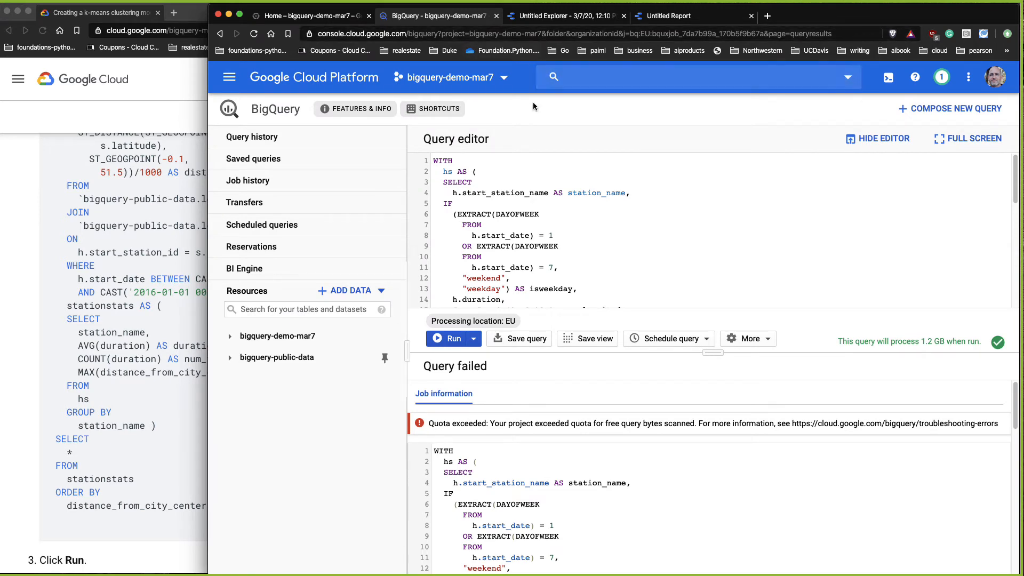
Step: Switch to the cloudai project and open its bqml_tutorial dataset
click(498, 81)
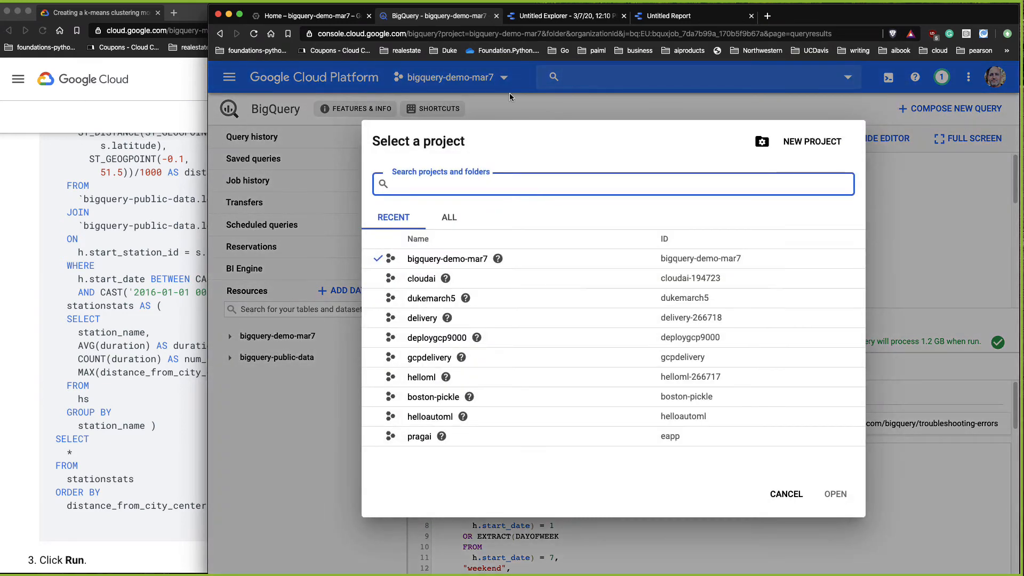
click(416, 280)
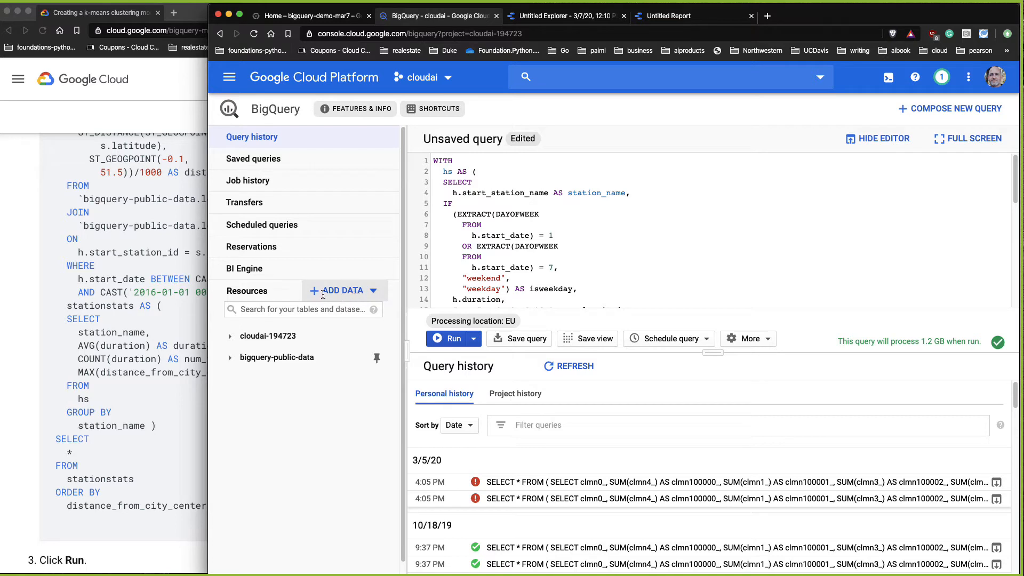
click(242, 341)
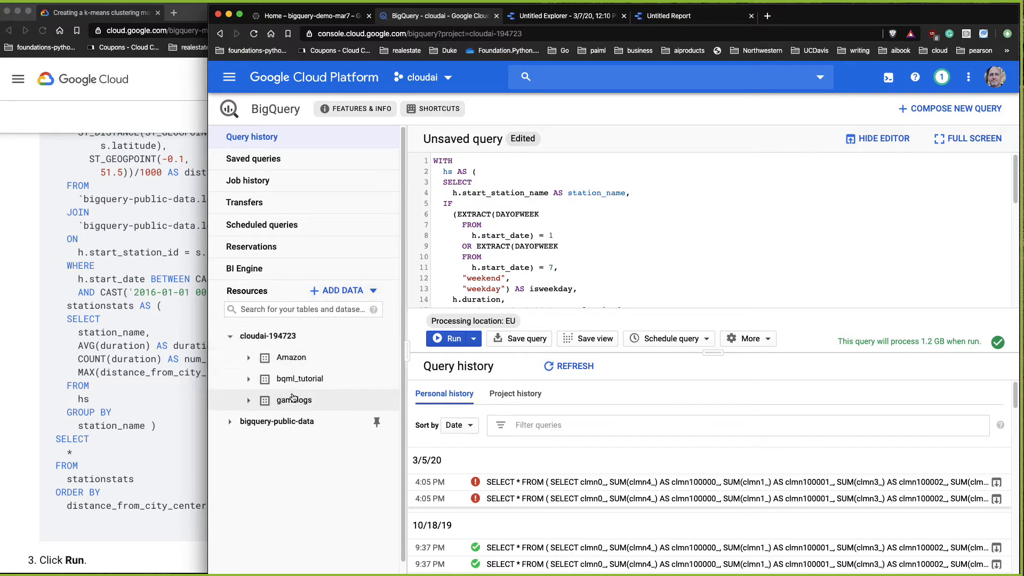
click(307, 383)
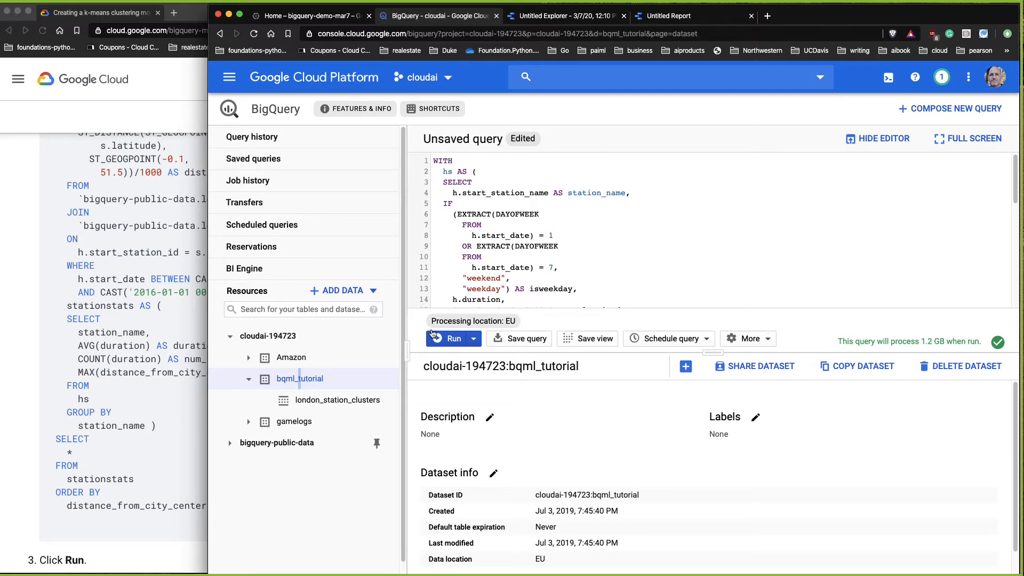
Step: Copy the tutorial's training data query and replace the query editor's contents with it
click(604, 279)
click(129, 404)
scroll(339, 289, up, 5)
scroll(339, 290, up, 4)
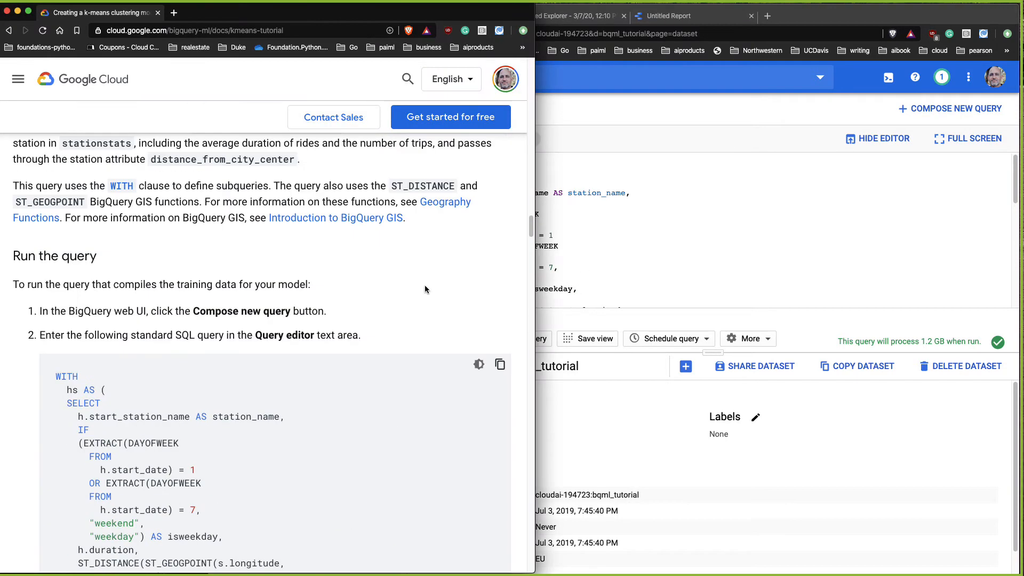
scroll(425, 285, down, 1)
click(500, 351)
click(646, 237)
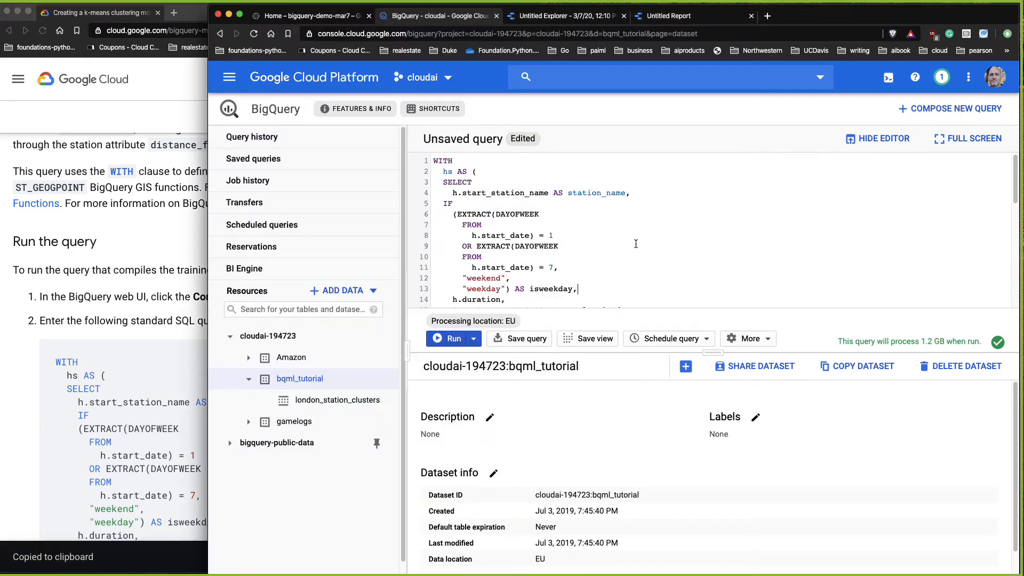
key(ctrl+a)
key(ctrl+v)
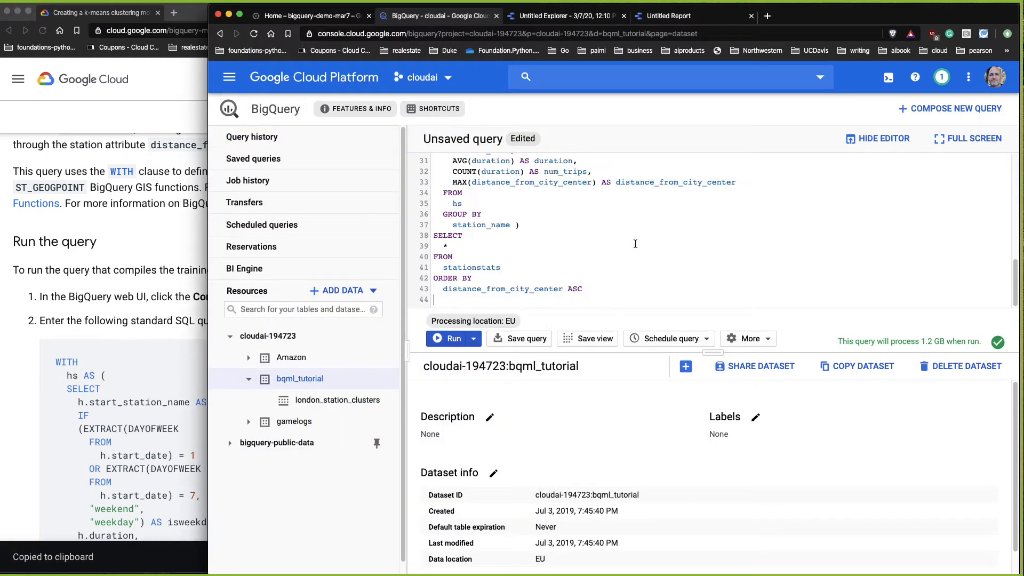
Step: Run the training data query and scroll through the returned results
click(449, 339)
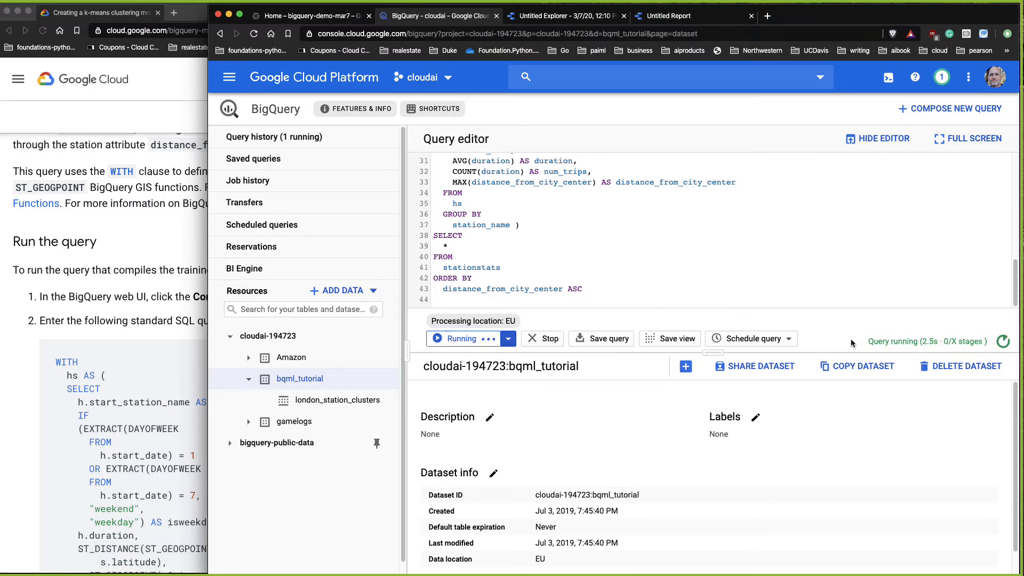
drag(871, 340, 973, 339)
drag(836, 340, 966, 342)
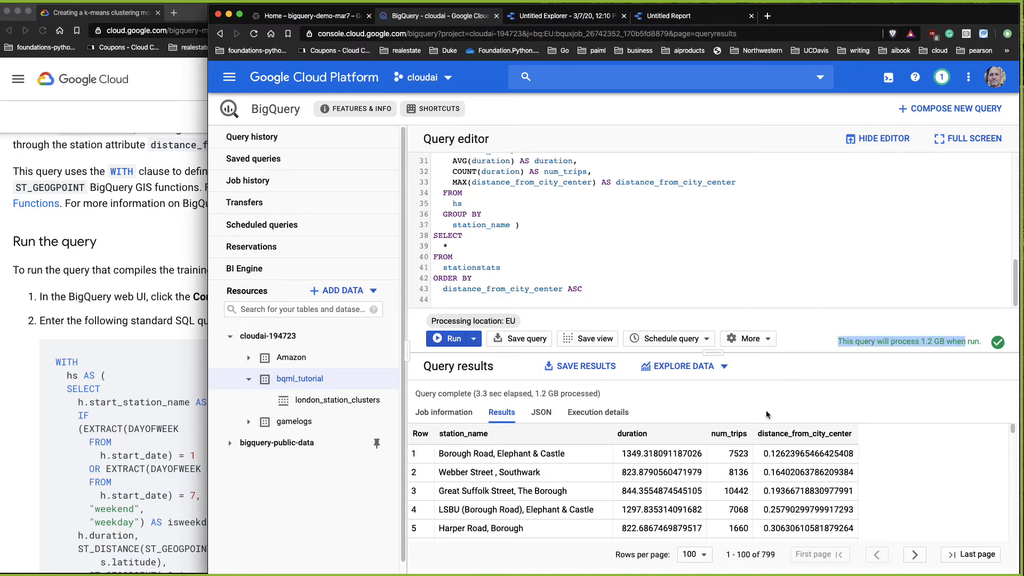
drag(651, 354, 644, 188)
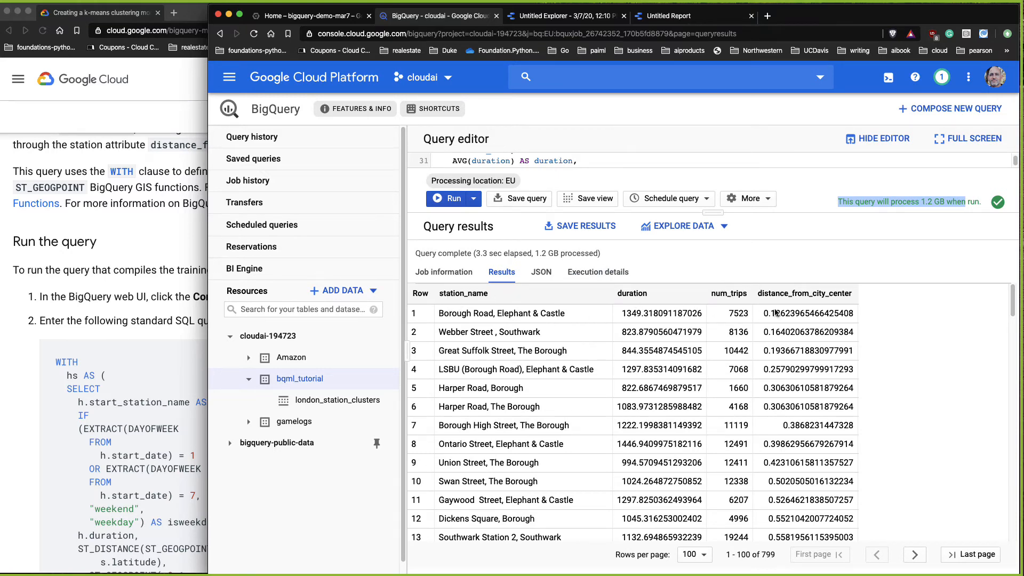
drag(753, 299, 844, 297)
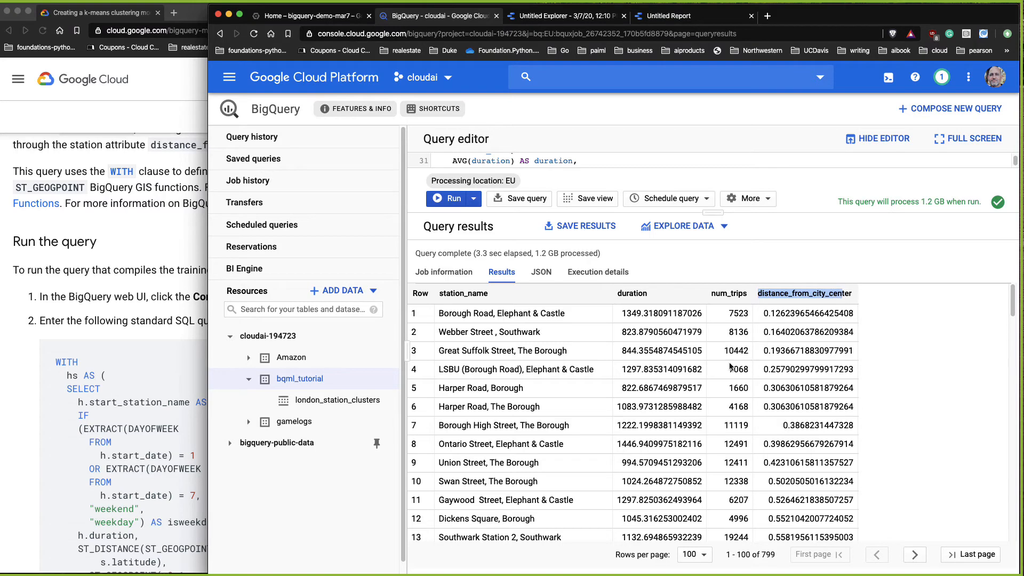
scroll(679, 422, down, 5)
scroll(679, 422, down, 20)
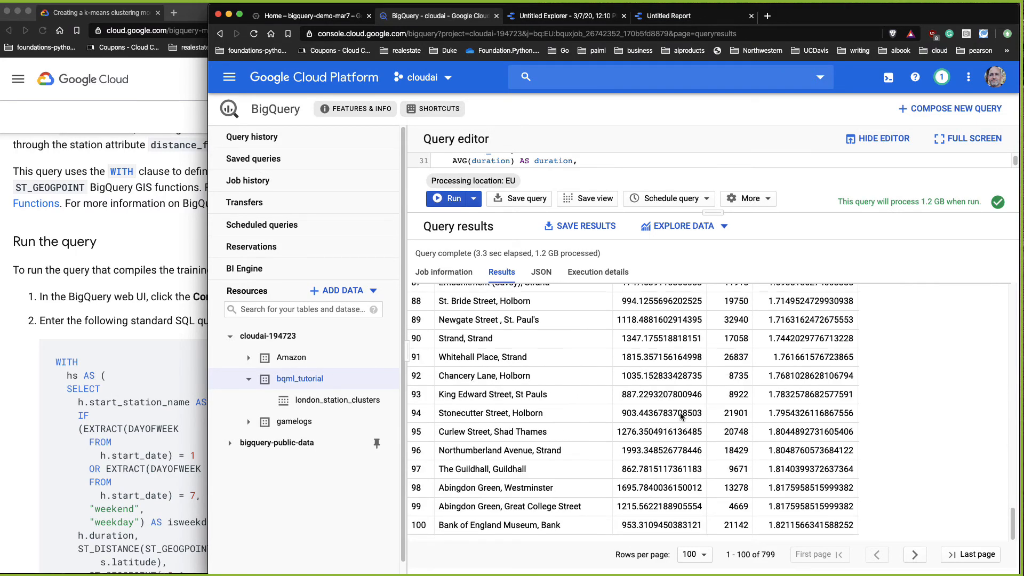
scroll(682, 416, up, 20)
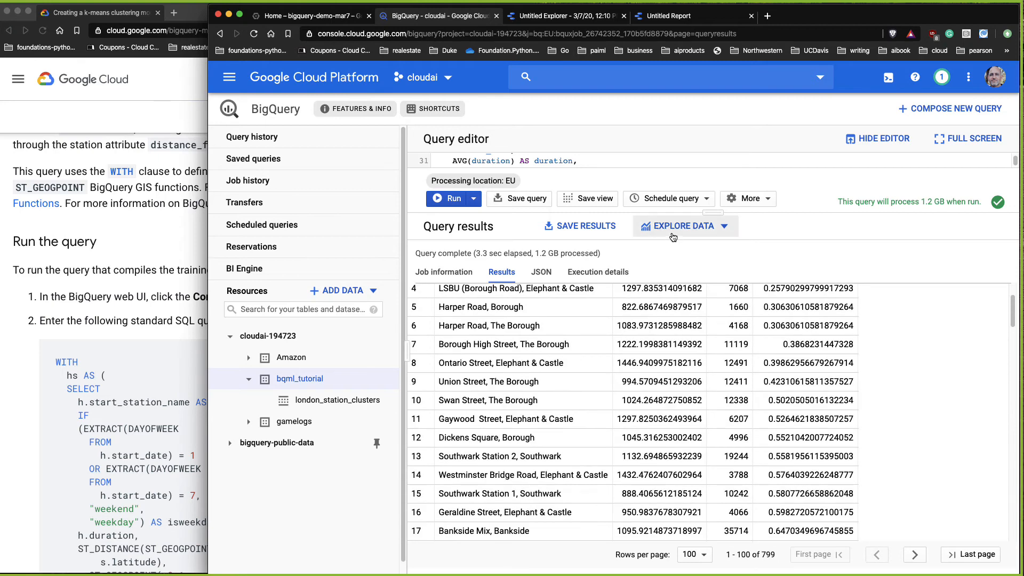
Step: Open the query results in Data Studio's explorer
click(673, 237)
click(674, 255)
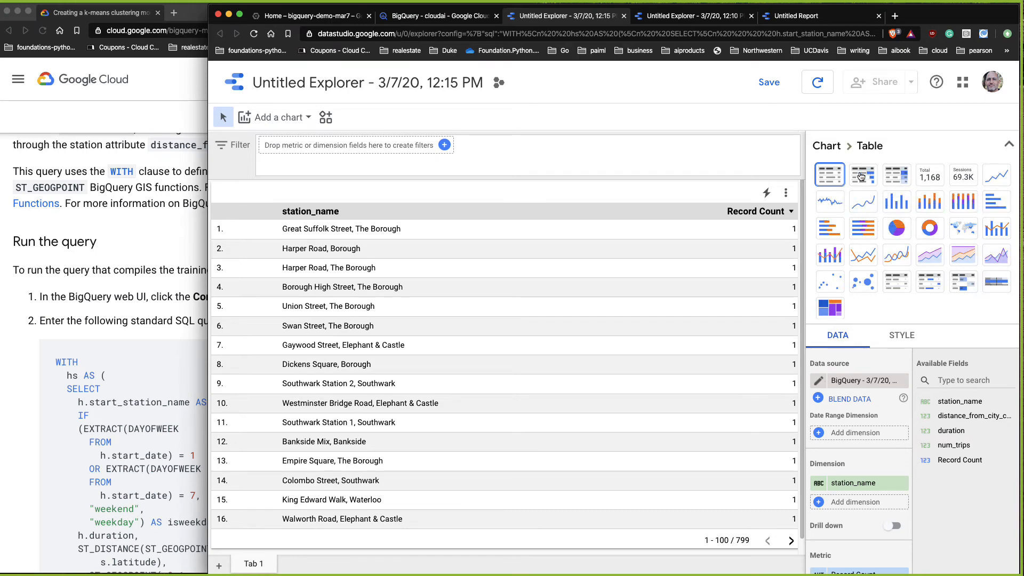
scroll(556, 377, down, 10)
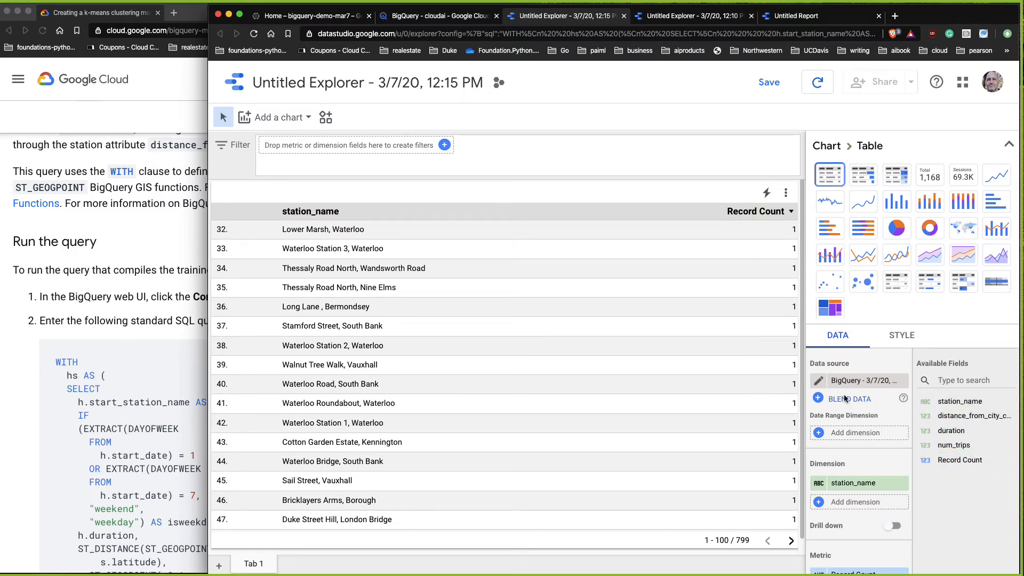
Step: Add station_name and num_trips as table dimensions and switch the chart to a pivot table
drag(941, 430, 824, 422)
click(845, 433)
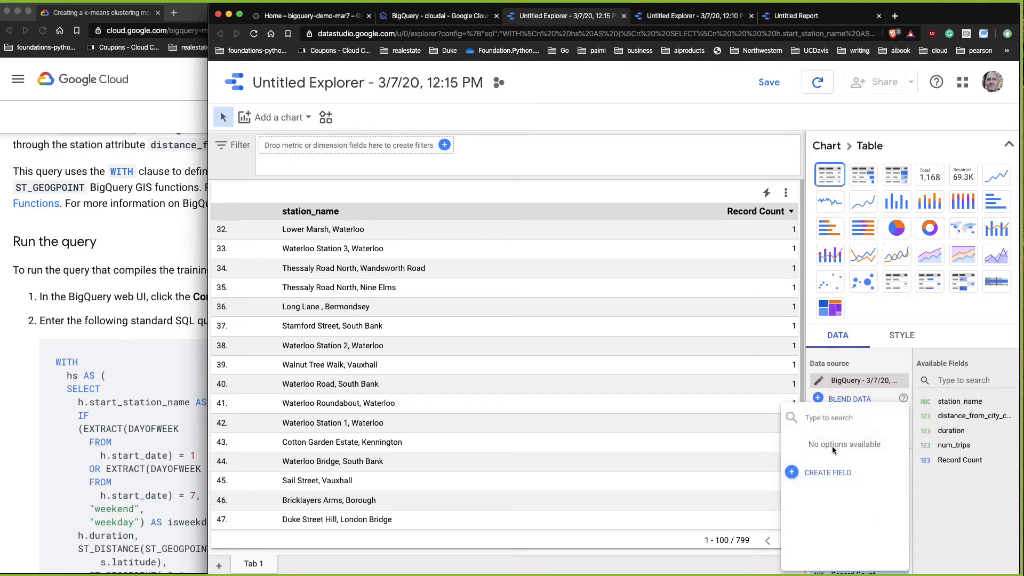
click(925, 442)
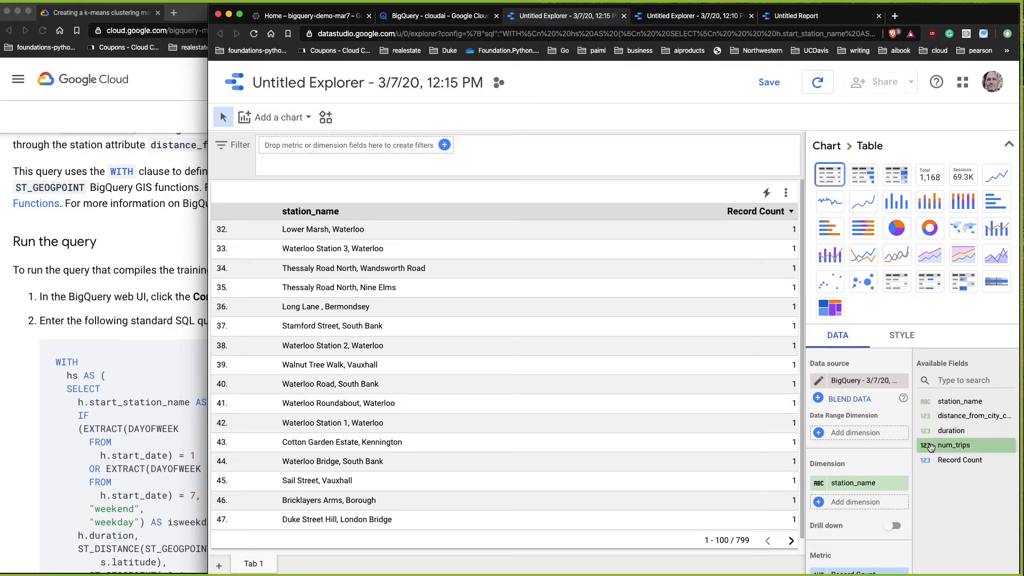
click(816, 509)
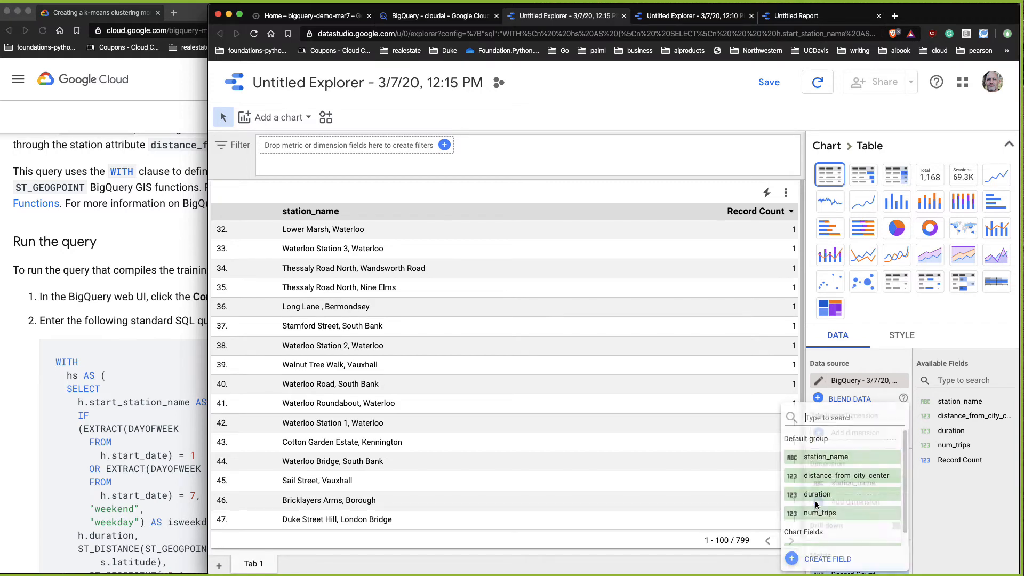
click(821, 457)
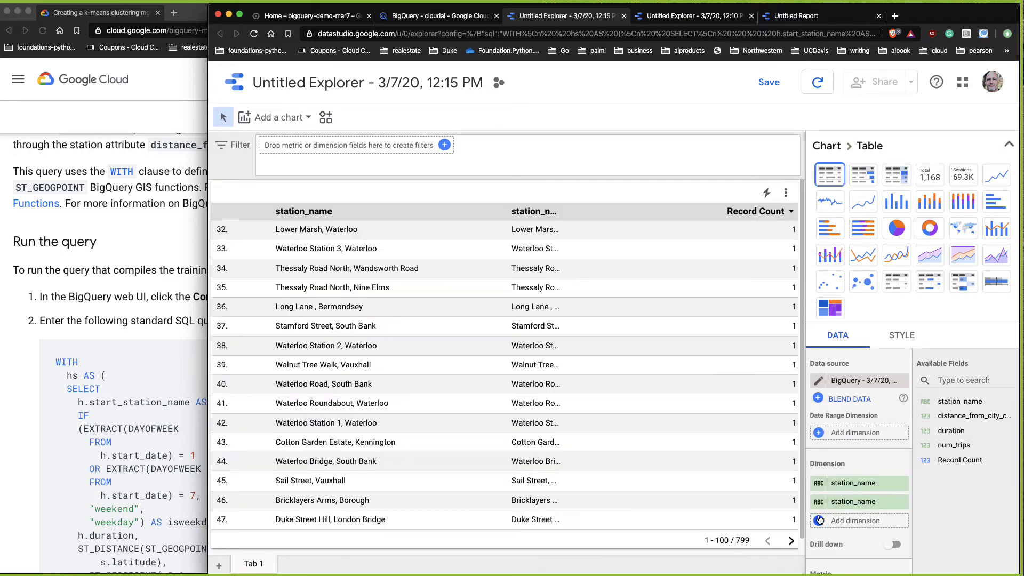
click(819, 521)
click(821, 512)
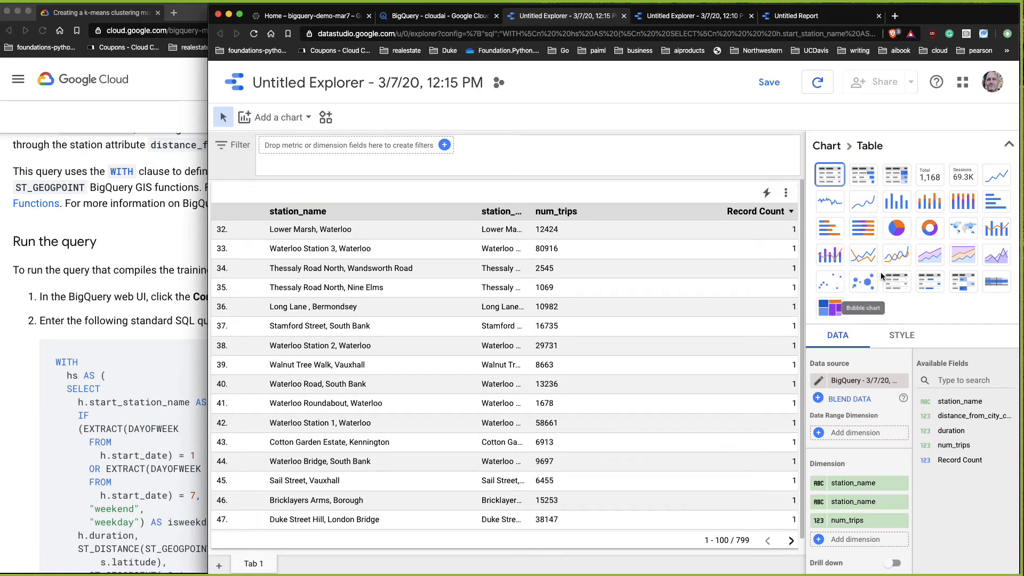
click(898, 281)
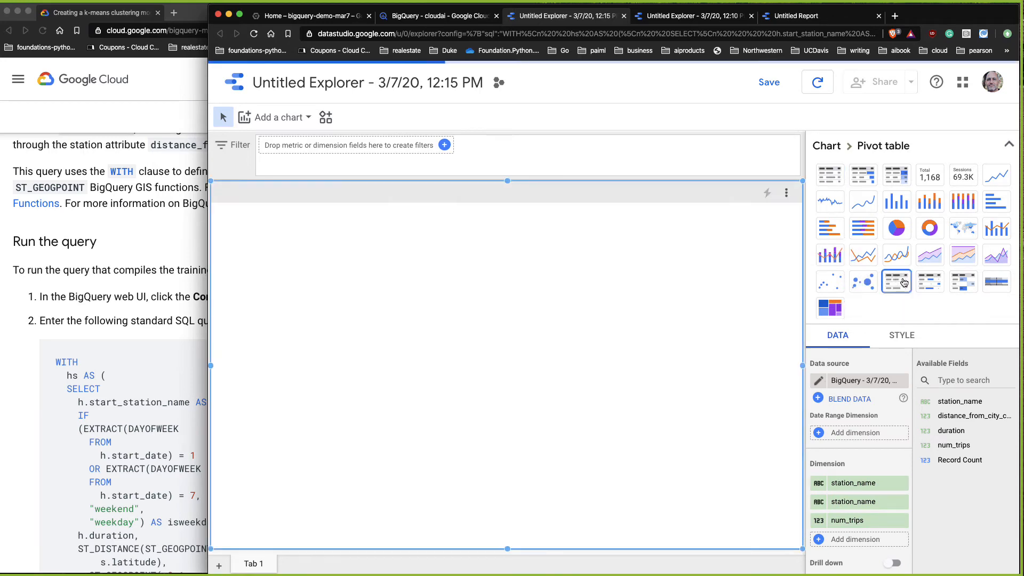
Step: Read the tutorial's Step three on creating a k-means model
click(442, 16)
click(96, 459)
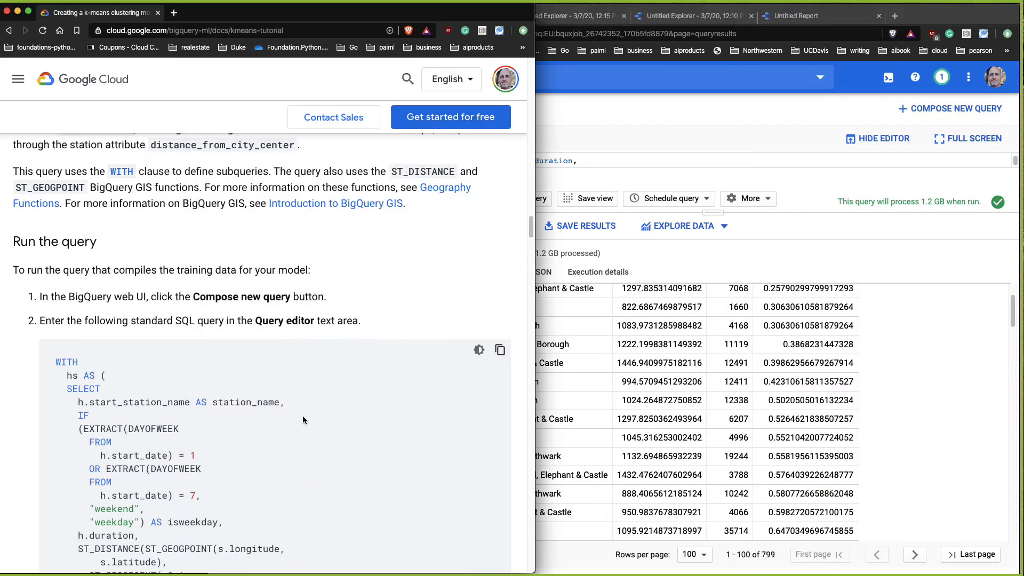
scroll(416, 414, down, 10)
scroll(418, 419, down, 10)
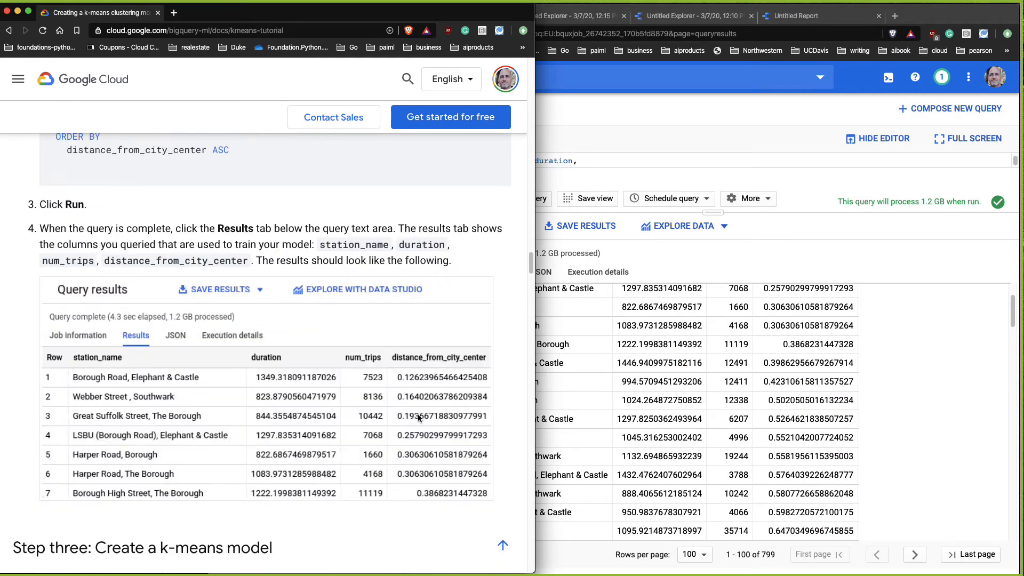
scroll(419, 419, down, 10)
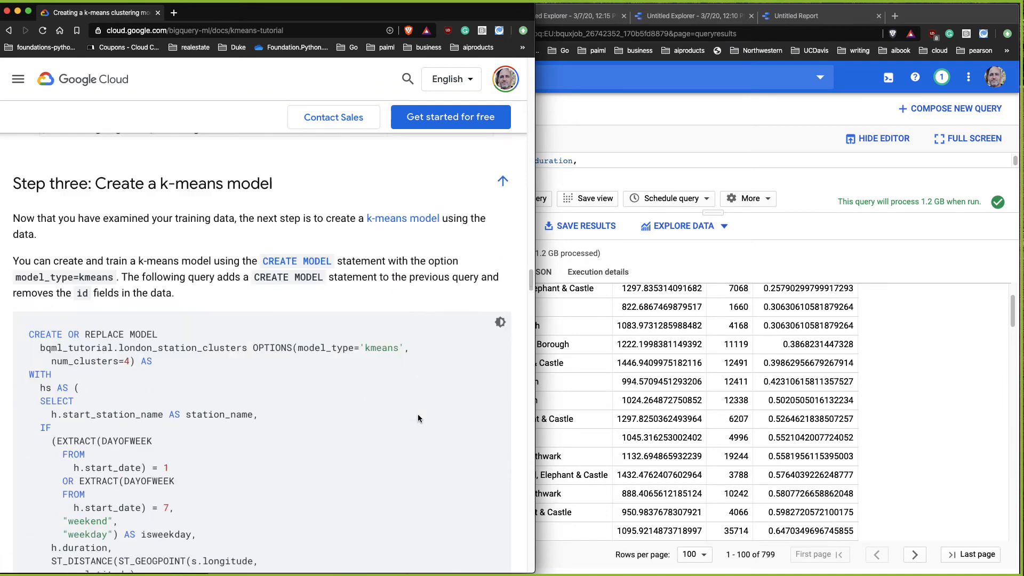
scroll(419, 419, down, 10)
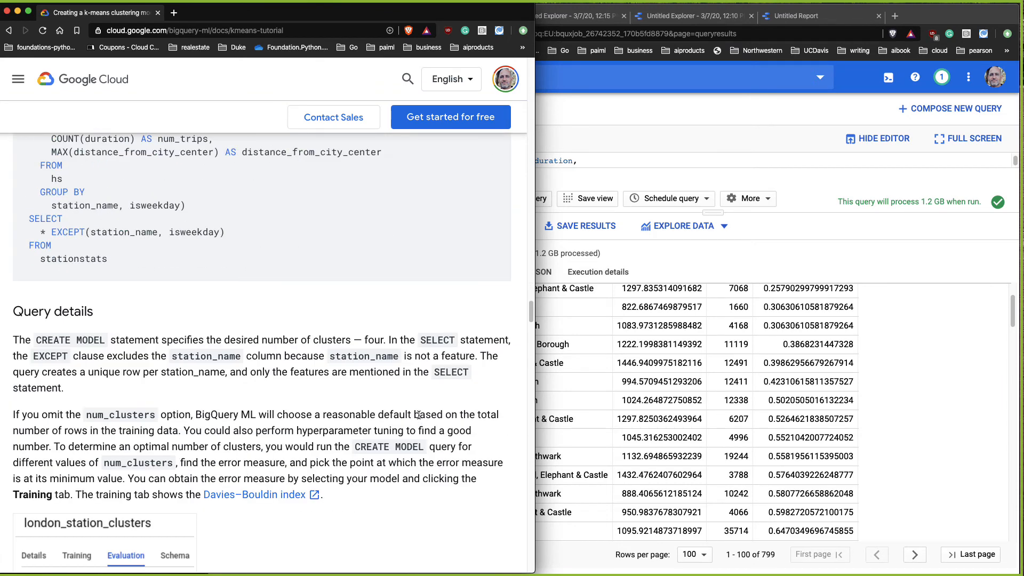
scroll(418, 418, down, 1)
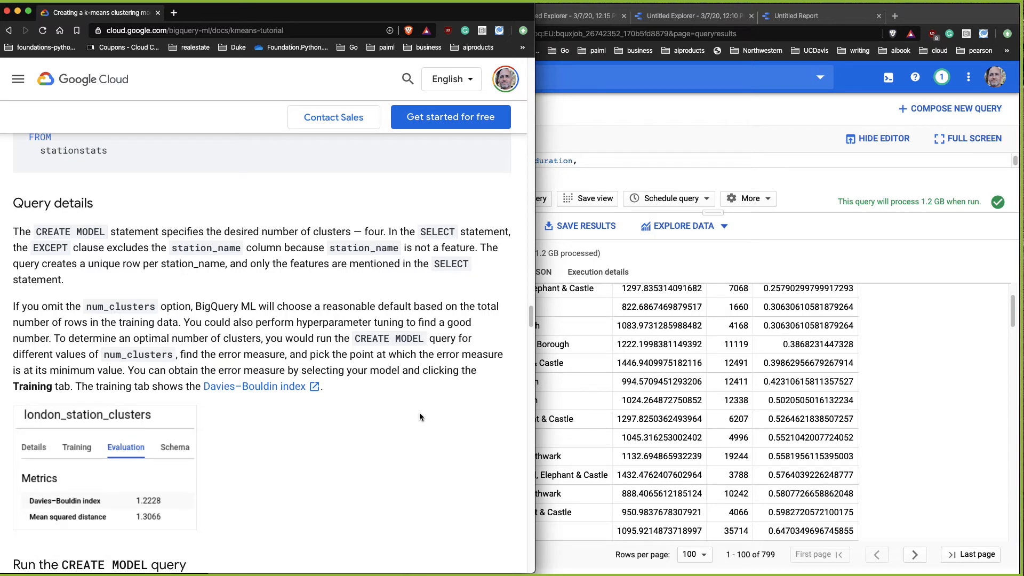
scroll(420, 419, down, 10)
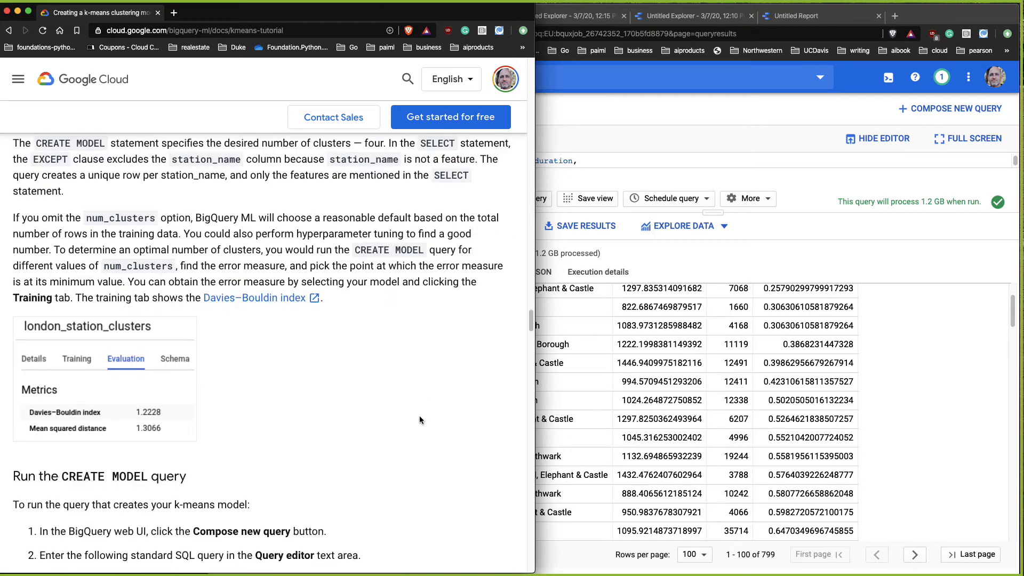
Step: Copy the tutorial's CREATE MODEL query for the london_station_clusters k-means model
scroll(419, 421, down, 5)
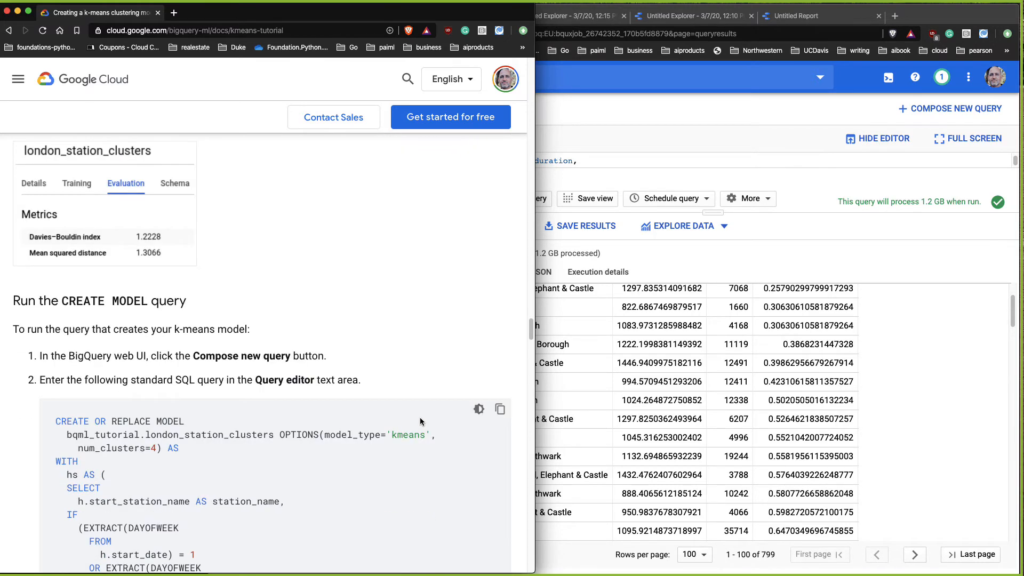
scroll(422, 421, down, 1)
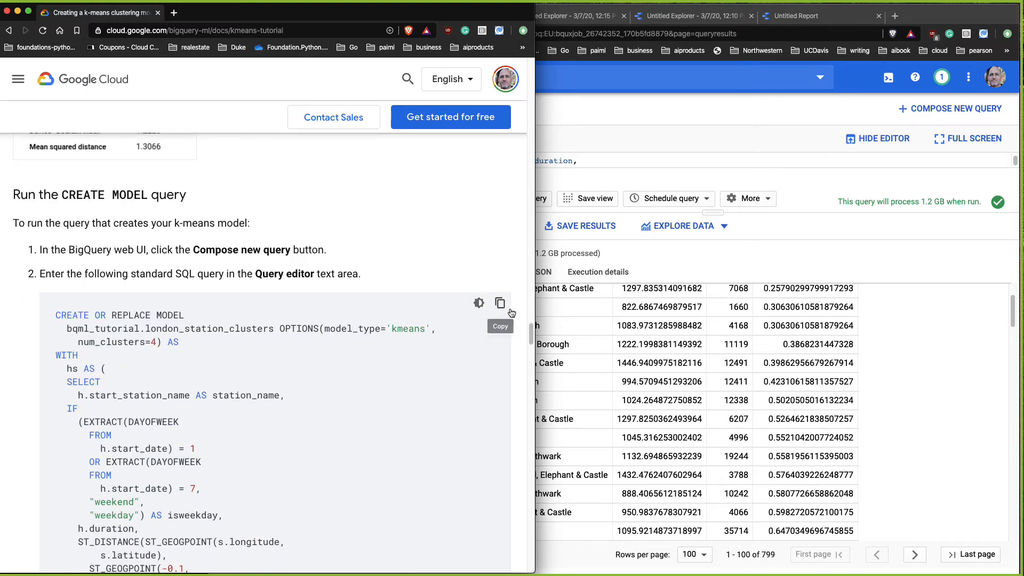
click(500, 303)
Step: Replace the query editor's contents with the copied CREATE MODEL query
click(757, 247)
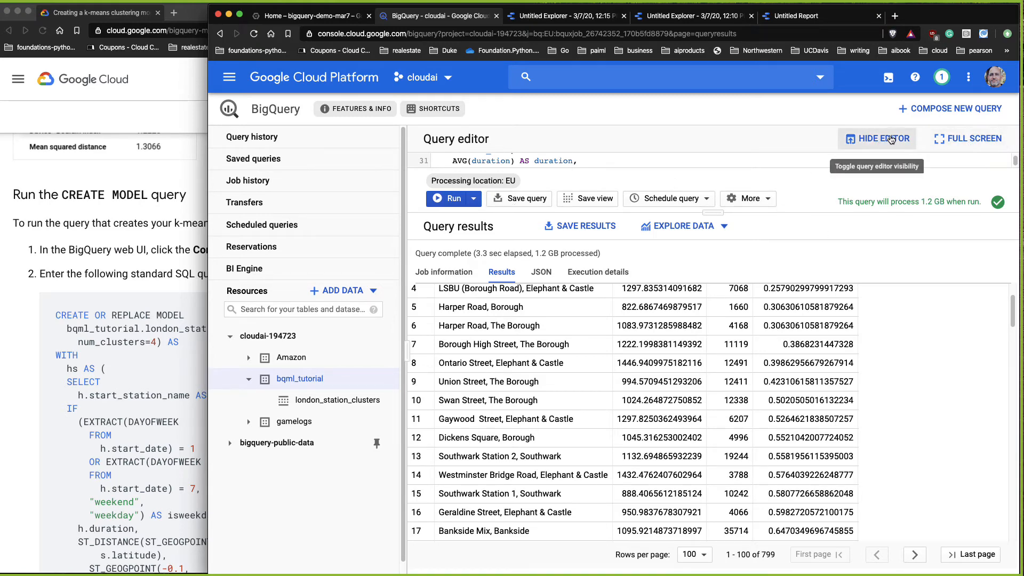
click(972, 143)
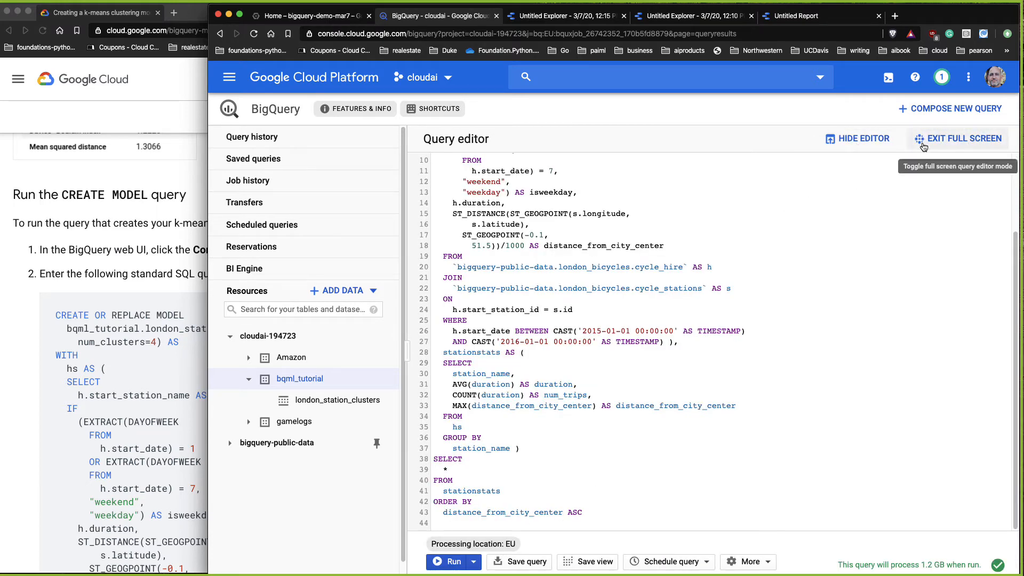
click(973, 140)
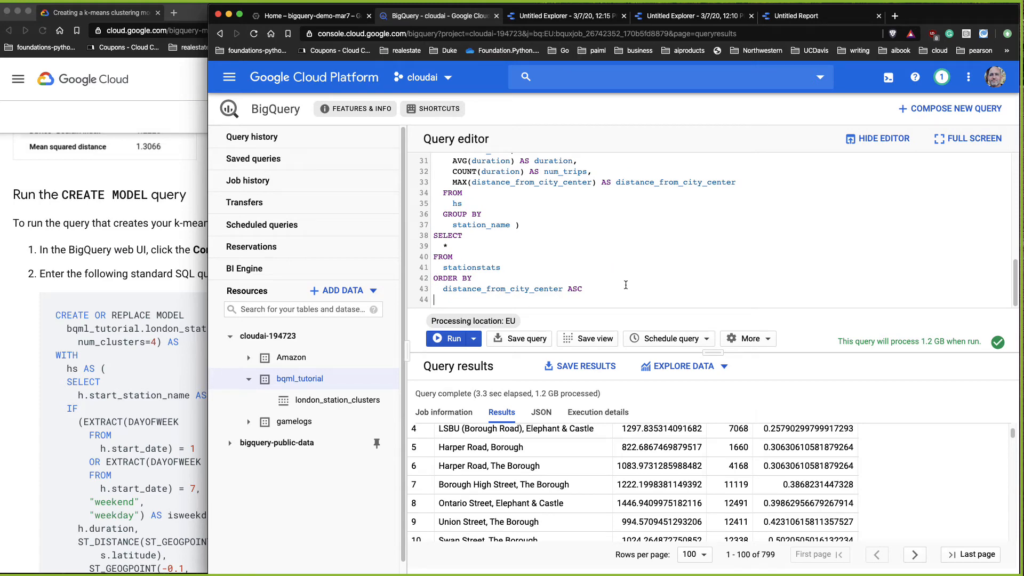
key(ctrl+a)
key(ctrl+v)
Step: Review the pasted query's model options with num_clusters=4 and its aggregated feature columns
scroll(624, 294, up, 10)
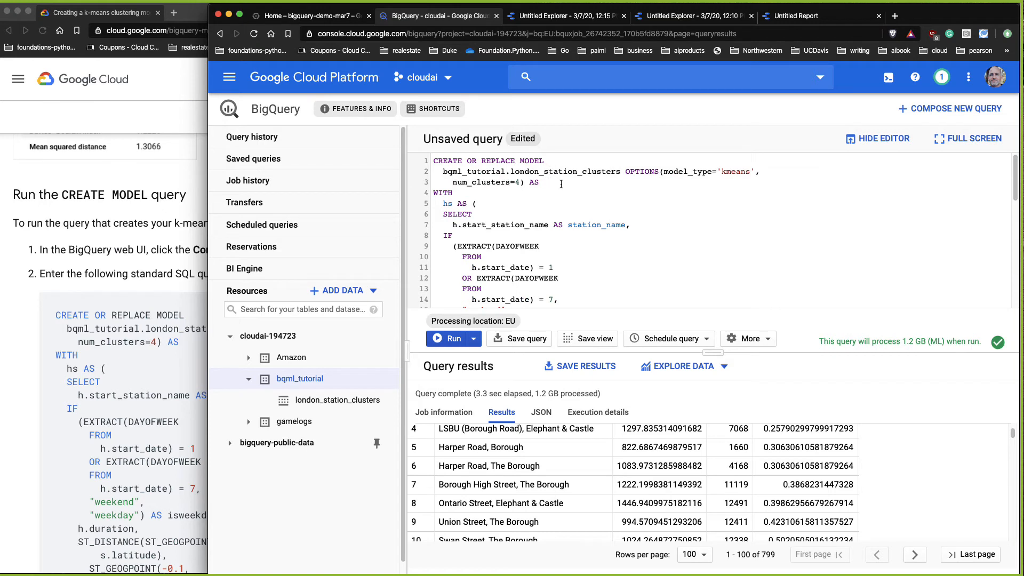
drag(551, 182, 405, 160)
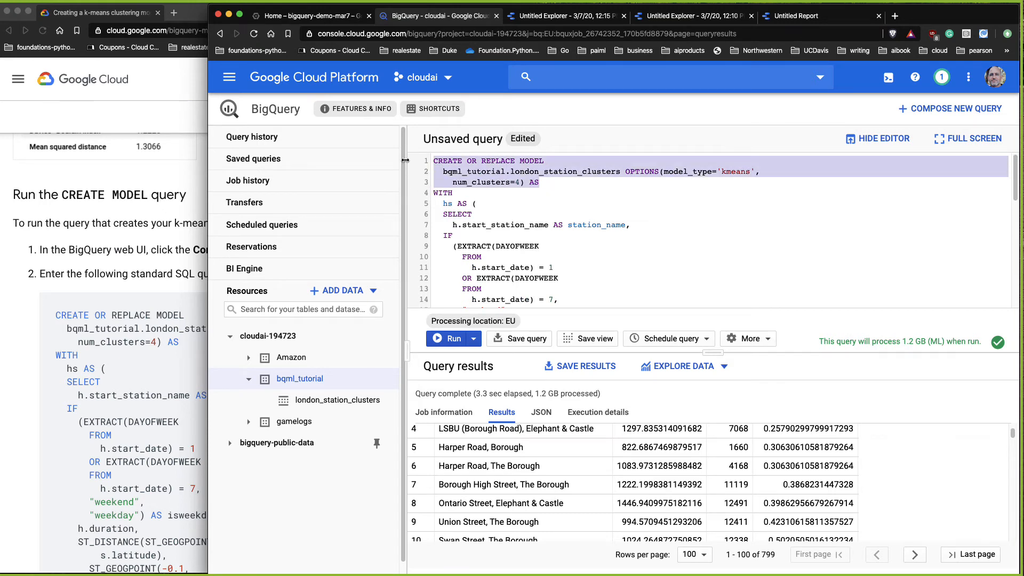
click(515, 183)
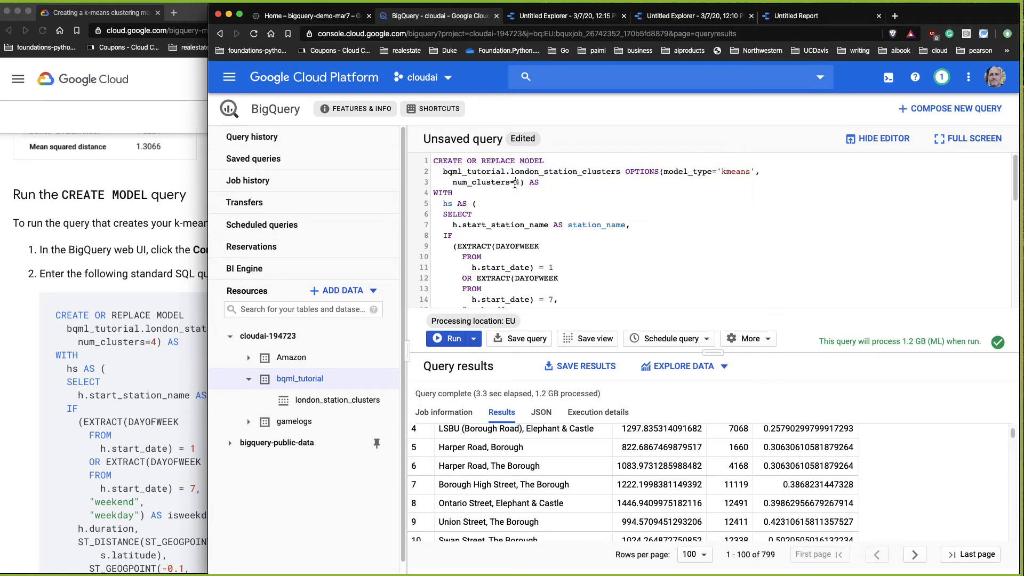
scroll(574, 233, down, 3)
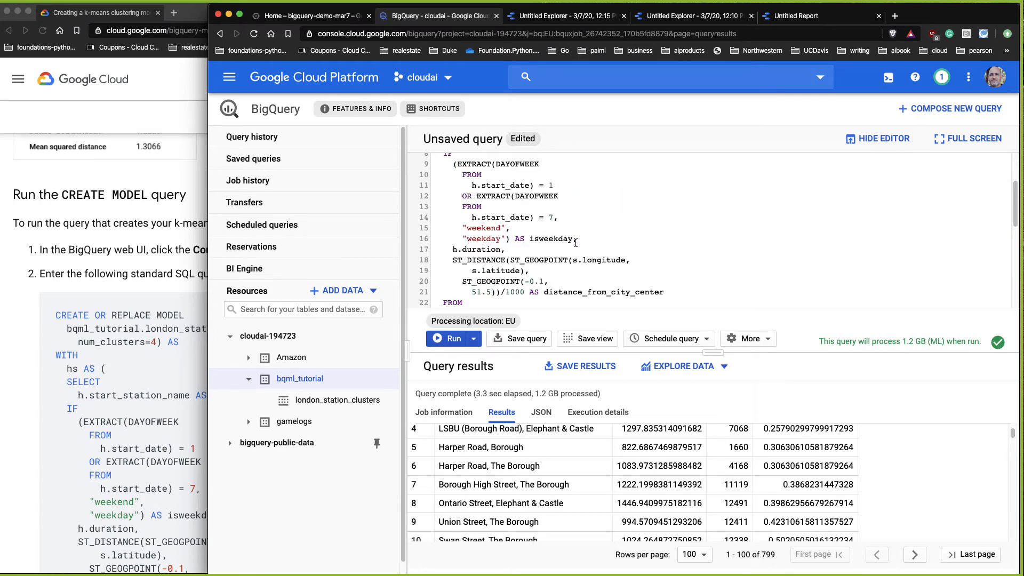
scroll(576, 244, down, 1)
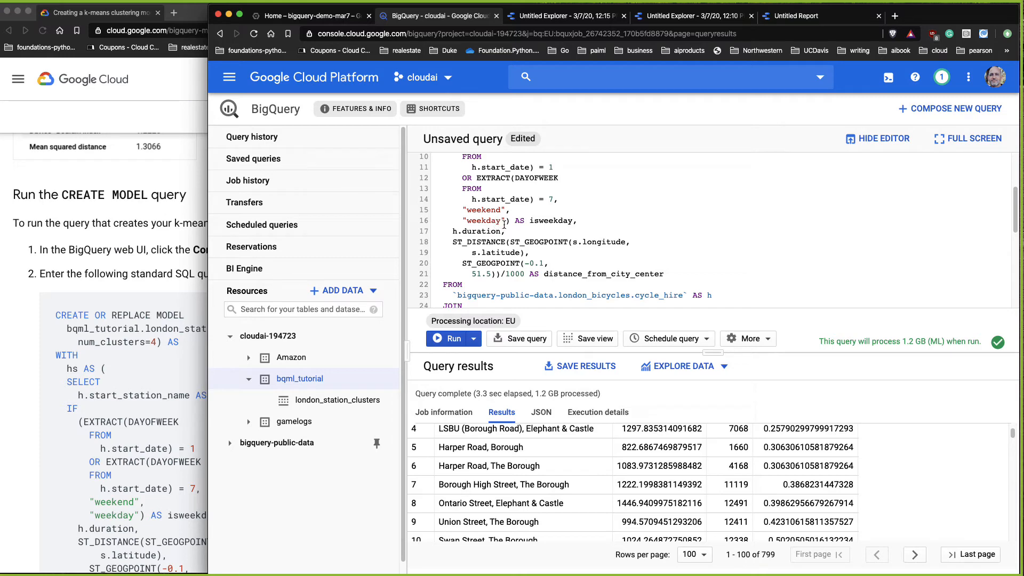
scroll(501, 221, down, 1)
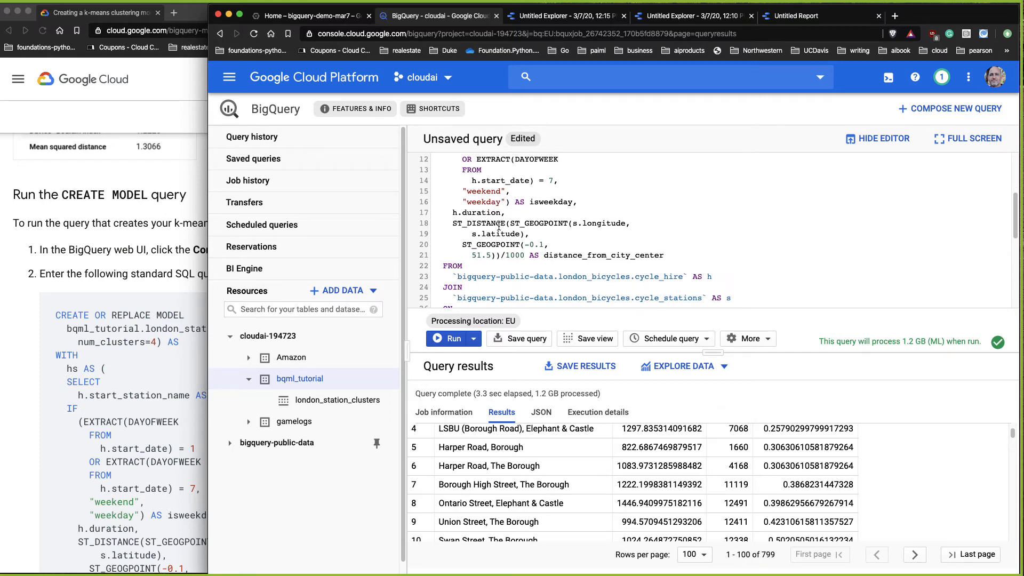
scroll(499, 226, down, 3)
scroll(504, 225, down, 5)
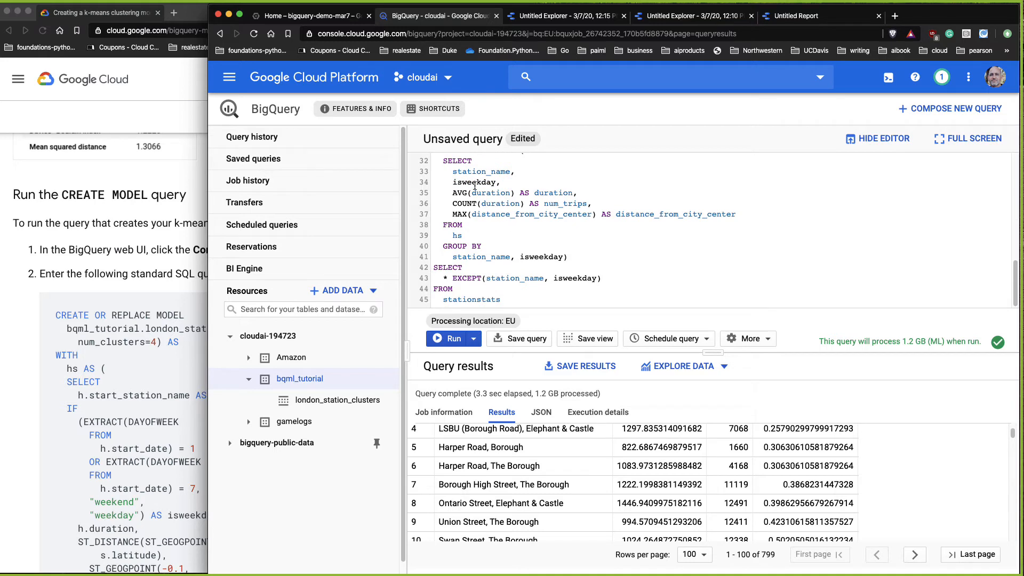
drag(448, 193, 564, 192)
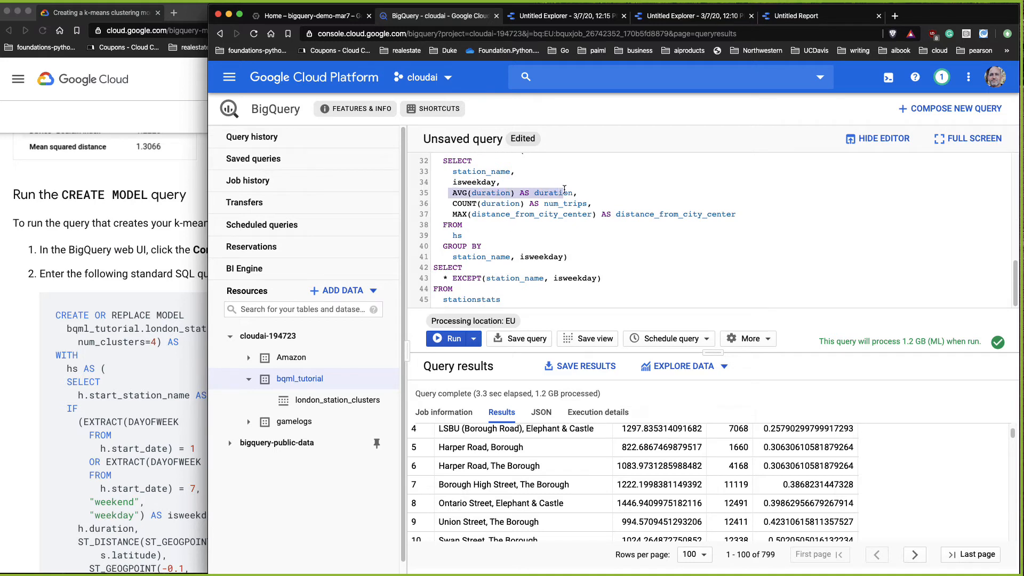
click(452, 214)
drag(452, 214, 766, 216)
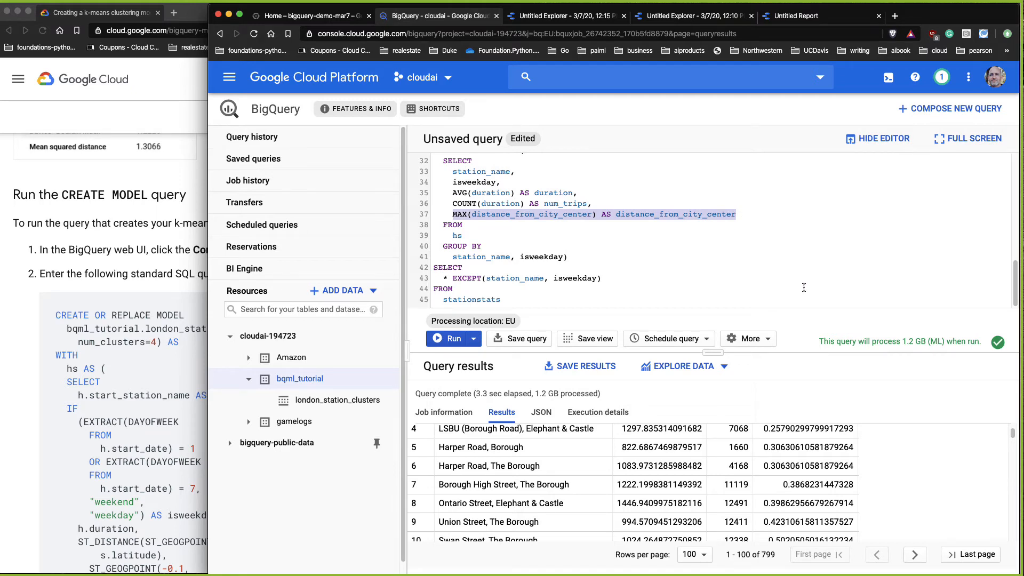
Step: Run the CREATE MODEL query to train the k-means model, following the tutorial's next steps while it runs
click(452, 339)
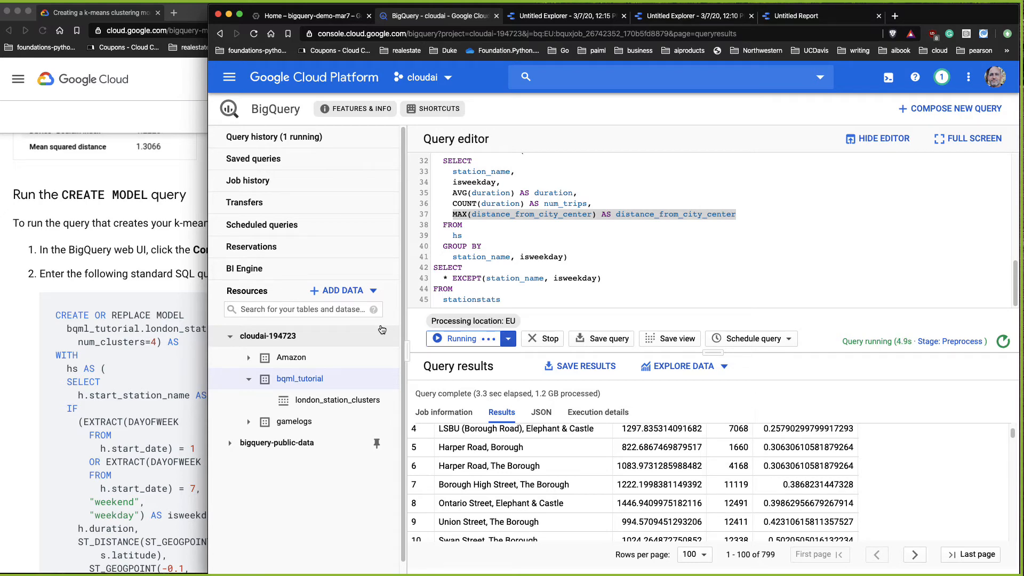
click(100, 270)
scroll(160, 372, down, 10)
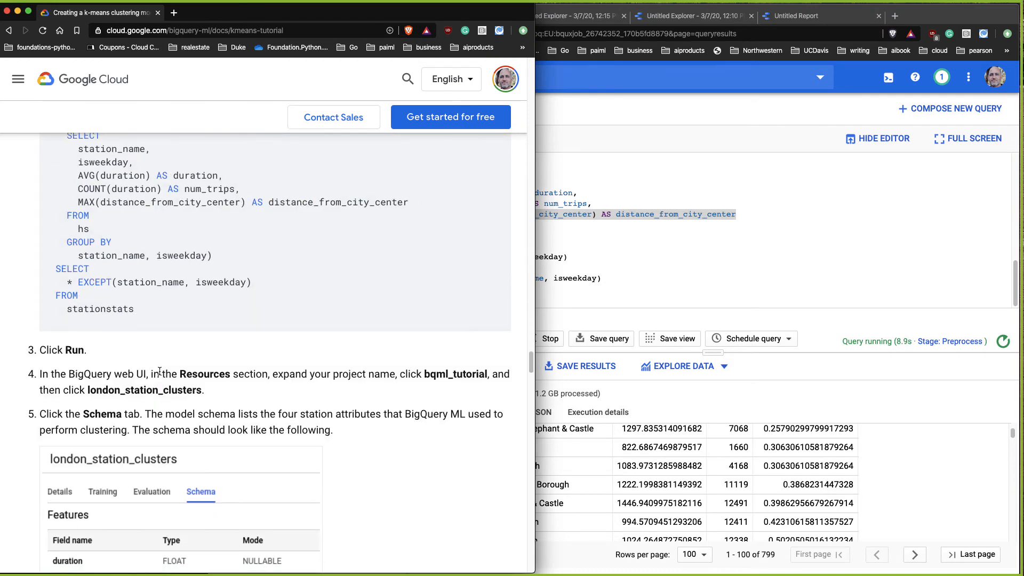
scroll(159, 371, down, 4)
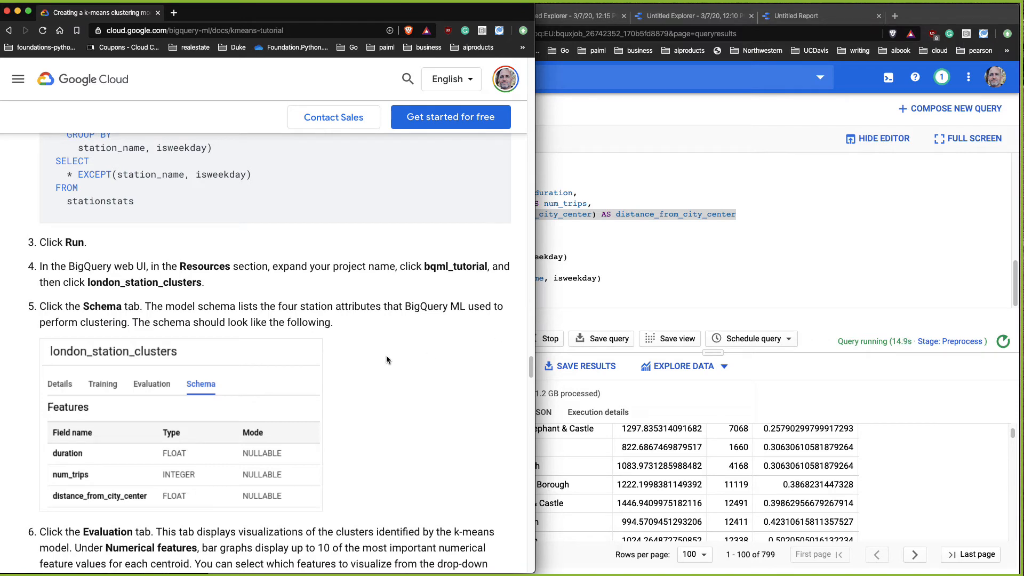
click(859, 325)
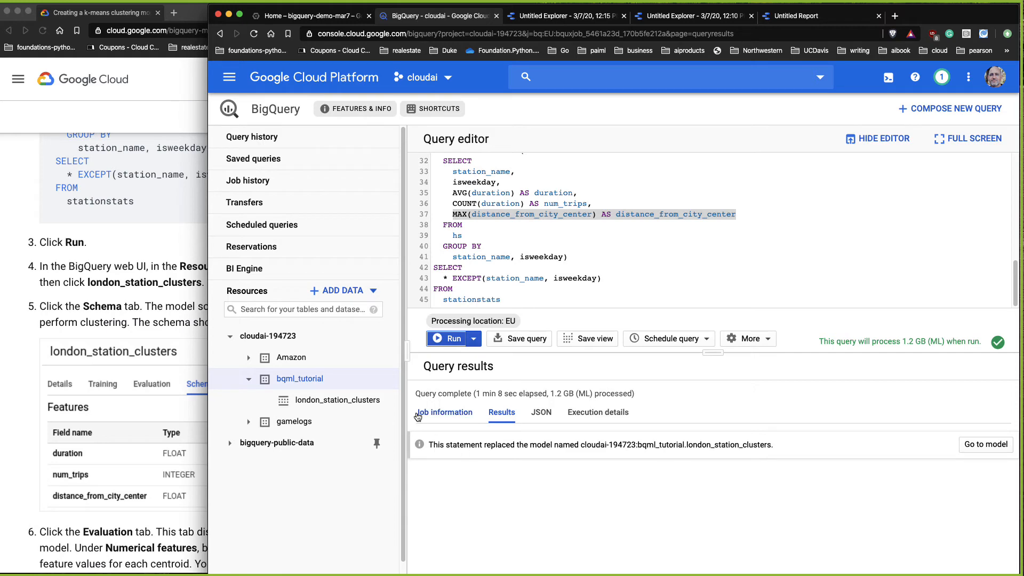
Step: Examine the training job's information and execution details, including stage times, training iterations, loss and duration charts
click(442, 414)
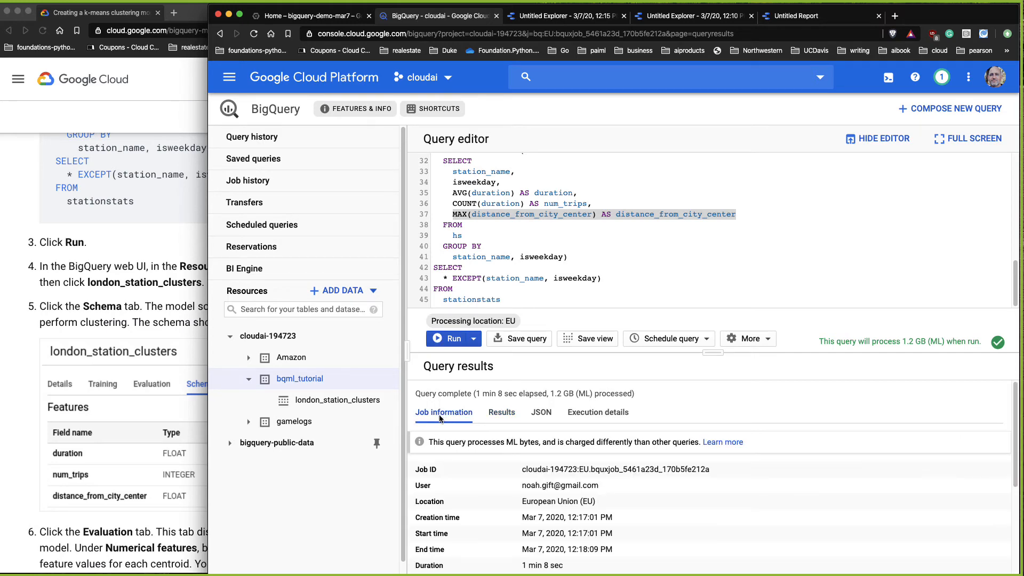
scroll(828, 433, down, 5)
scroll(819, 437, up, 5)
click(613, 415)
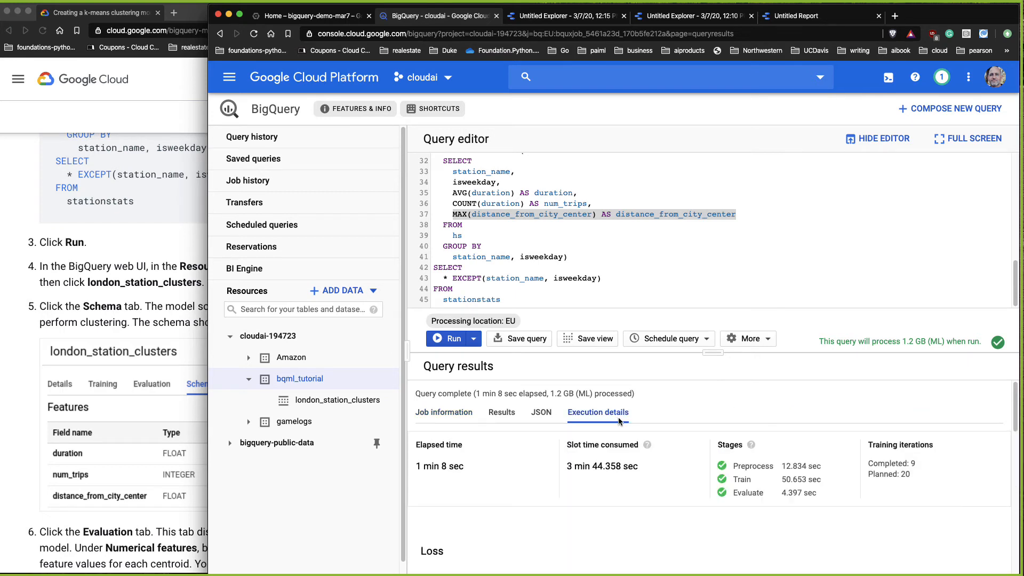
scroll(935, 445, down, 2)
scroll(934, 446, up, 2)
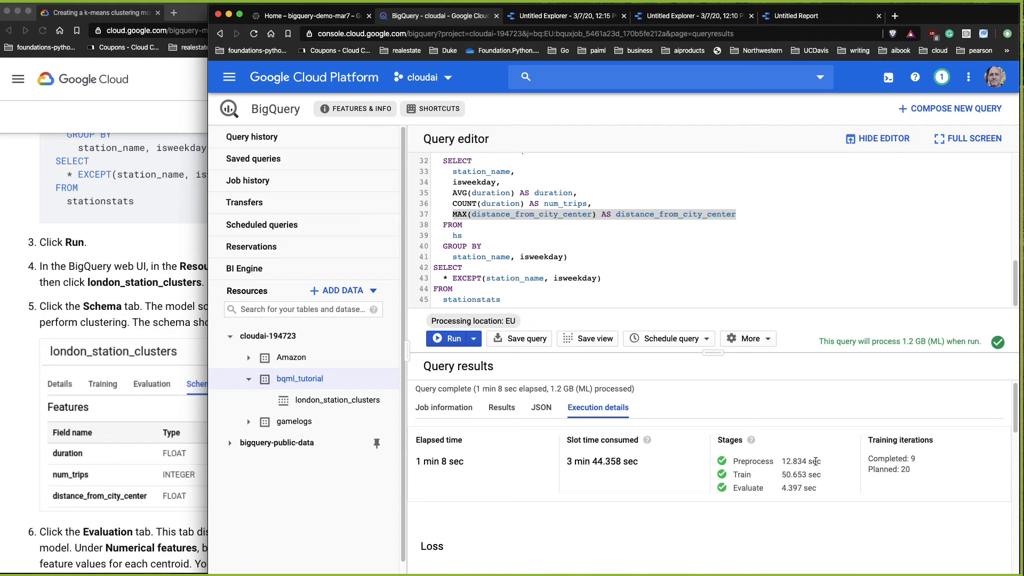
drag(817, 462, 734, 463)
mouse_move(824, 488)
mouse_down()
mouse_move(747, 476)
mouse_move(776, 477)
mouse_move(739, 488)
mouse_move(820, 488)
mouse_up()
click(777, 475)
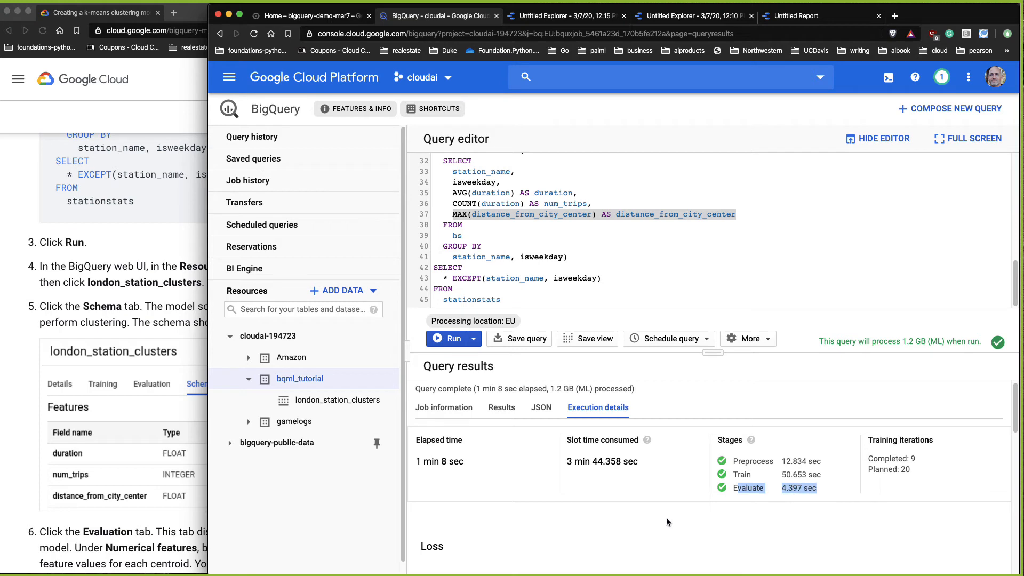
scroll(667, 517, down, 5)
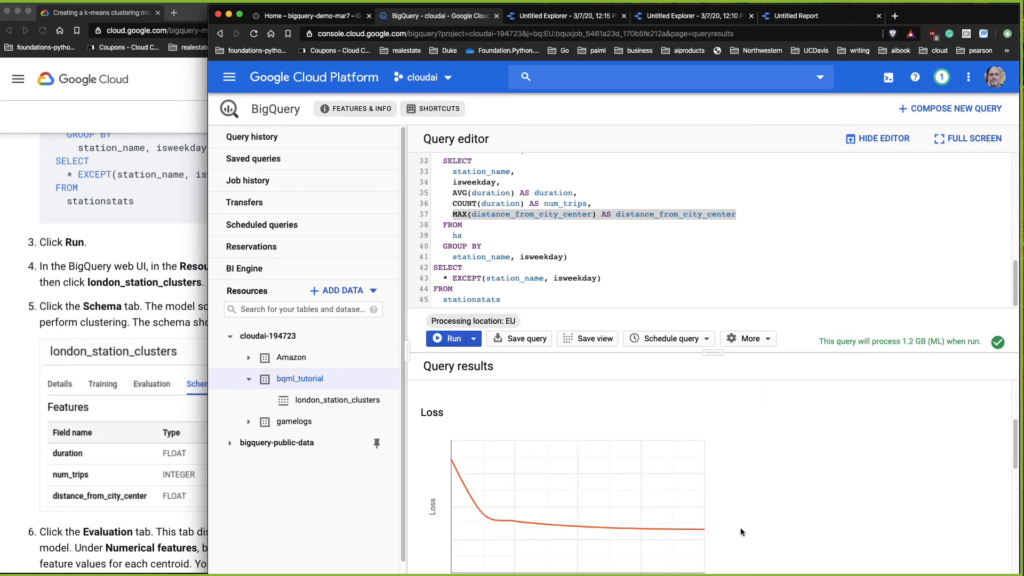
scroll(742, 527, down, 1)
scroll(743, 526, down, 5)
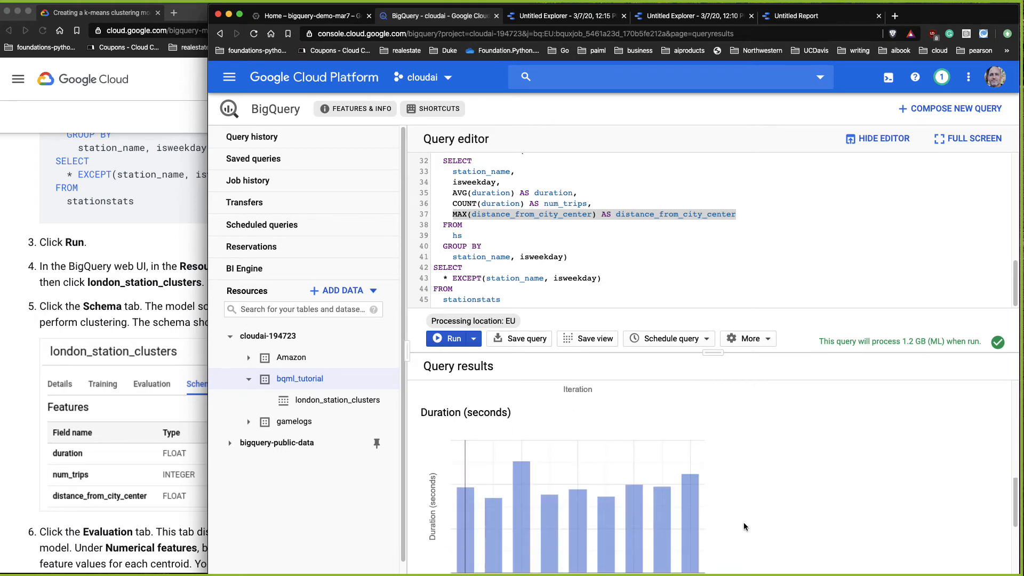
scroll(745, 522, down, 3)
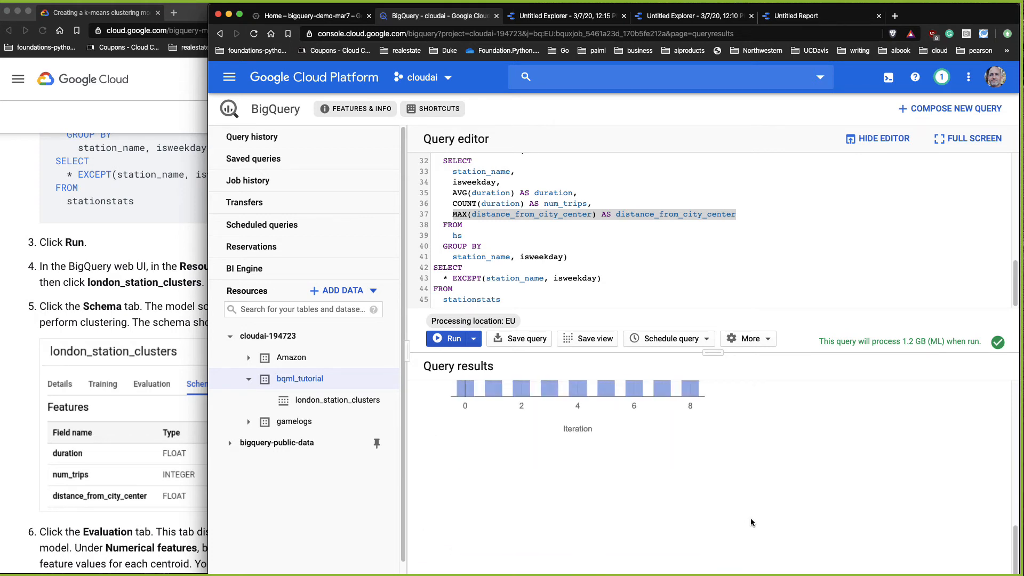
scroll(749, 416, up, 10)
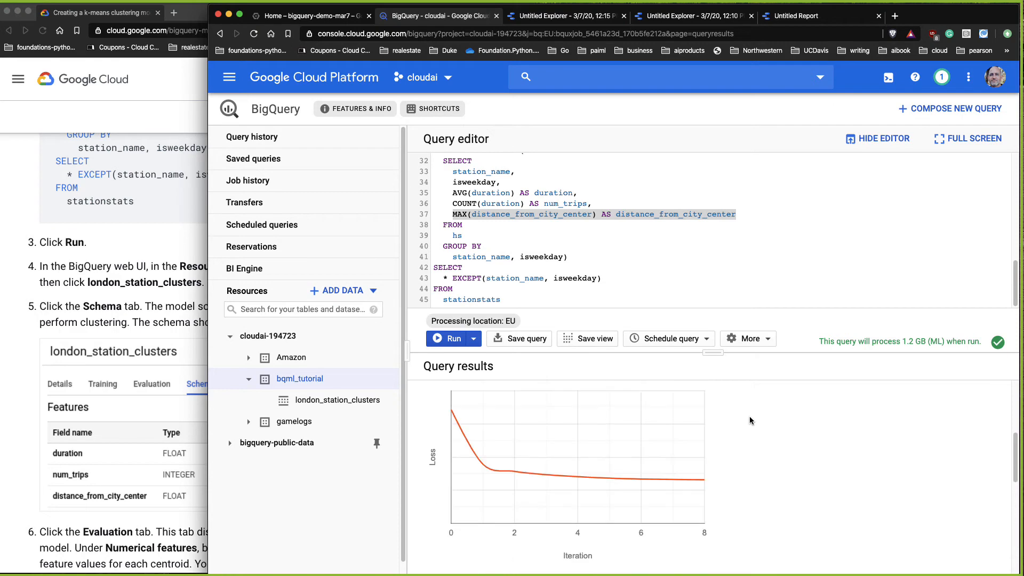
Step: Return to the query results and reread the tutorial's notes on choosing the number of clusters
click(769, 340)
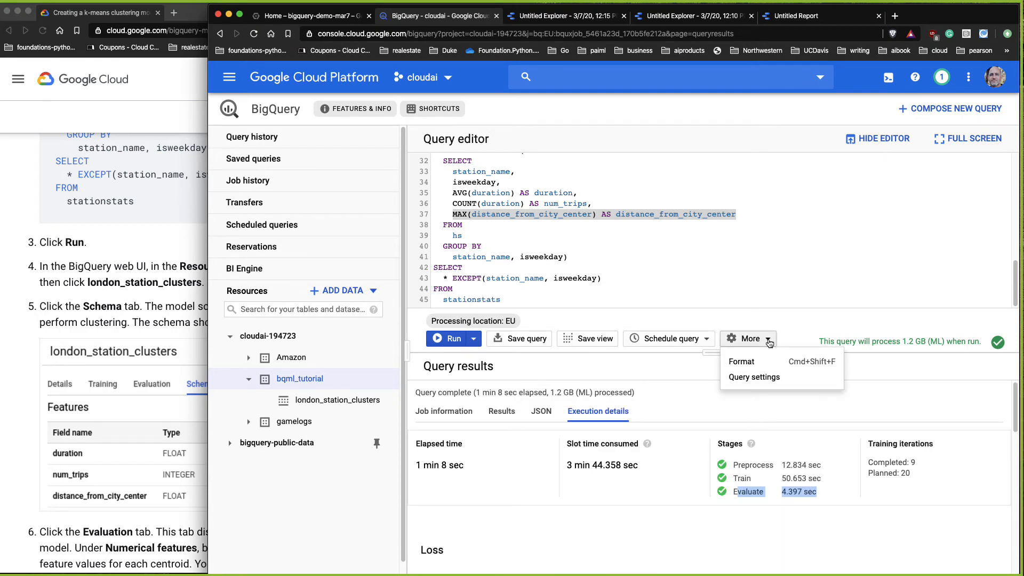
click(875, 393)
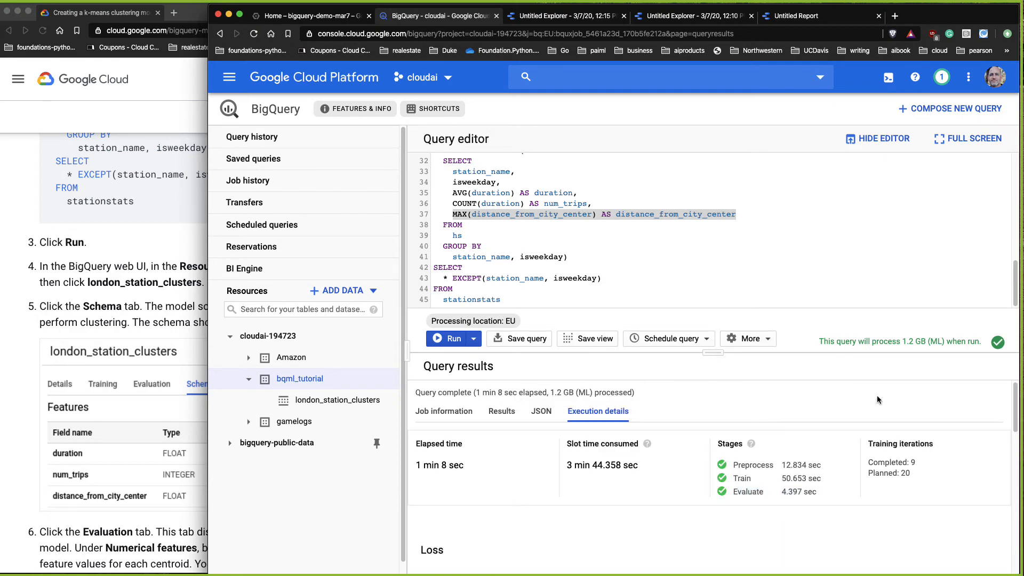
click(506, 413)
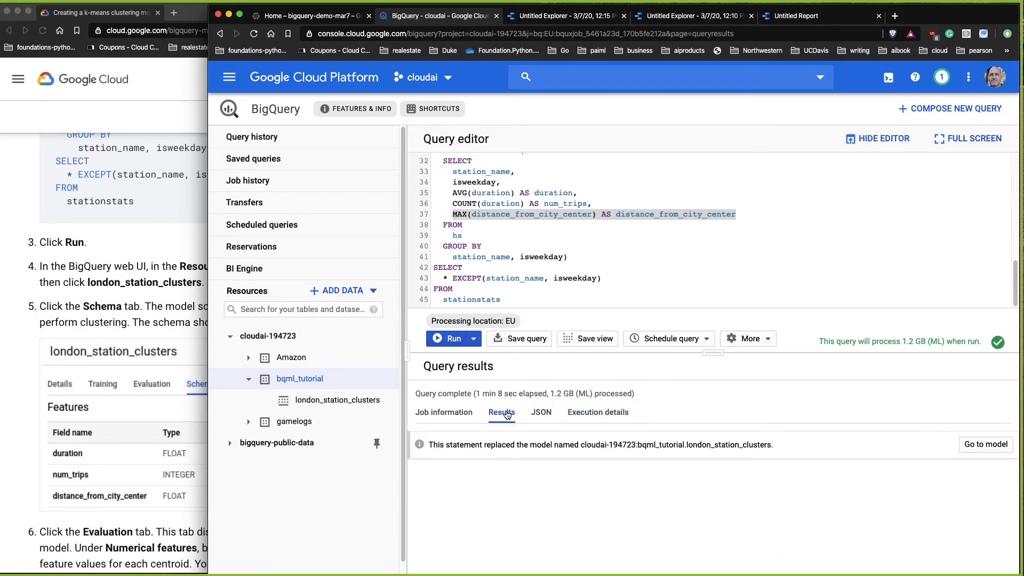
click(118, 430)
scroll(305, 350, up, 15)
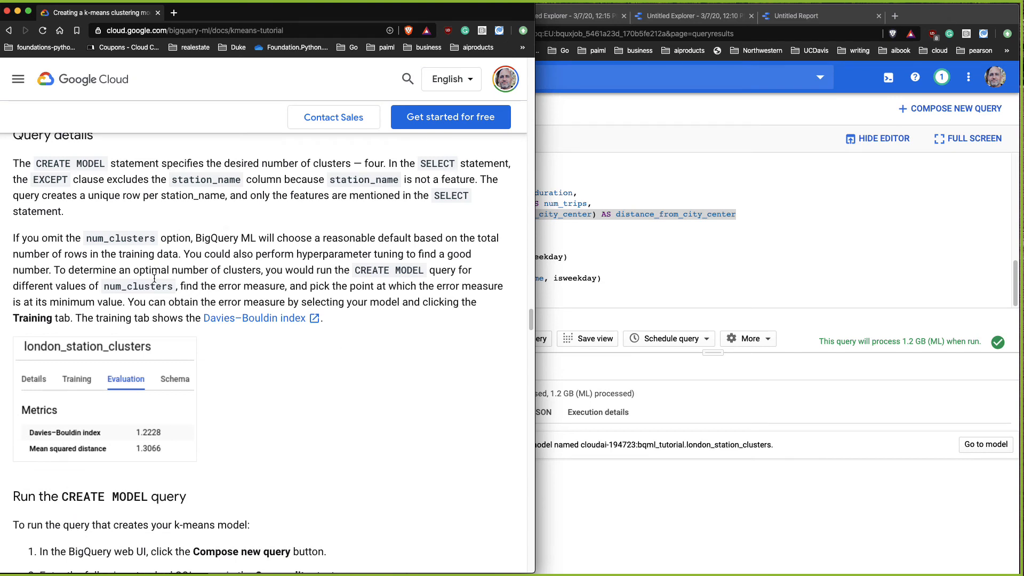
click(797, 332)
click(760, 342)
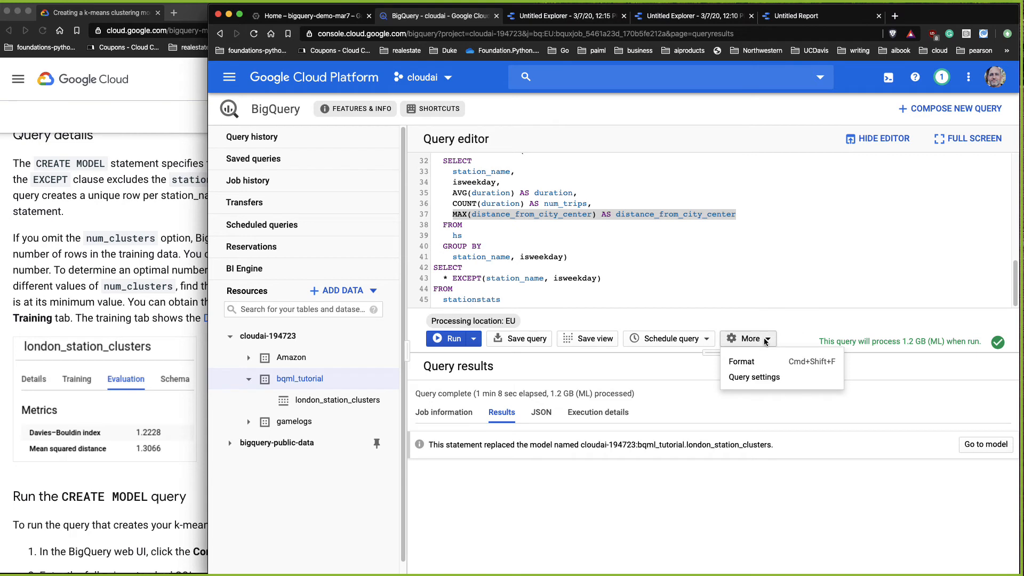
click(810, 324)
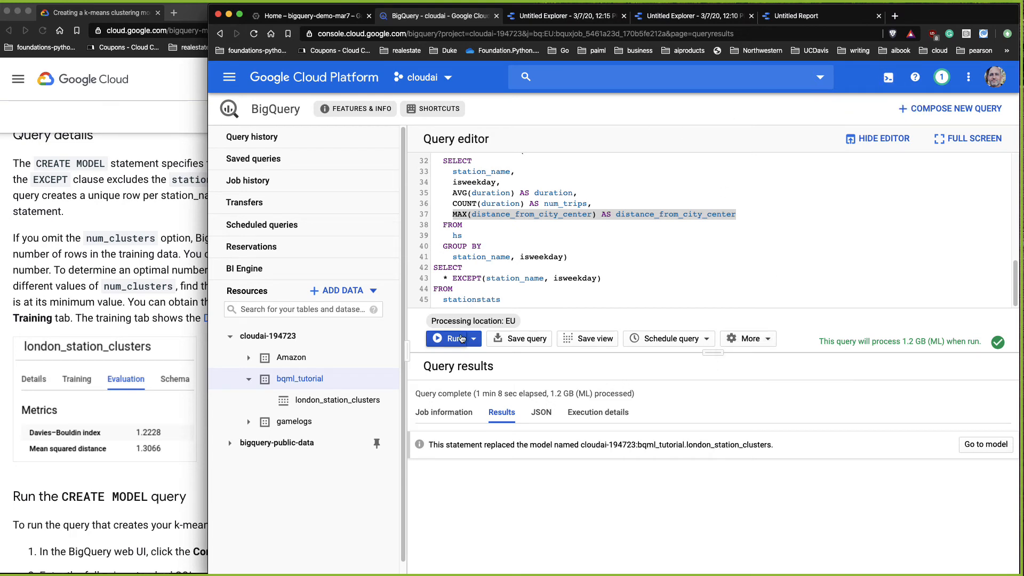
click(474, 340)
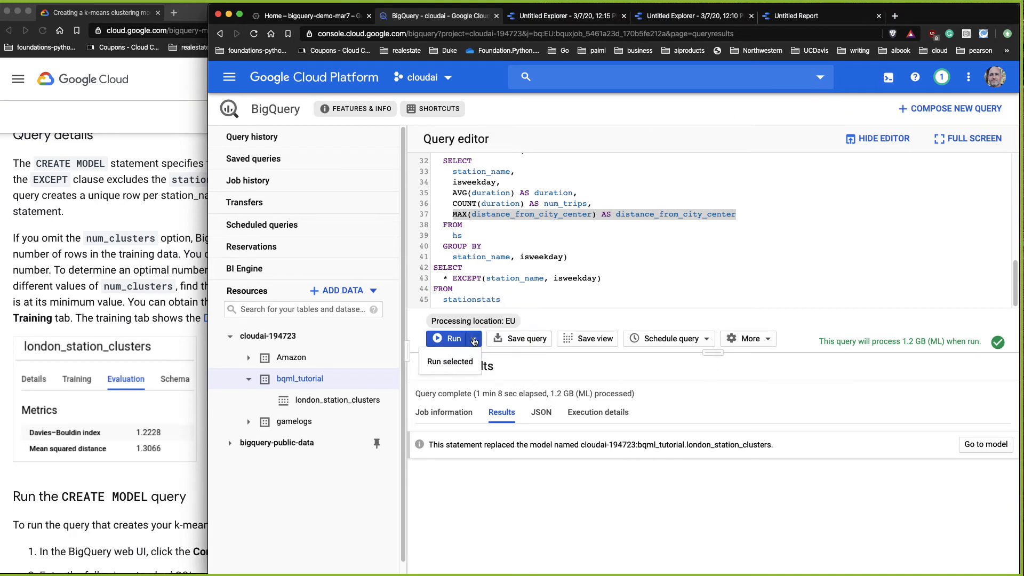
click(549, 365)
click(705, 340)
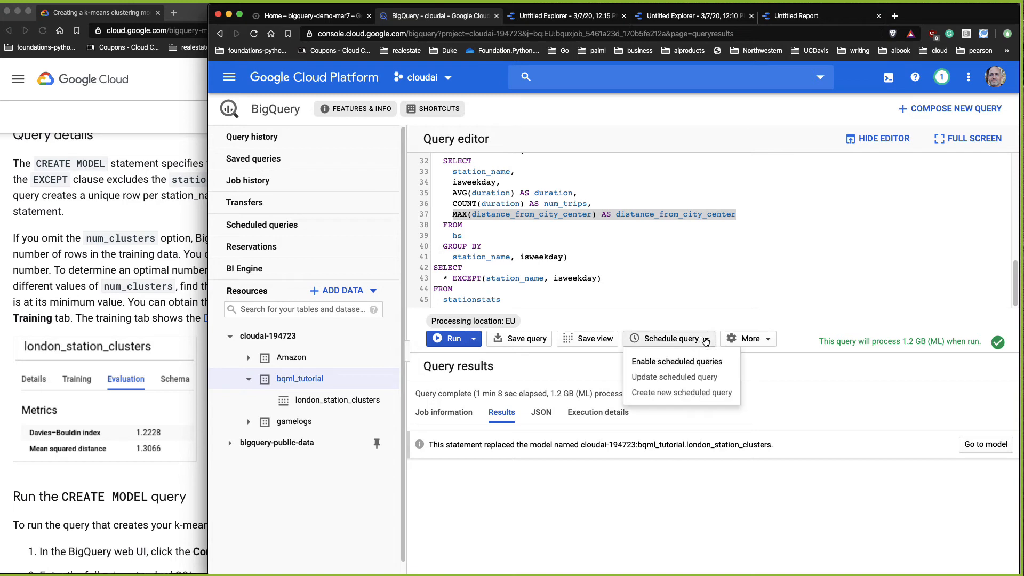
click(803, 329)
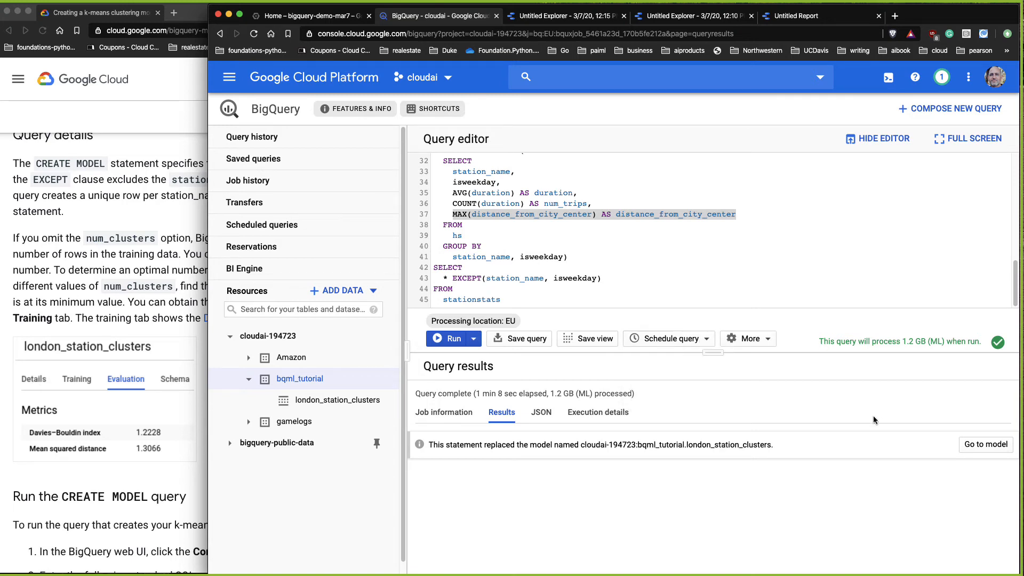
Step: Open the london_station_clusters model and view its training loss chart
click(985, 446)
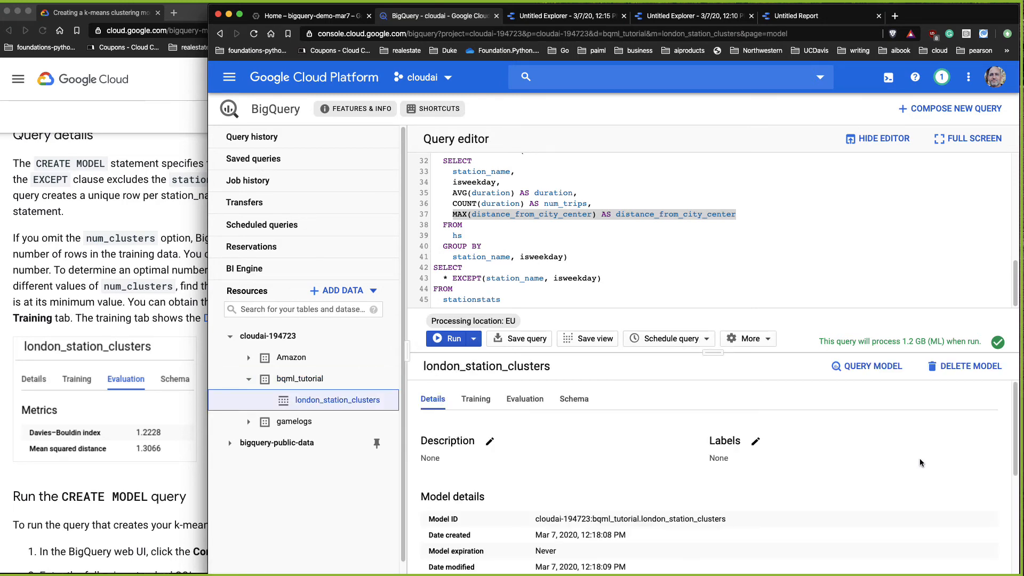
click(476, 400)
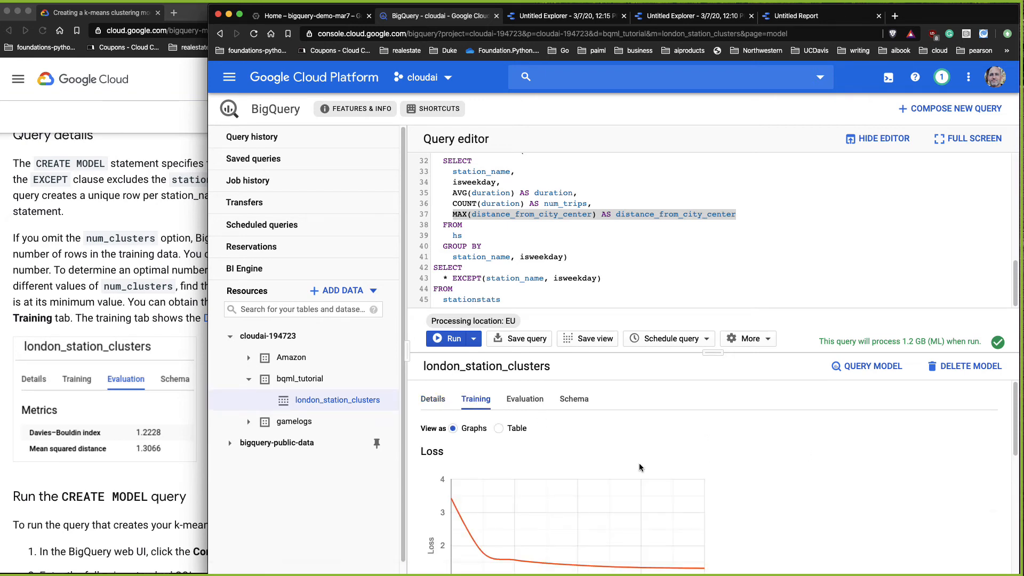
scroll(763, 478, down, 3)
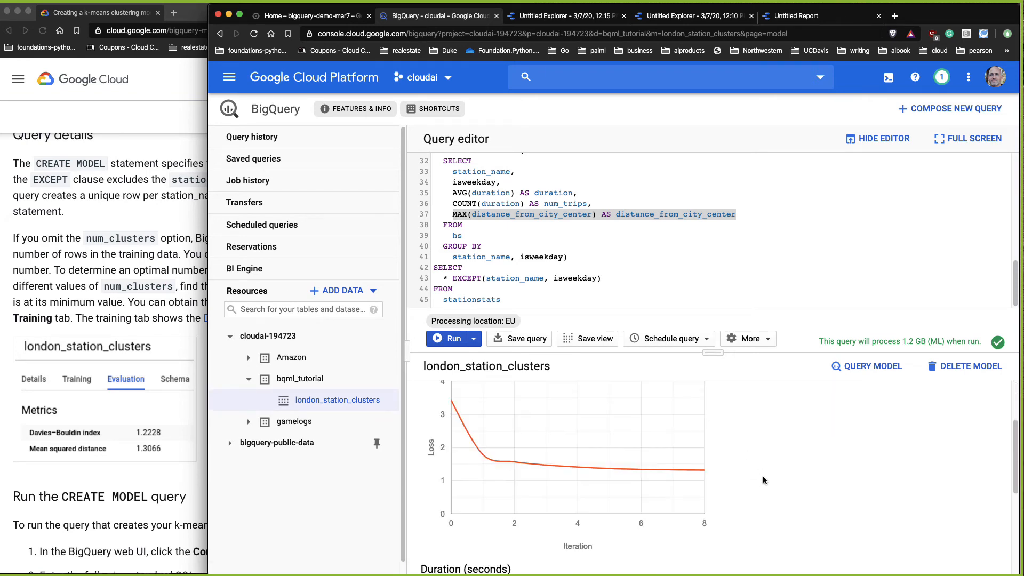
scroll(763, 476, up, 3)
Step: Examine the model's evaluation metrics and the numeric features centroid table
click(536, 403)
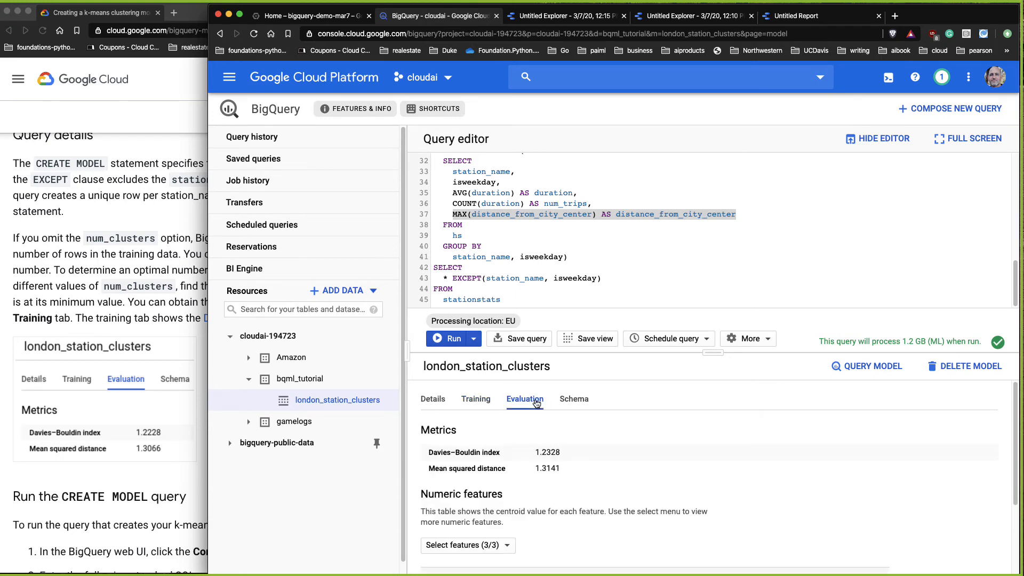
mouse_move(430, 452)
mouse_down()
mouse_move(560, 455)
mouse_move(436, 467)
mouse_up()
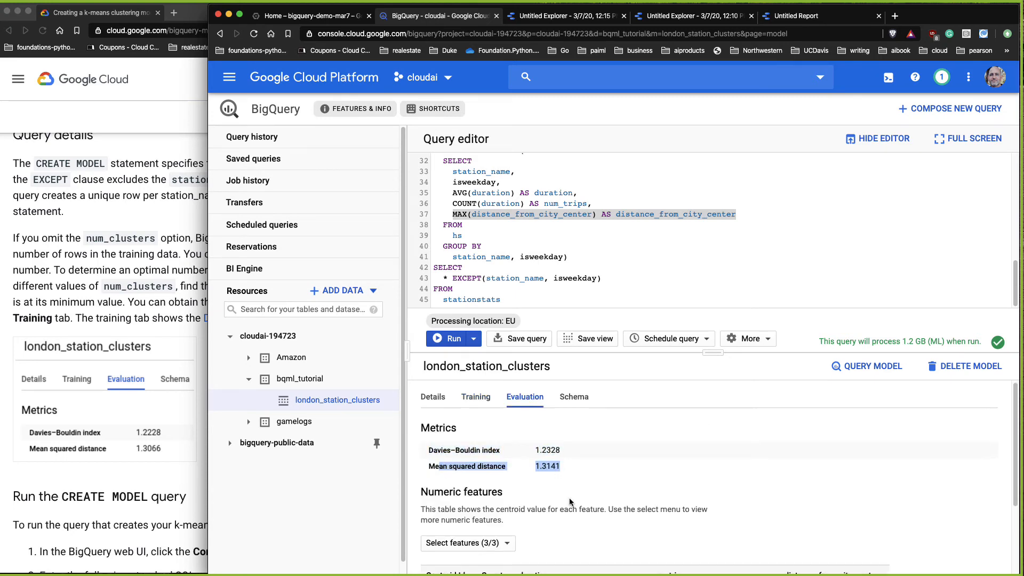
scroll(641, 500, down, 3)
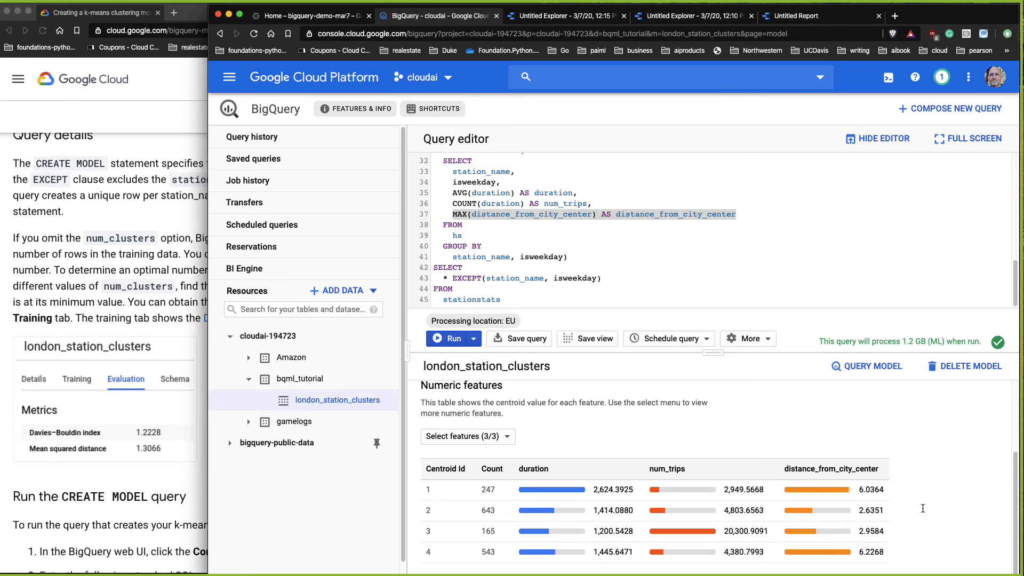
drag(428, 490, 429, 494)
drag(491, 511, 480, 511)
Step: Read the tutorial's step four on using ML.PREDICT to predict the clusters of Kennington stations
click(120, 499)
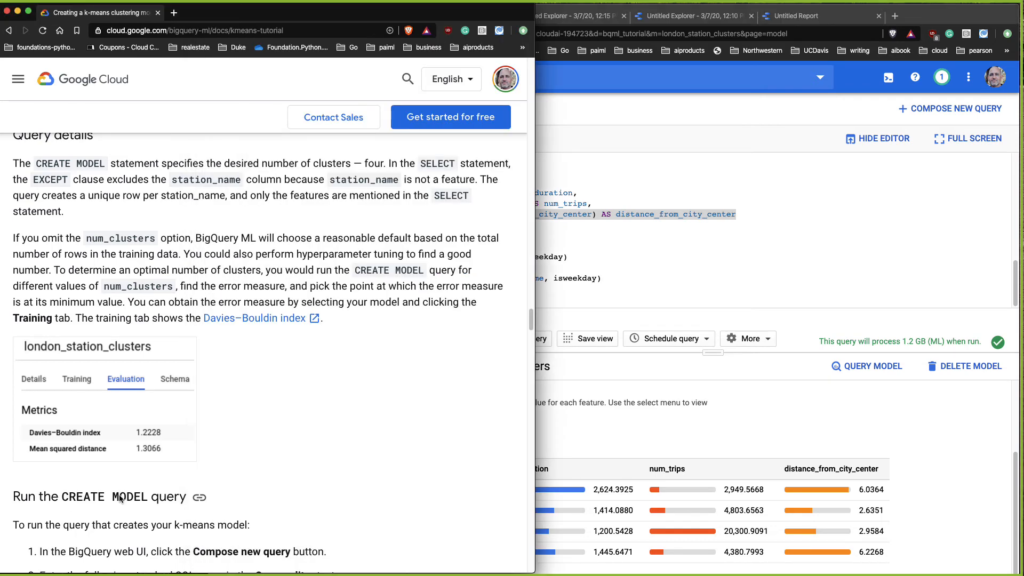
scroll(409, 469, down, 2)
scroll(408, 468, down, 3)
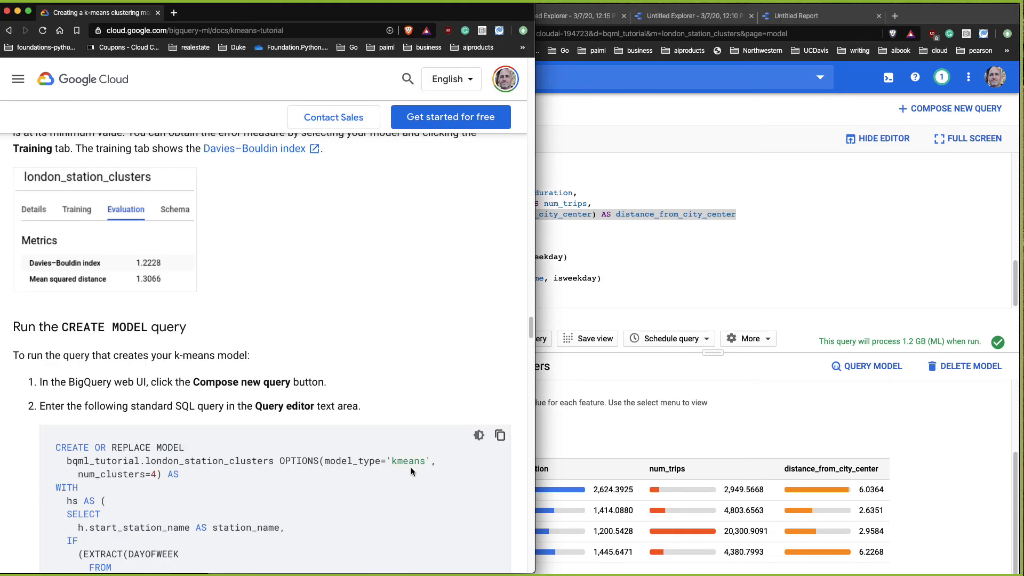
scroll(431, 472, down, 12)
scroll(435, 472, down, 10)
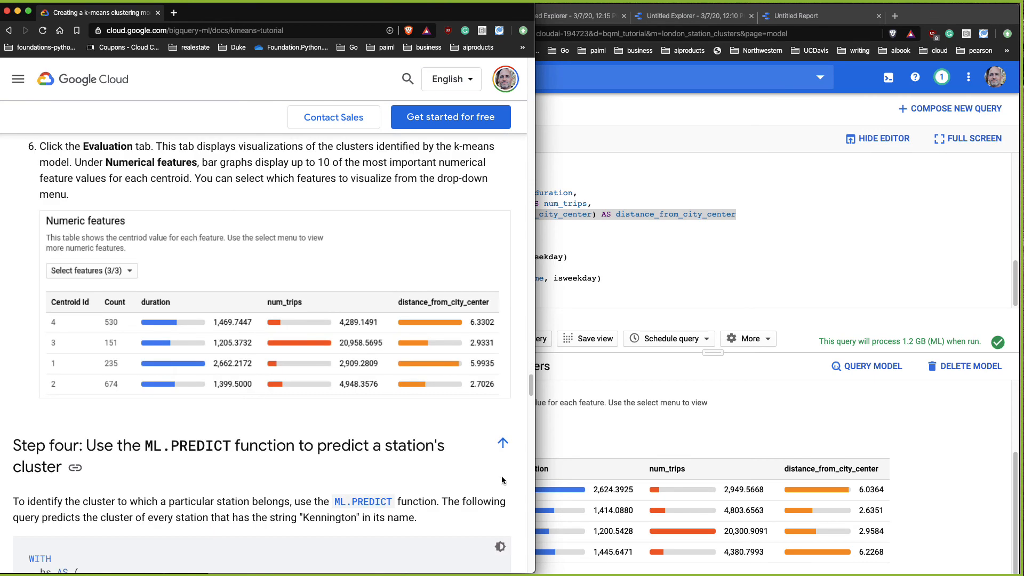
scroll(501, 476, down, 2)
scroll(483, 477, down, 2)
scroll(484, 474, down, 1)
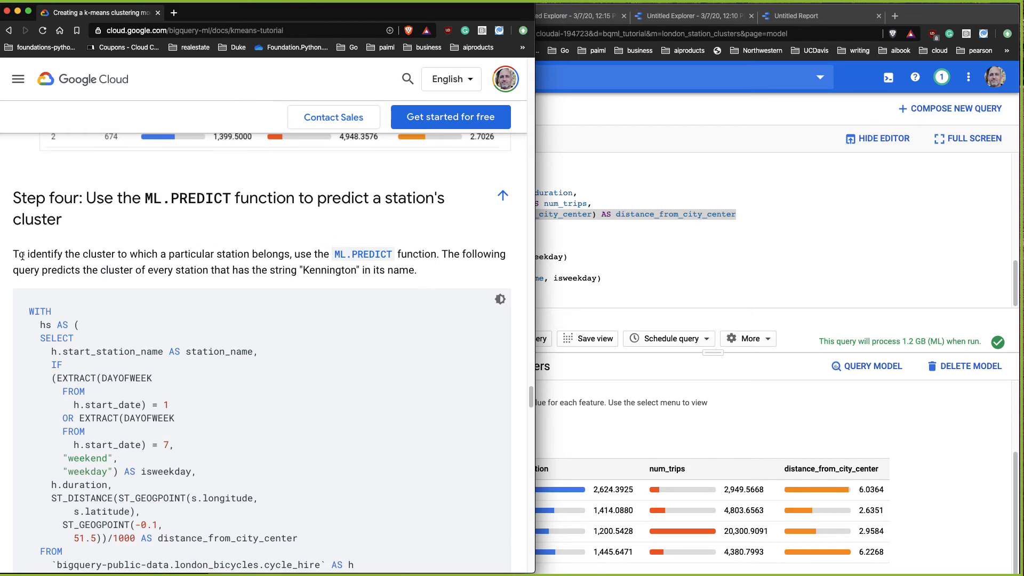
drag(11, 254, 184, 255)
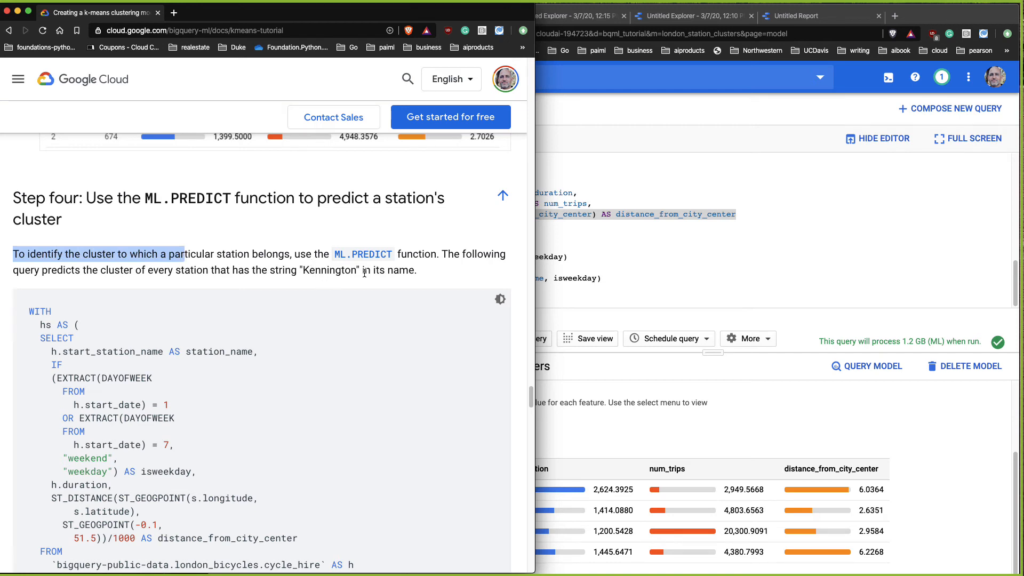
drag(362, 270, 297, 270)
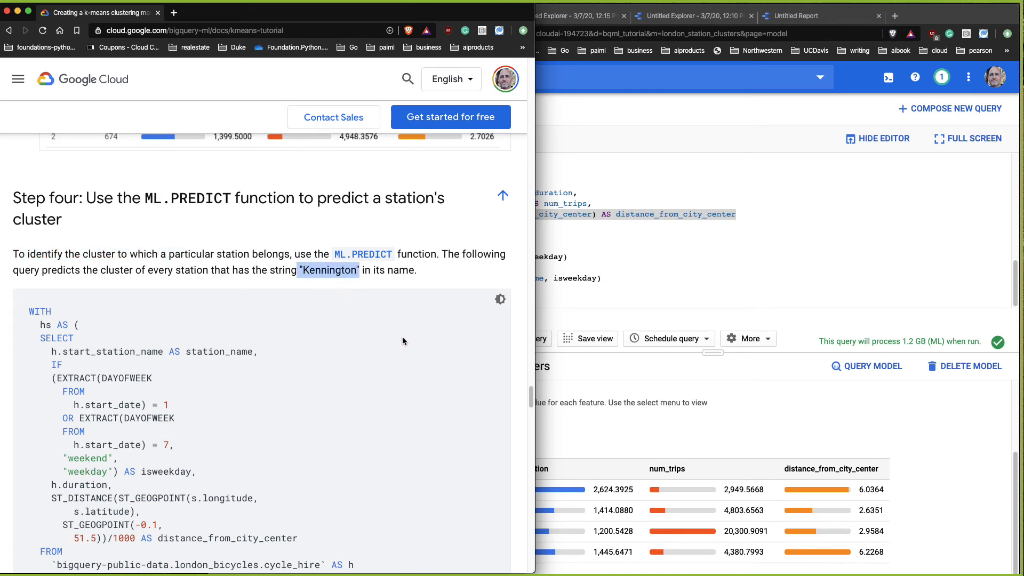
Step: Copy the tutorial's ML.PREDICT query into a new query and run it
scroll(443, 403, down, 7)
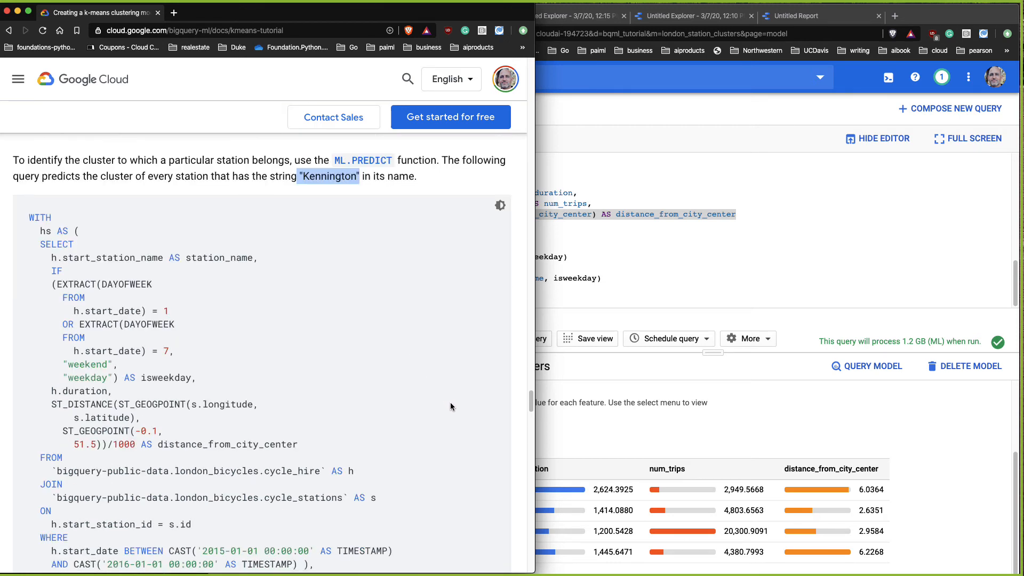
scroll(454, 403, down, 12)
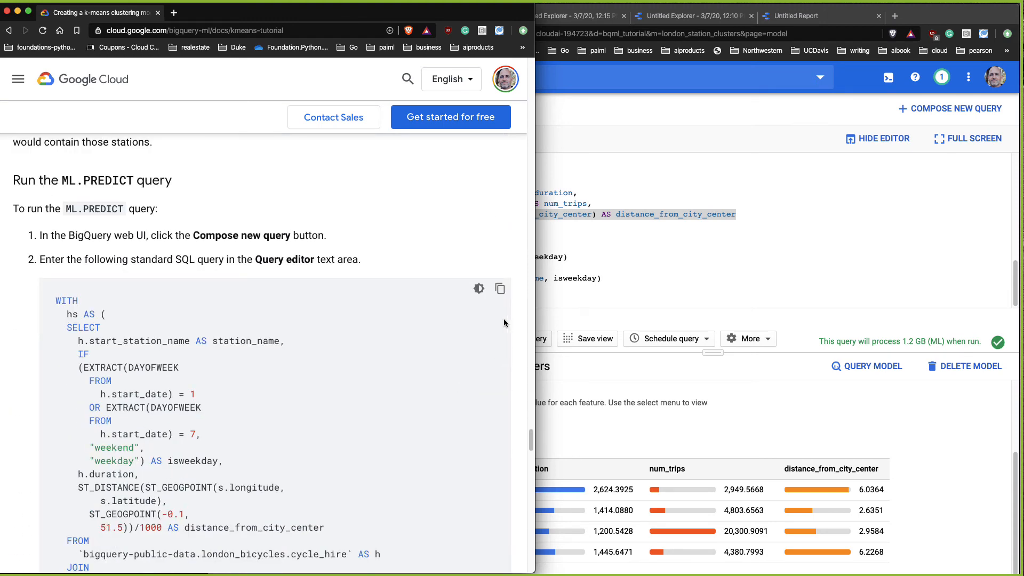
click(500, 289)
click(716, 261)
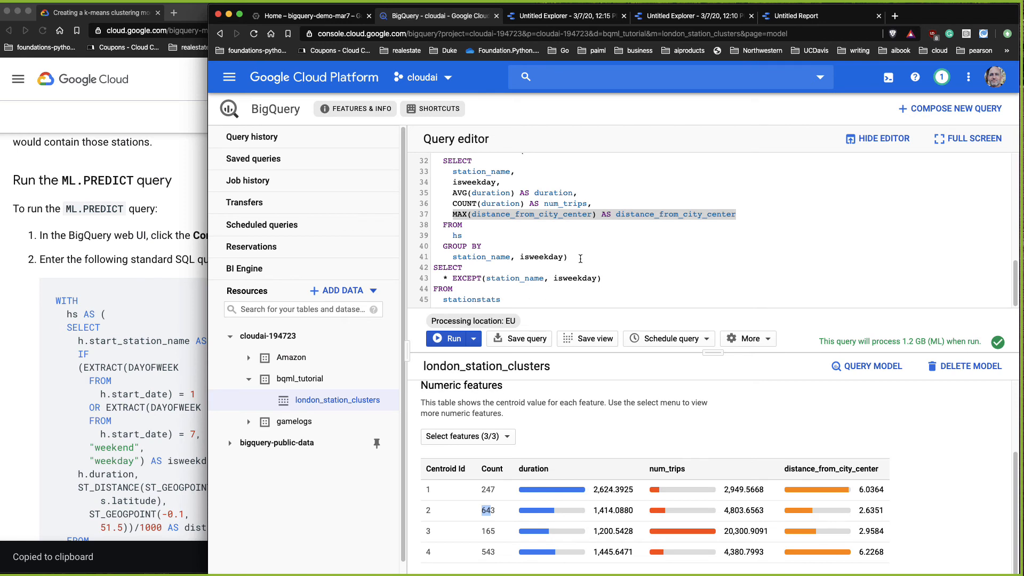
click(952, 109)
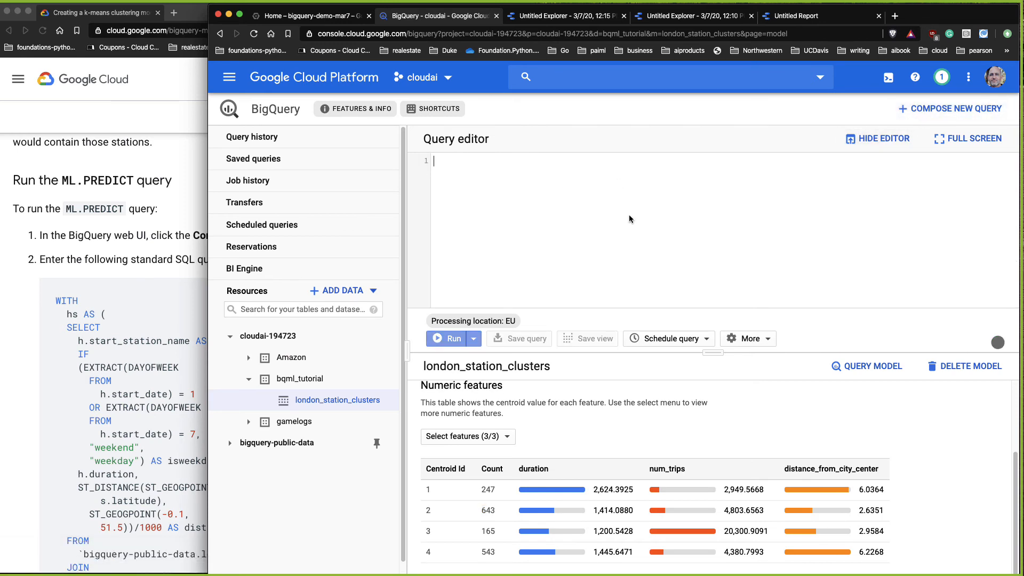
key(super+v)
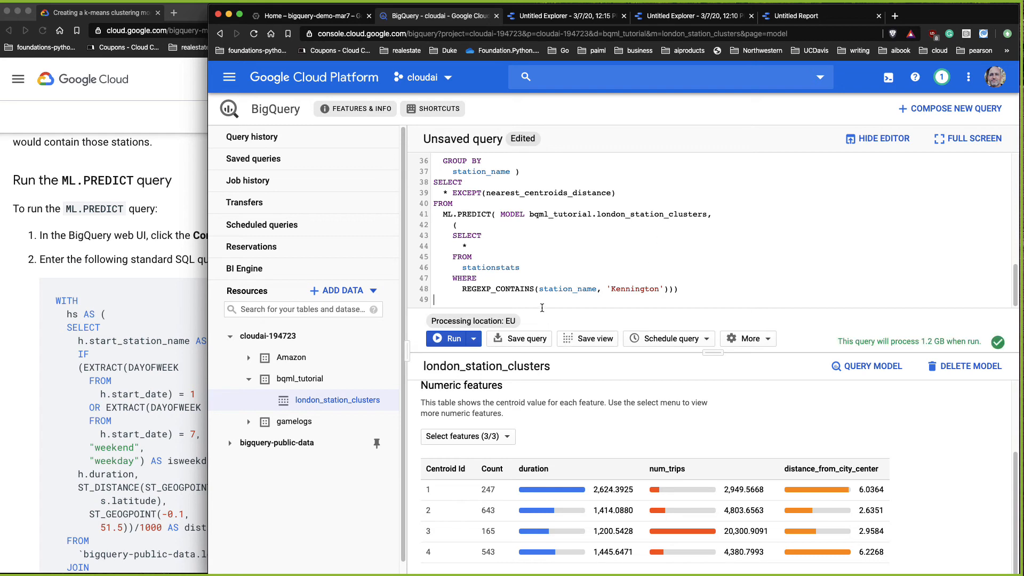
scroll(546, 291, up, 5)
key(super+Return)
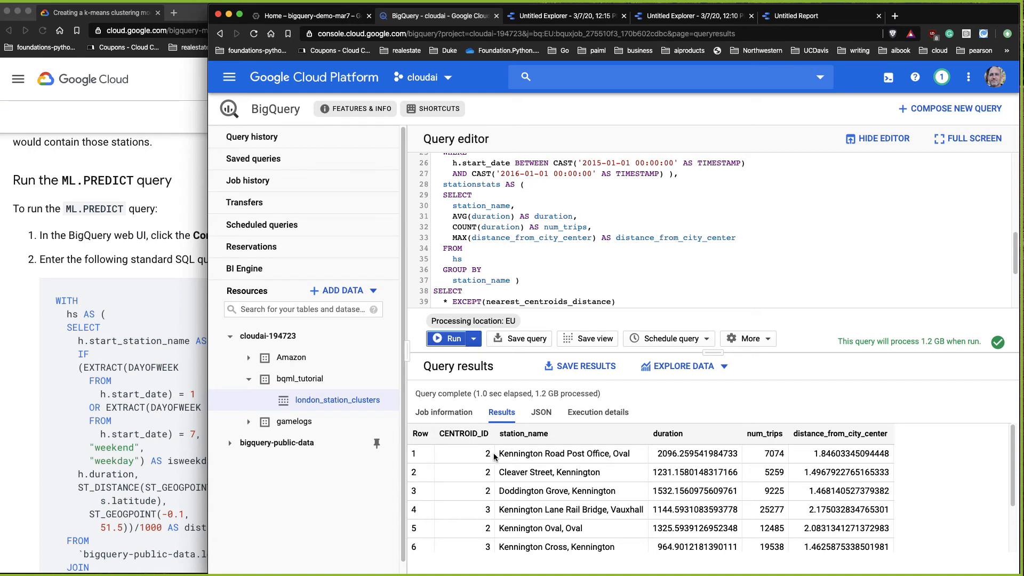
Step: Open the prediction results in Data Studio for exploration
drag(500, 453, 538, 452)
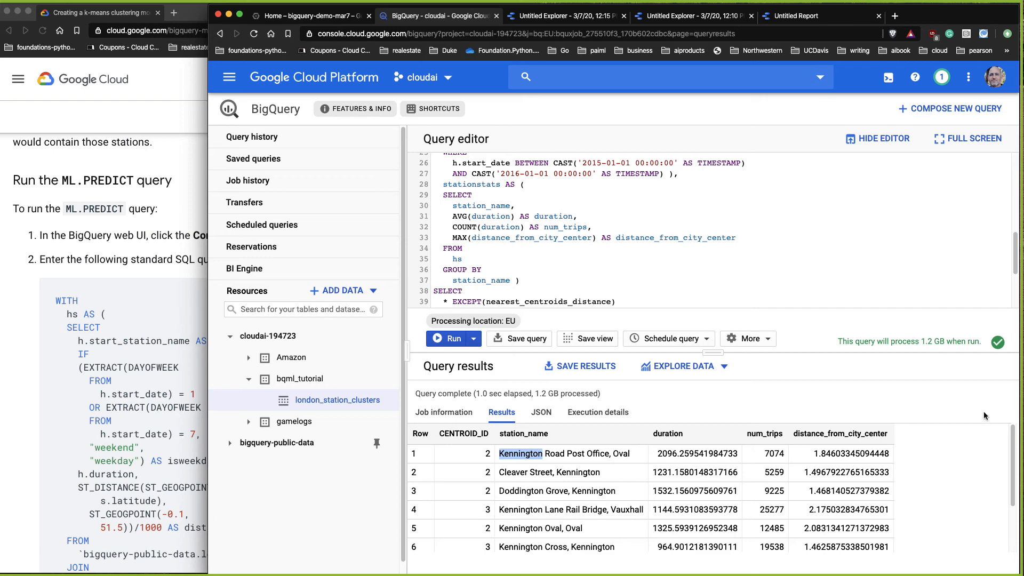
scroll(982, 480, down, 3)
scroll(981, 480, up, 3)
click(709, 372)
click(699, 393)
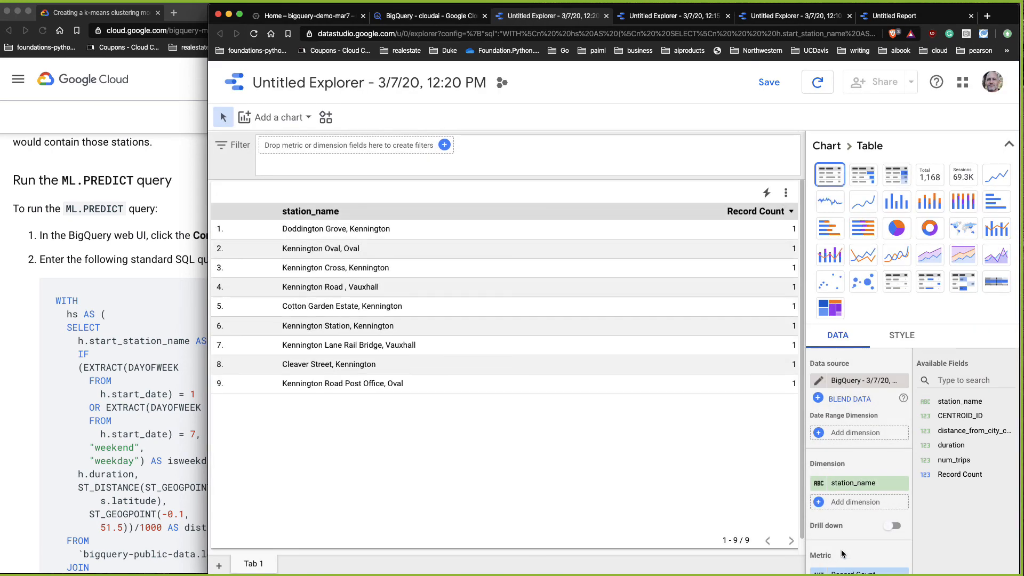
Step: Add CENTROID_ID, distance_from_city_center and duration as dimensions to the explorer table
click(819, 504)
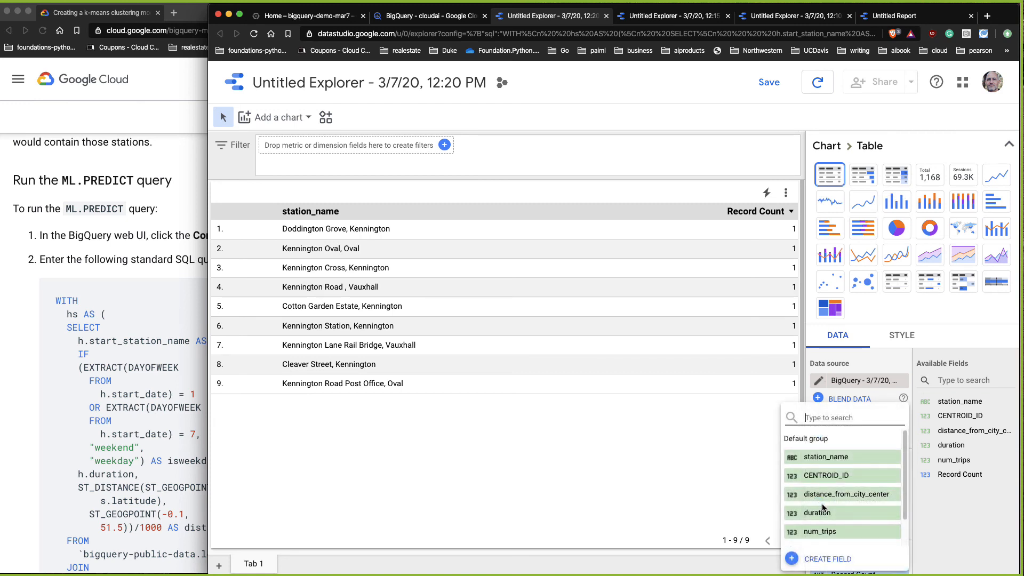
click(825, 479)
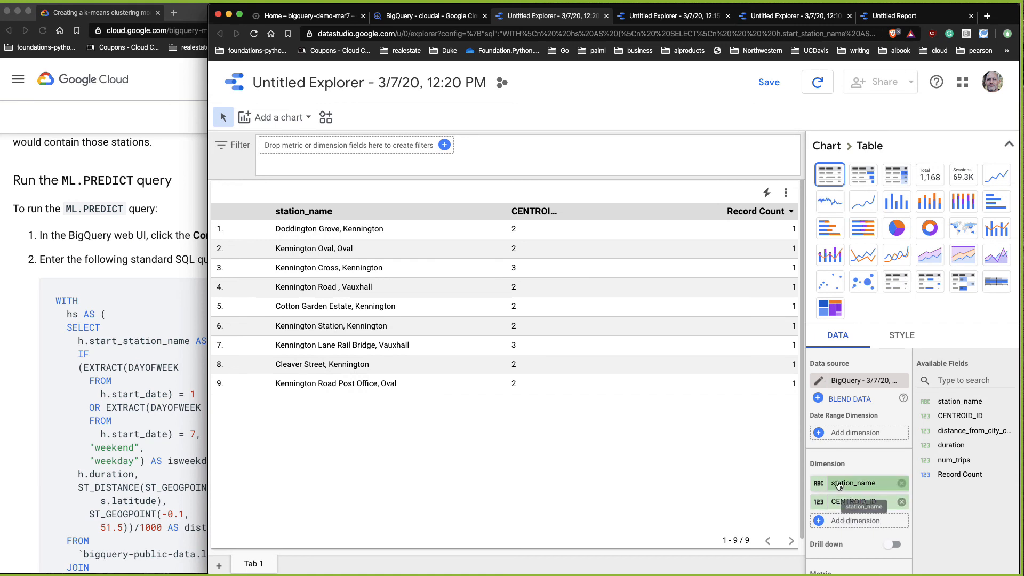
click(822, 525)
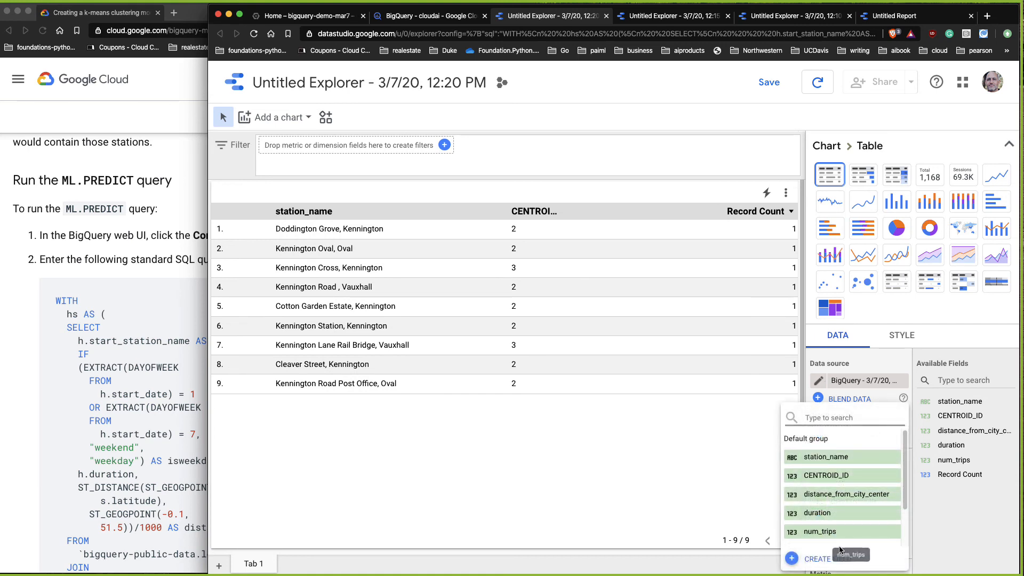
click(853, 495)
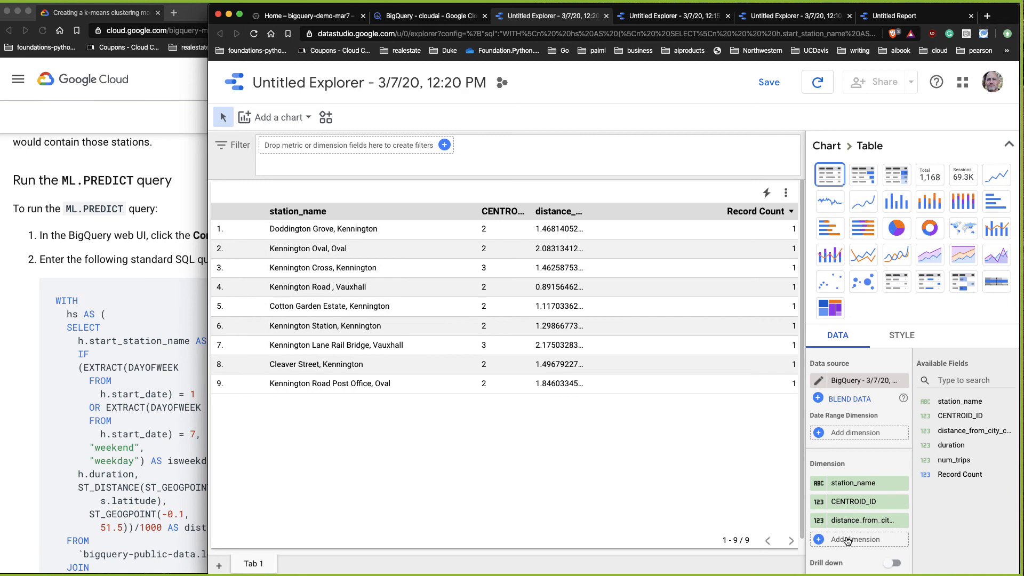
click(820, 540)
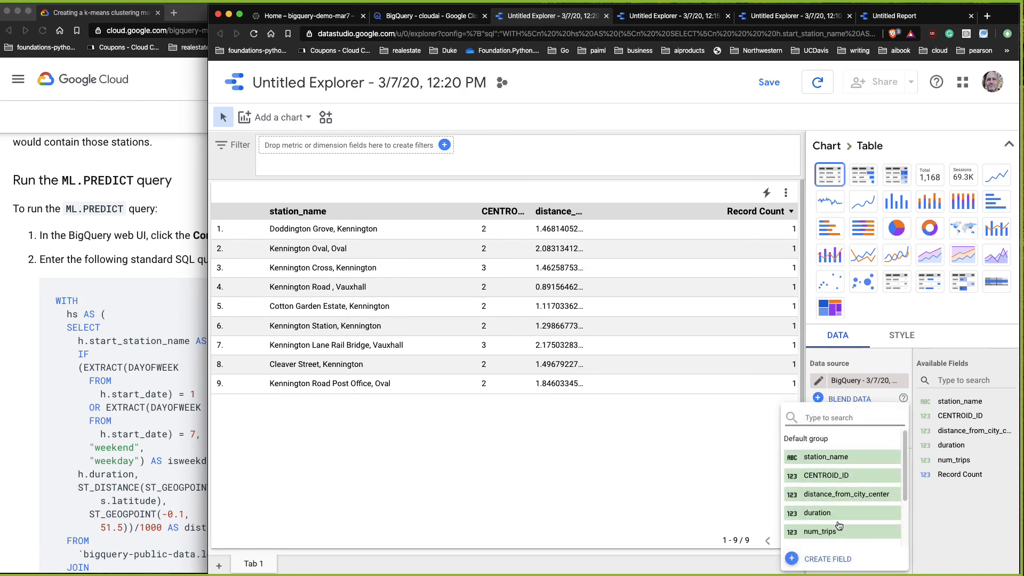
click(854, 515)
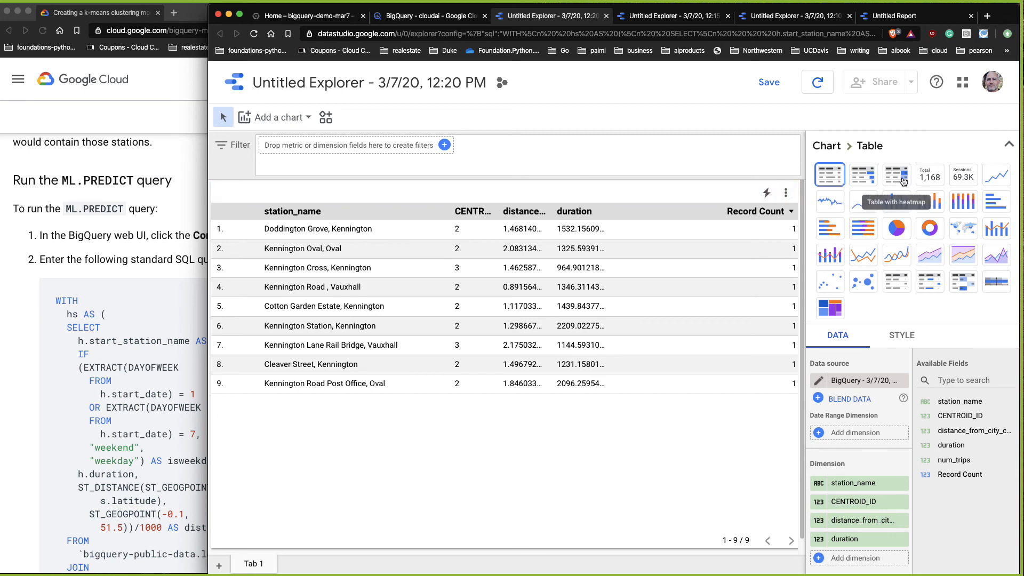
Step: Change the chart to a table with bars and replace the Record Count metric with CENTROID_ID
click(899, 181)
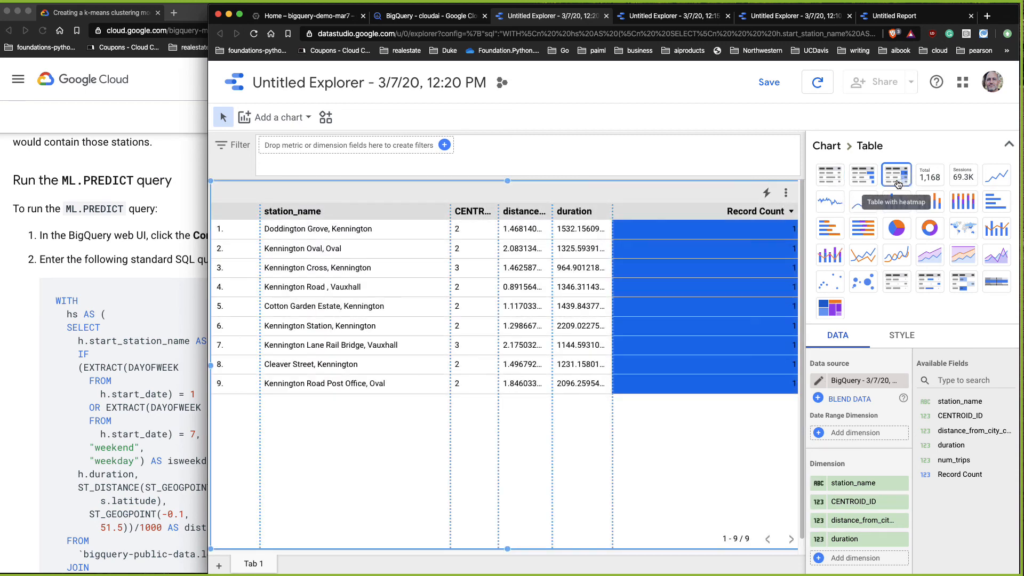
click(864, 176)
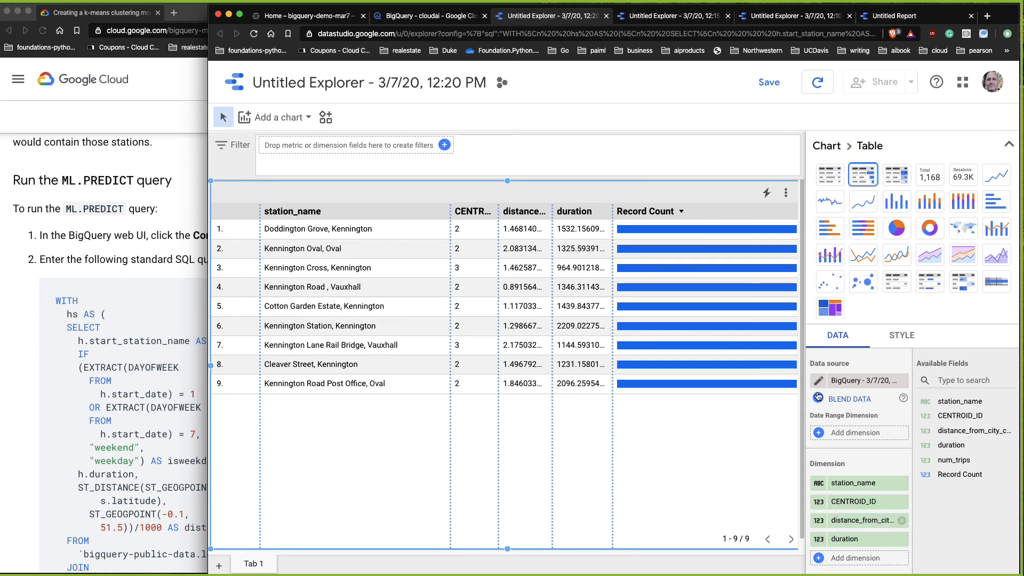
scroll(873, 506, down, 1)
scroll(874, 502, down, 5)
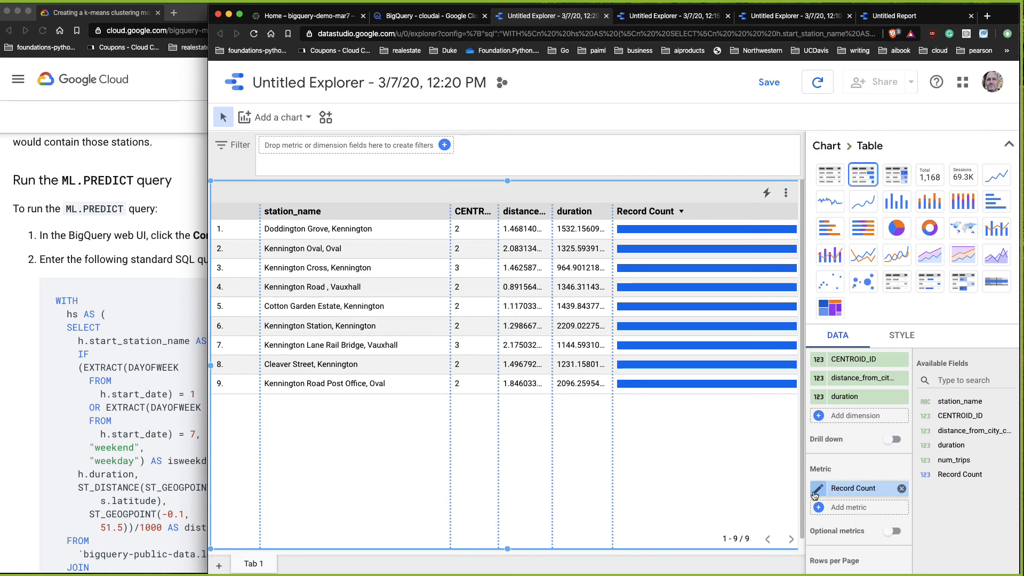
click(901, 489)
click(824, 490)
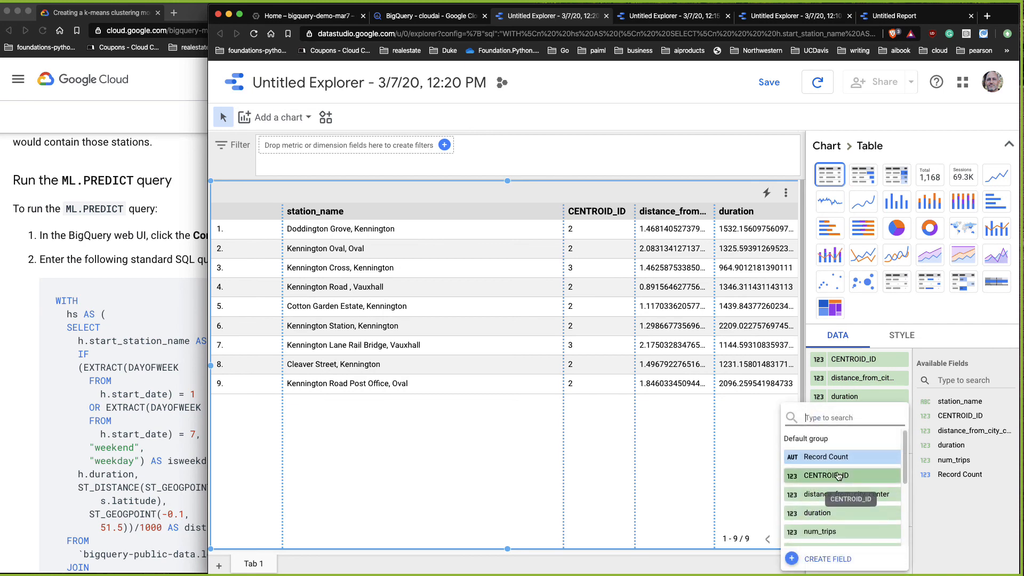
click(828, 476)
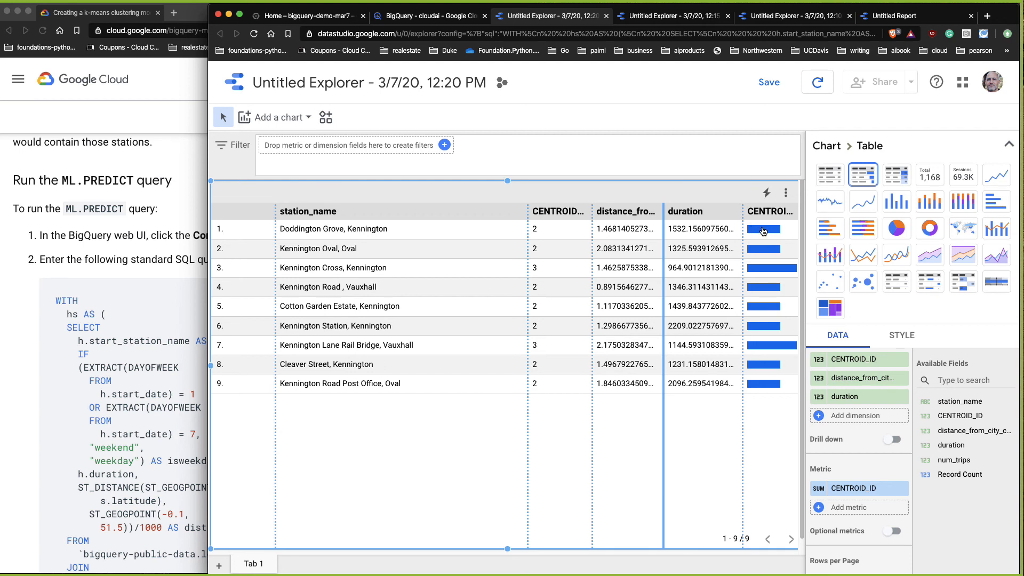
Step: Replace the CENTROID_ID metric with distance_from_city_center
mouse_move(764, 231)
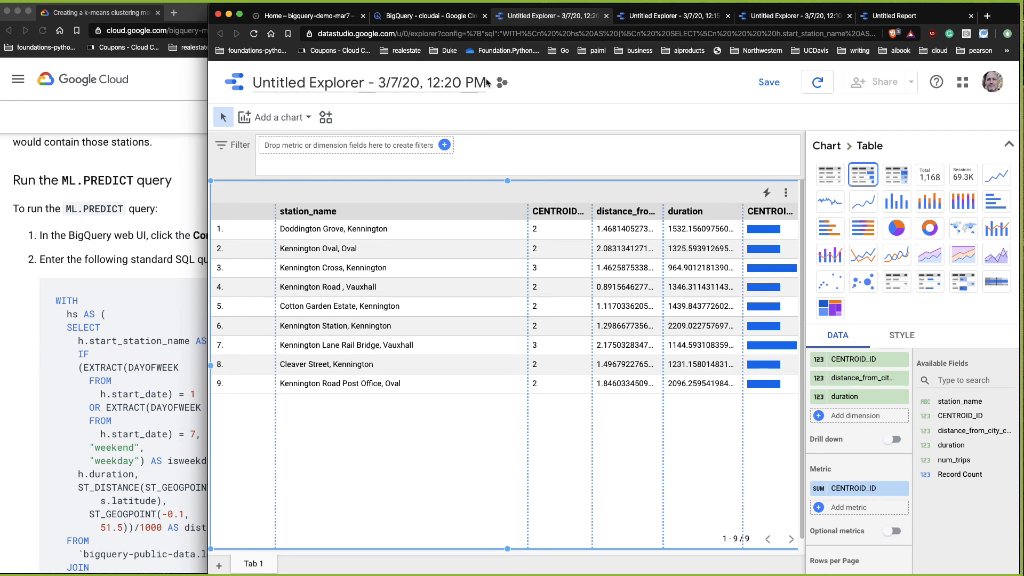
click(379, 83)
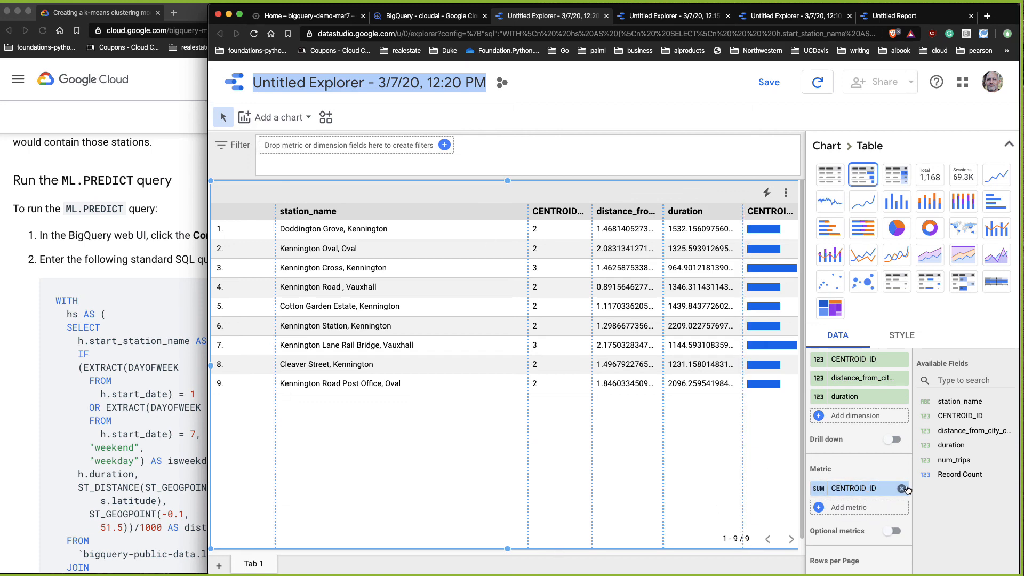
click(903, 490)
click(858, 492)
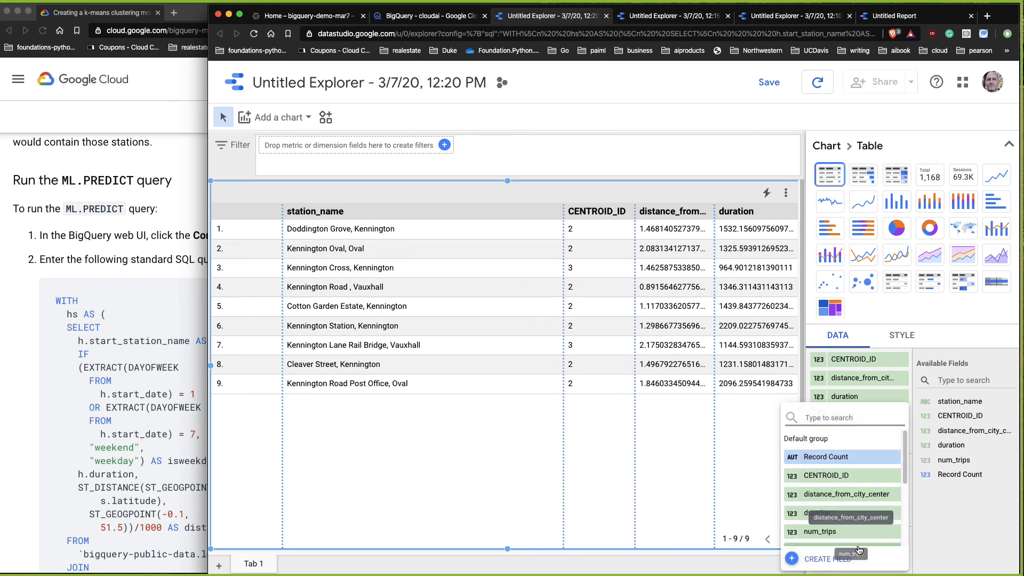
click(847, 494)
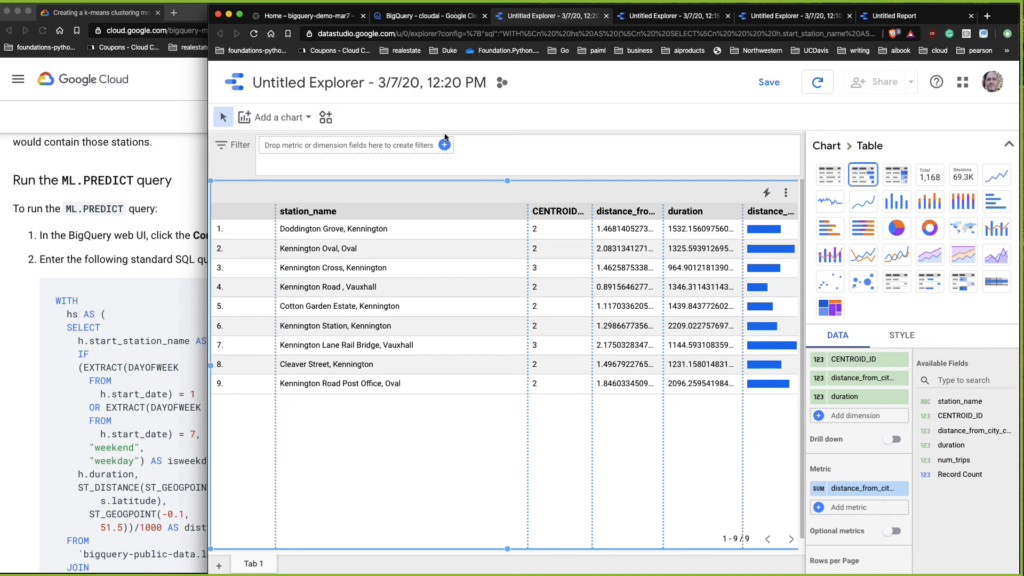
Step: Save the explorer, then create a report from it and add the BigQuery data source
click(459, 82)
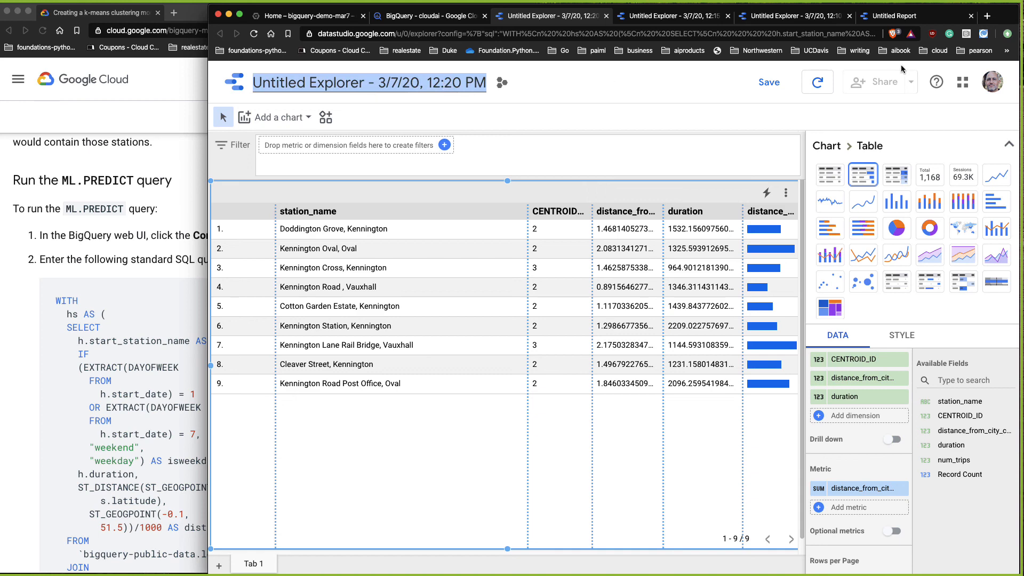
click(768, 85)
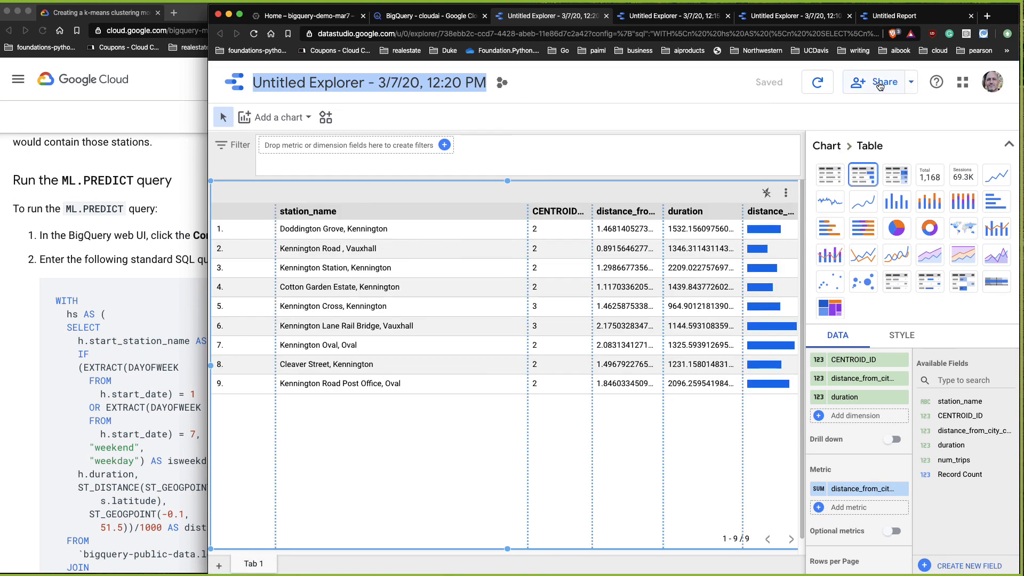
click(908, 82)
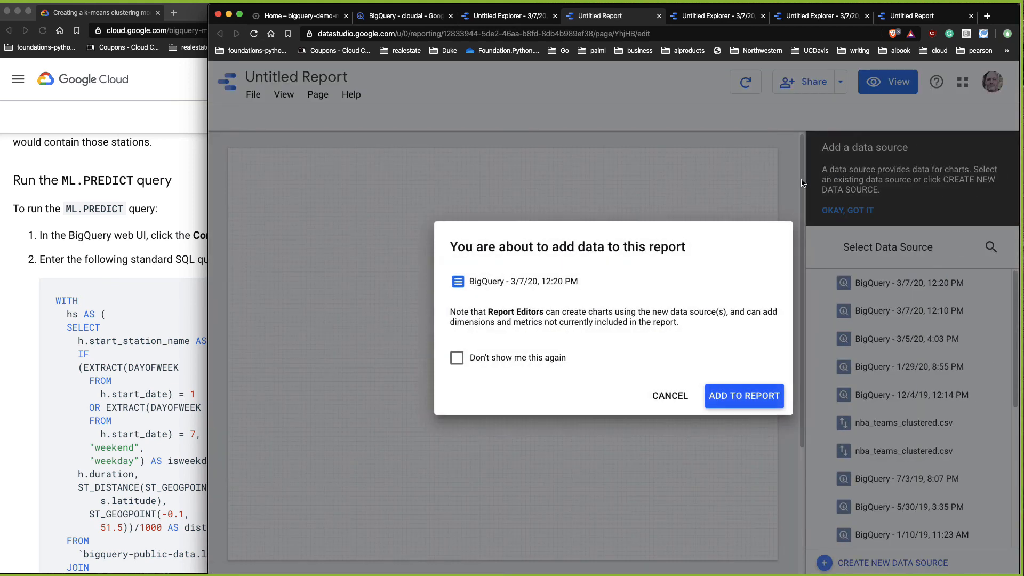
click(738, 393)
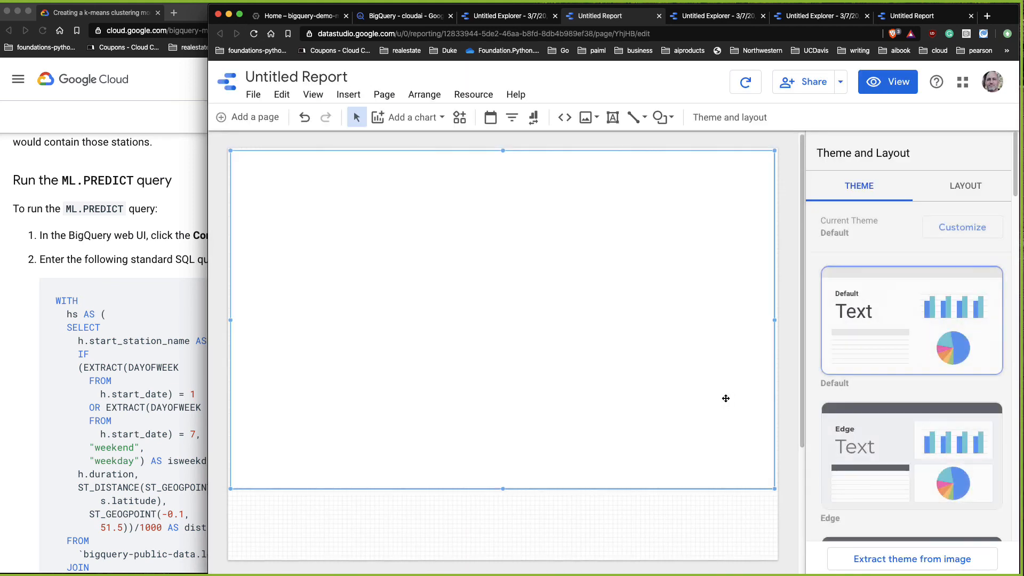